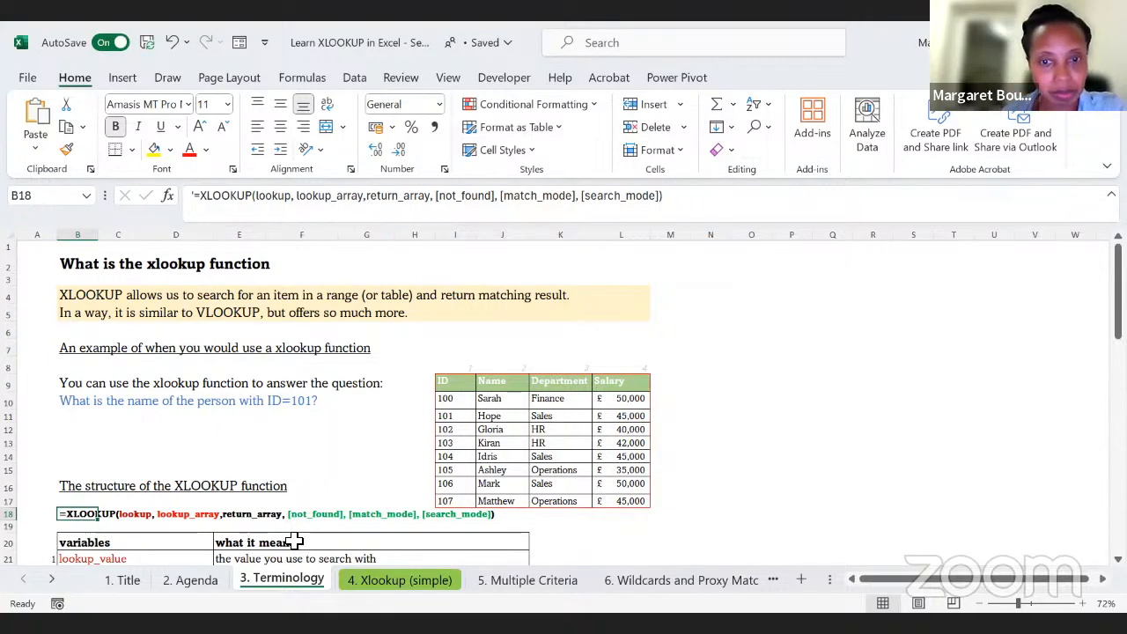
Step: Review the XLOOKUP structure and argument table on the Terminology sheet and open the Xlookup (simple) sheet at its first example
scroll(295, 541, "down", 1)
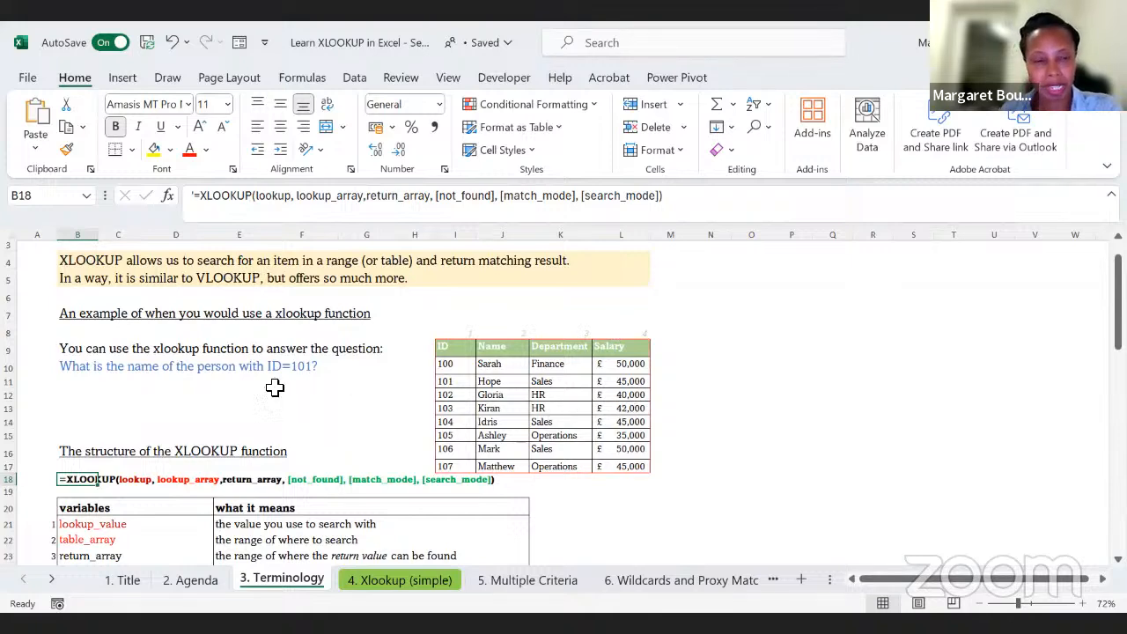
scroll(256, 391, "down", 1)
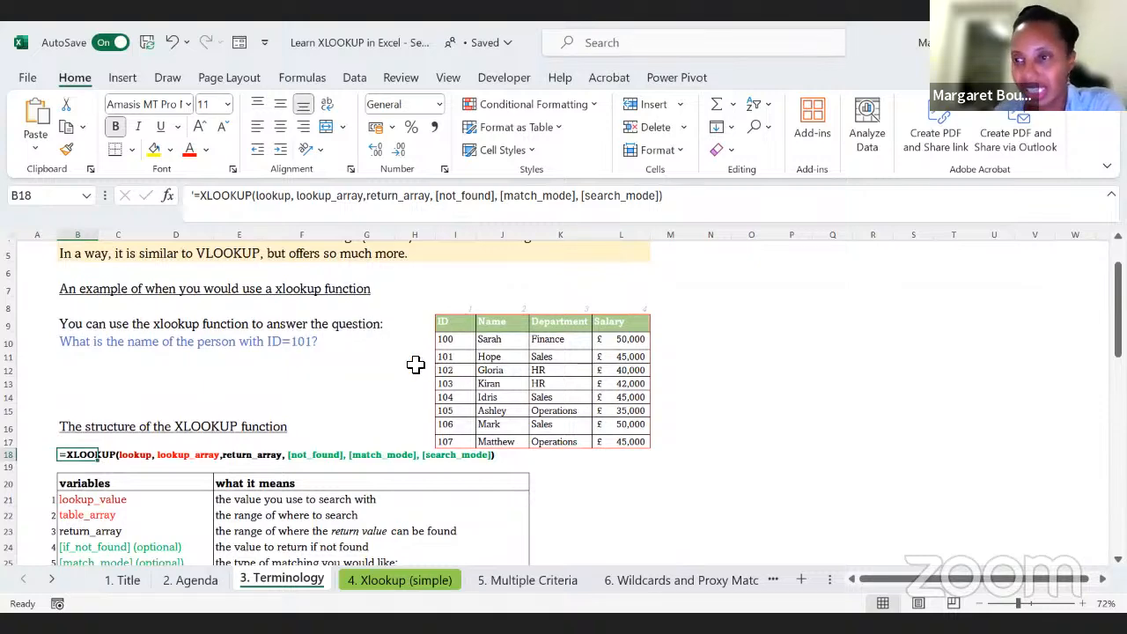
scroll(396, 367, "down", 2)
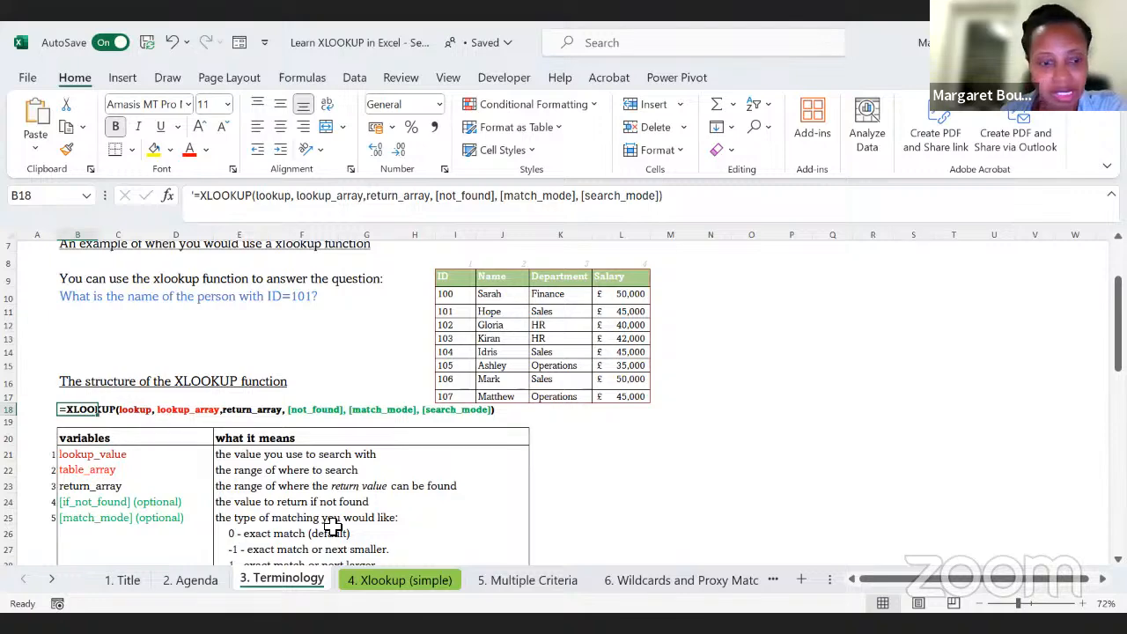
left_click(404, 579)
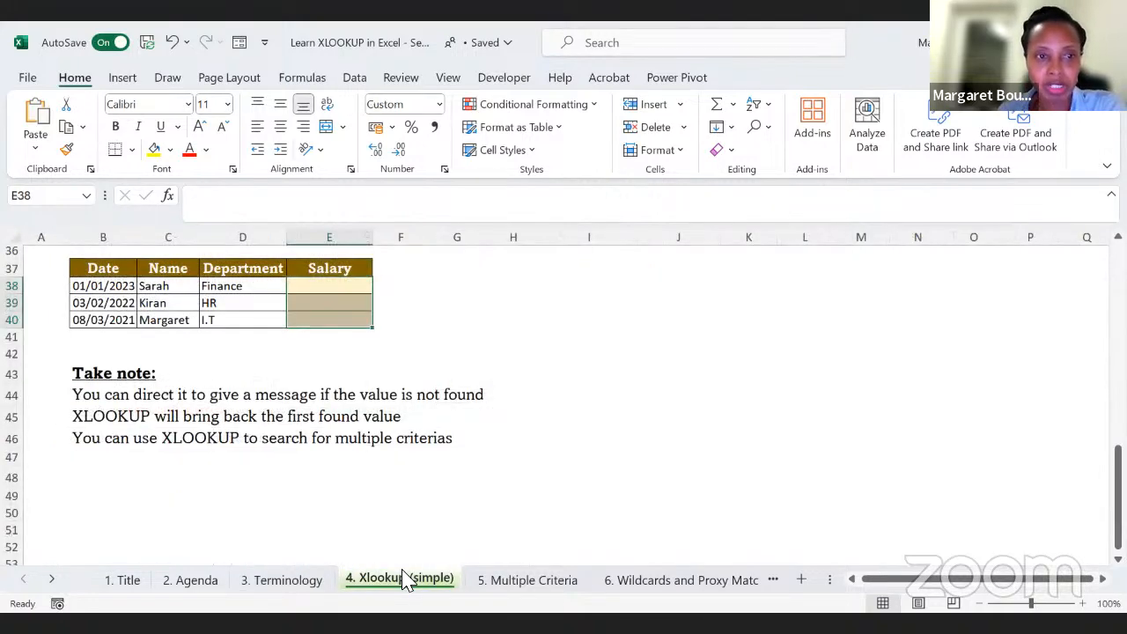
scroll(403, 579, "up", 12)
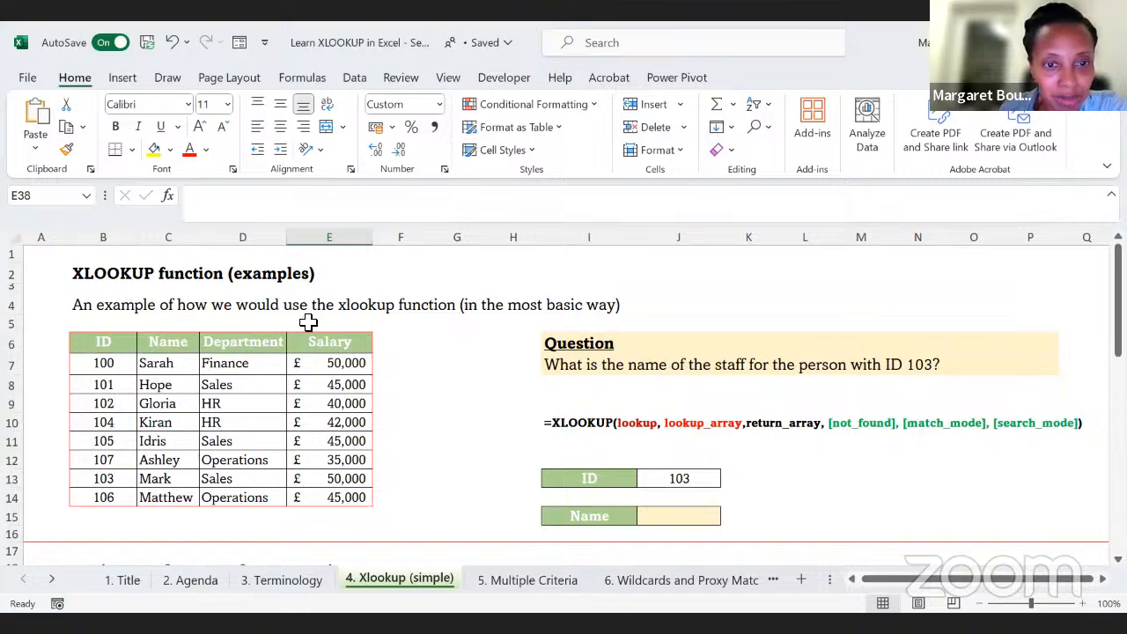
scroll(590, 414, "down", 2)
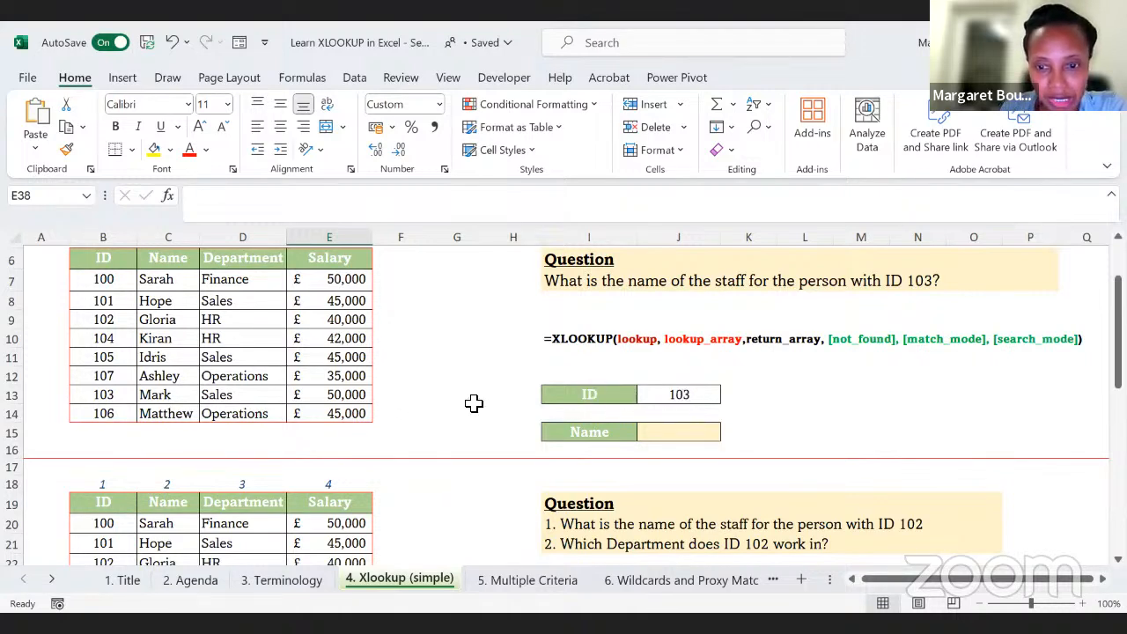
Step: Enter =XLOOKUP(J13,B7:B14,C7:C14) in the Name answer cell J15 and check the result against the ID 103 row of the staff table
left_click(678, 433)
type("=")
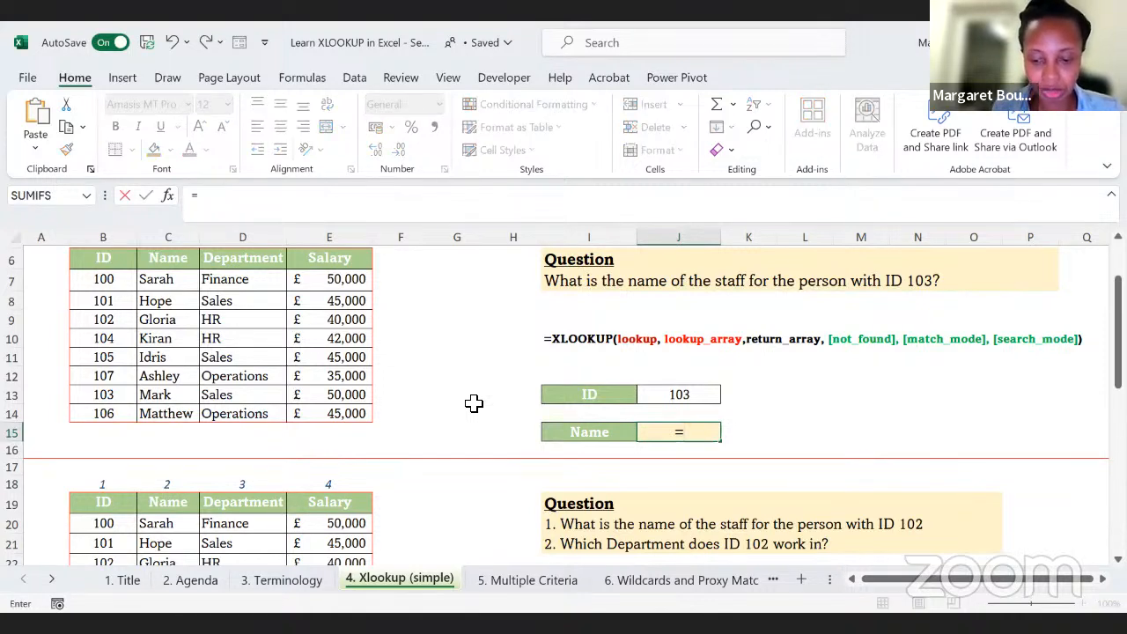
type("xlookup(")
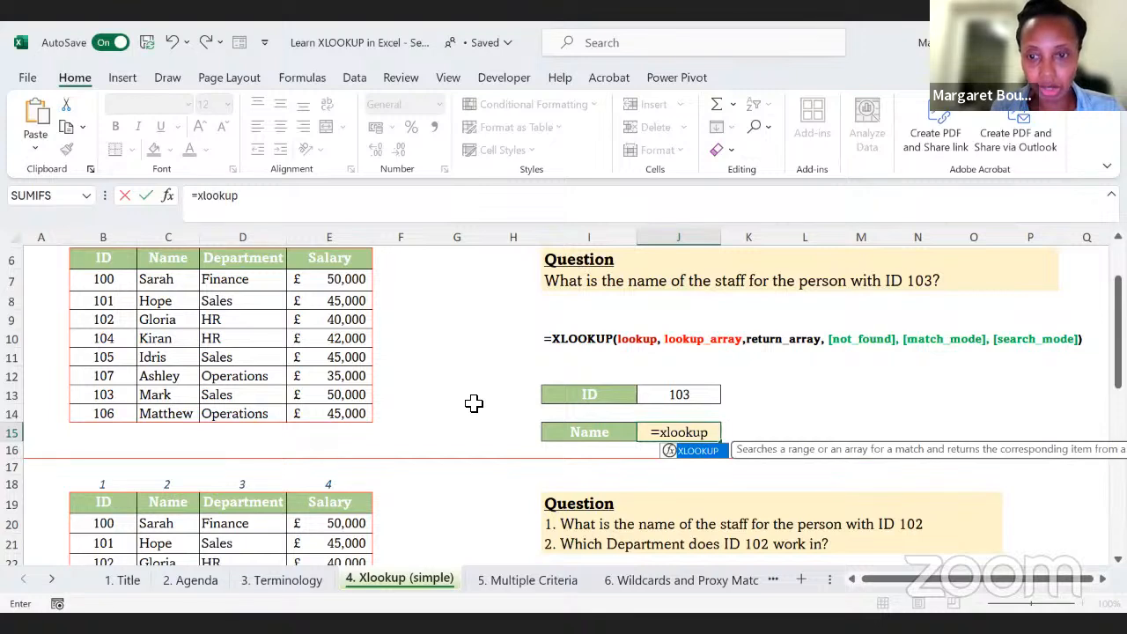
left_click(675, 401)
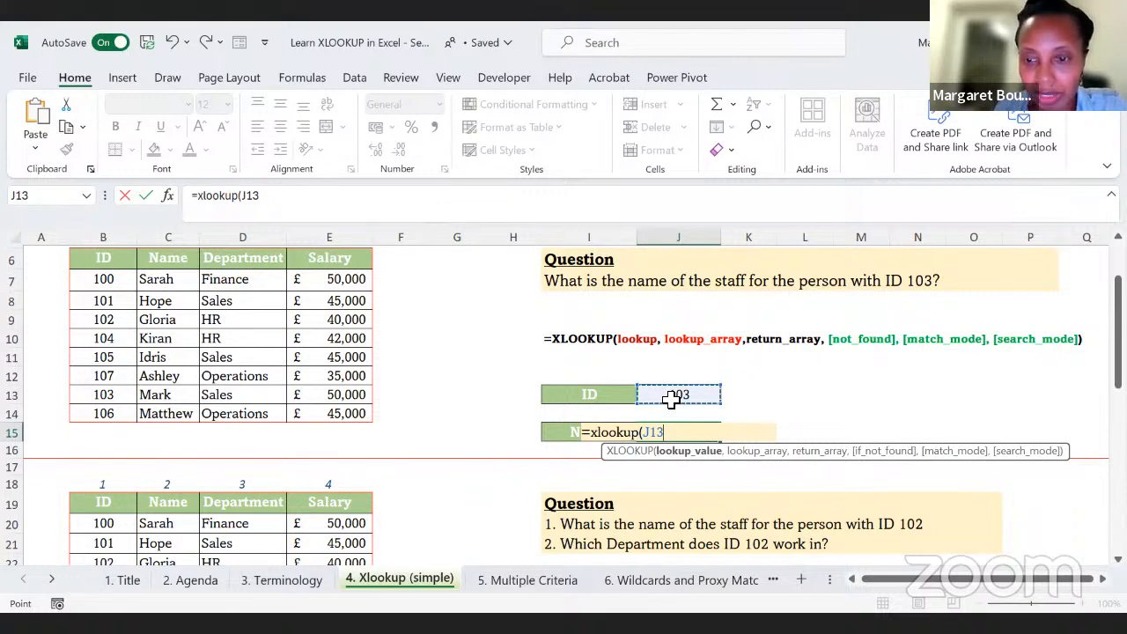
type(",")
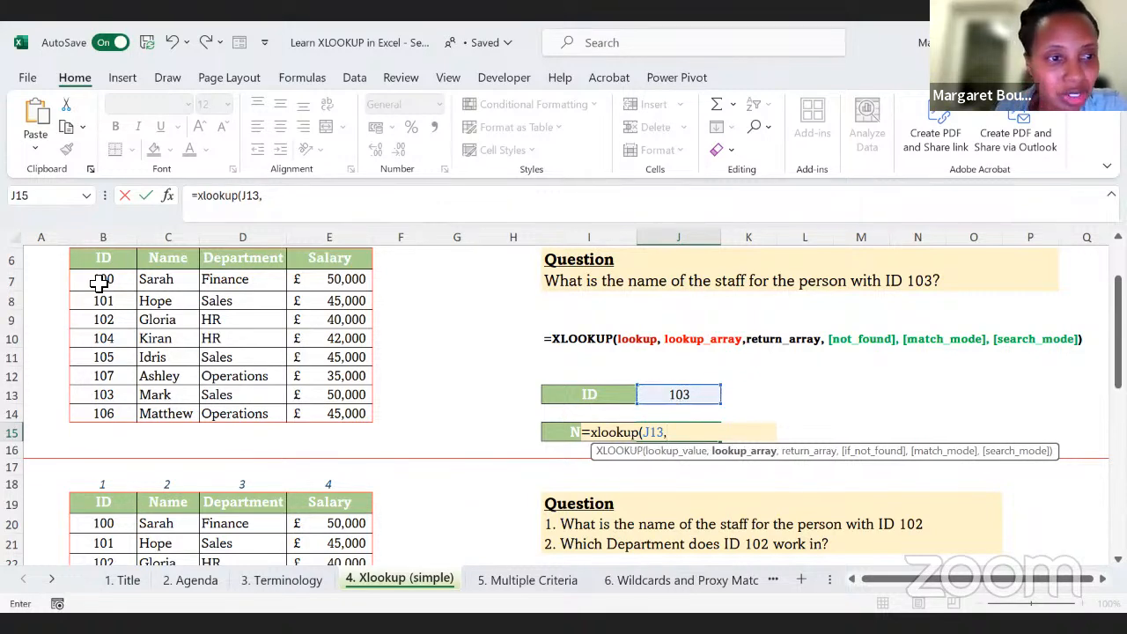
left_click_drag(101, 280, 97, 302)
left_click_drag(89, 398, 89, 408)
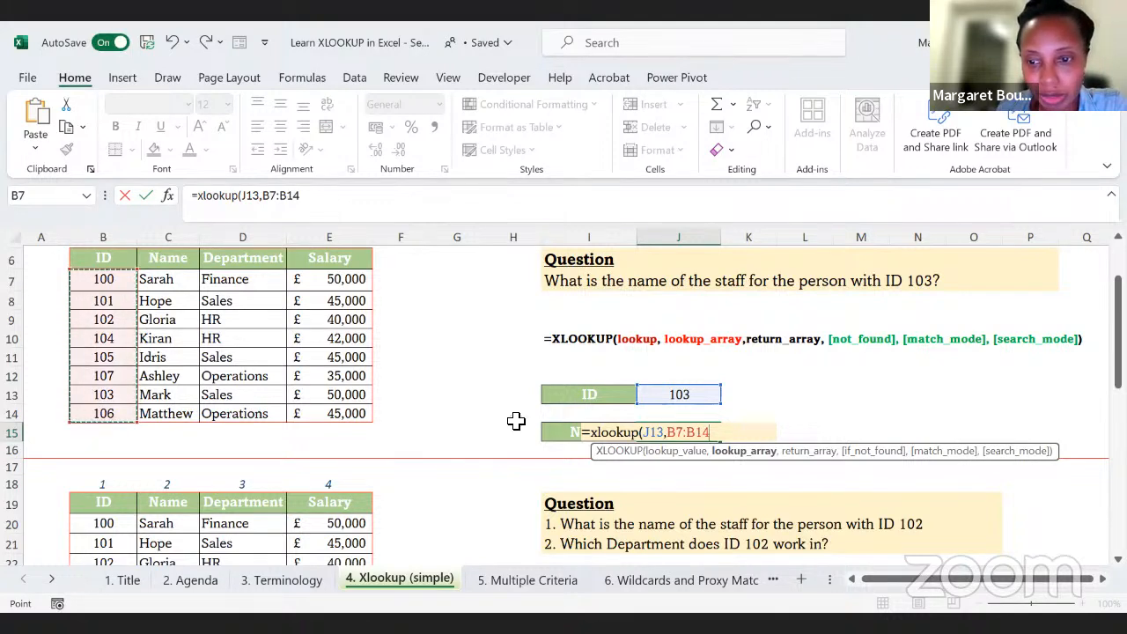
type(",")
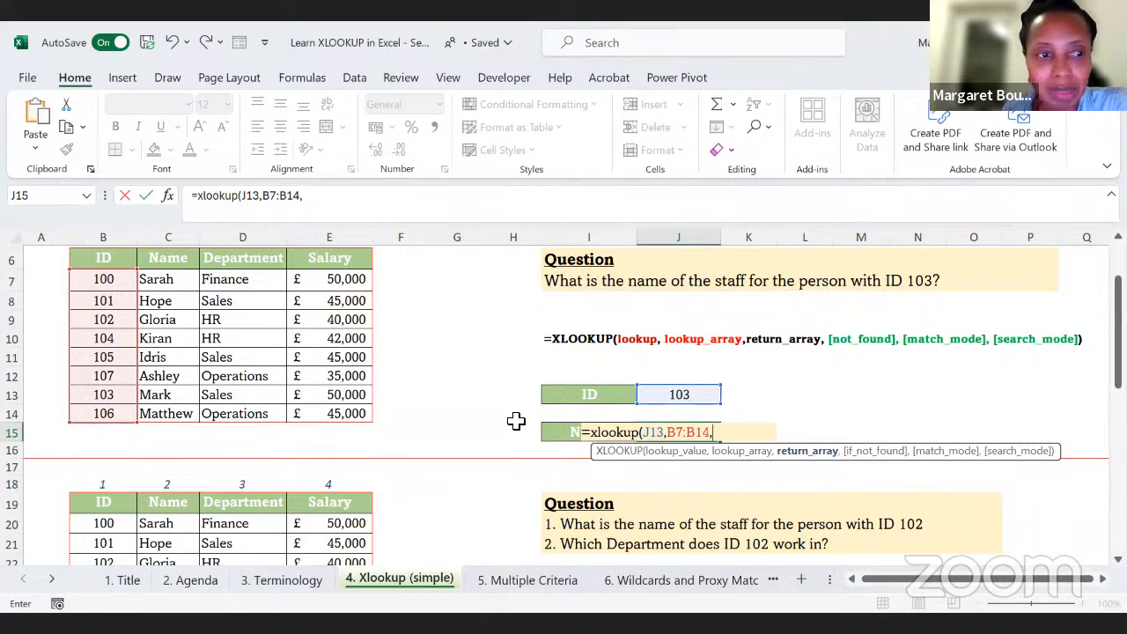
left_click_drag(158, 284, 151, 300)
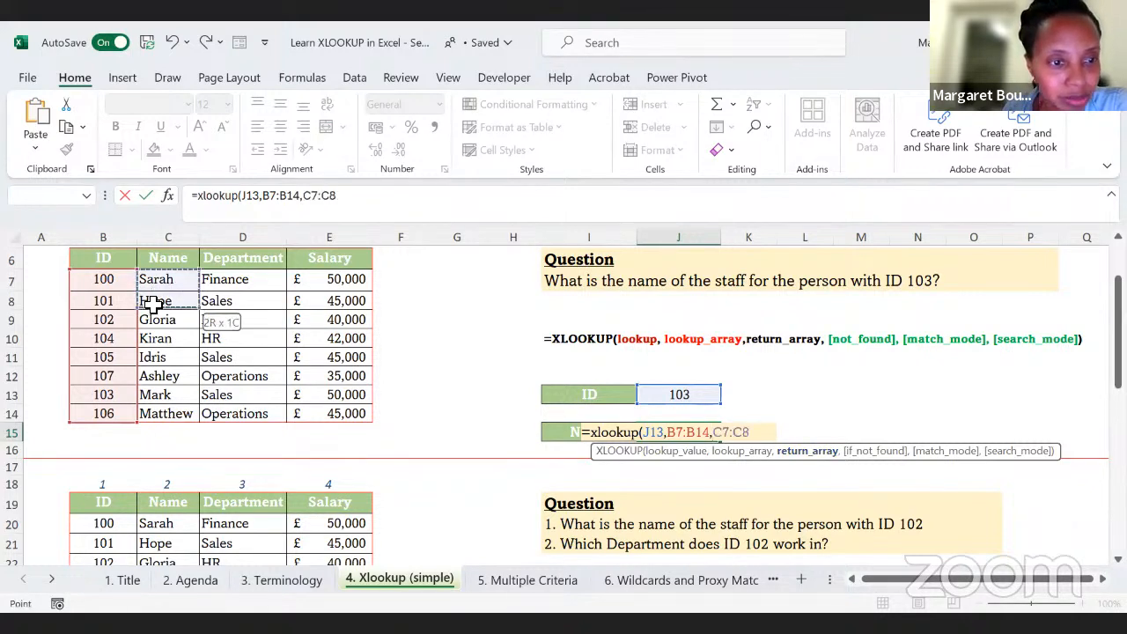
left_click_drag(147, 409, 144, 405)
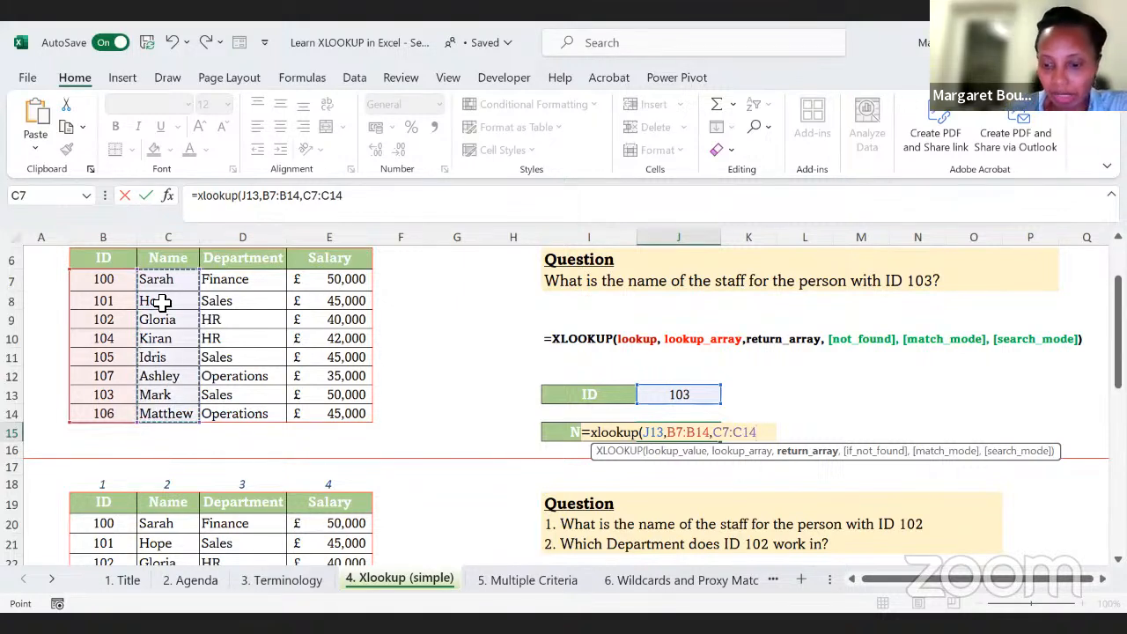
type(")")
key("Return")
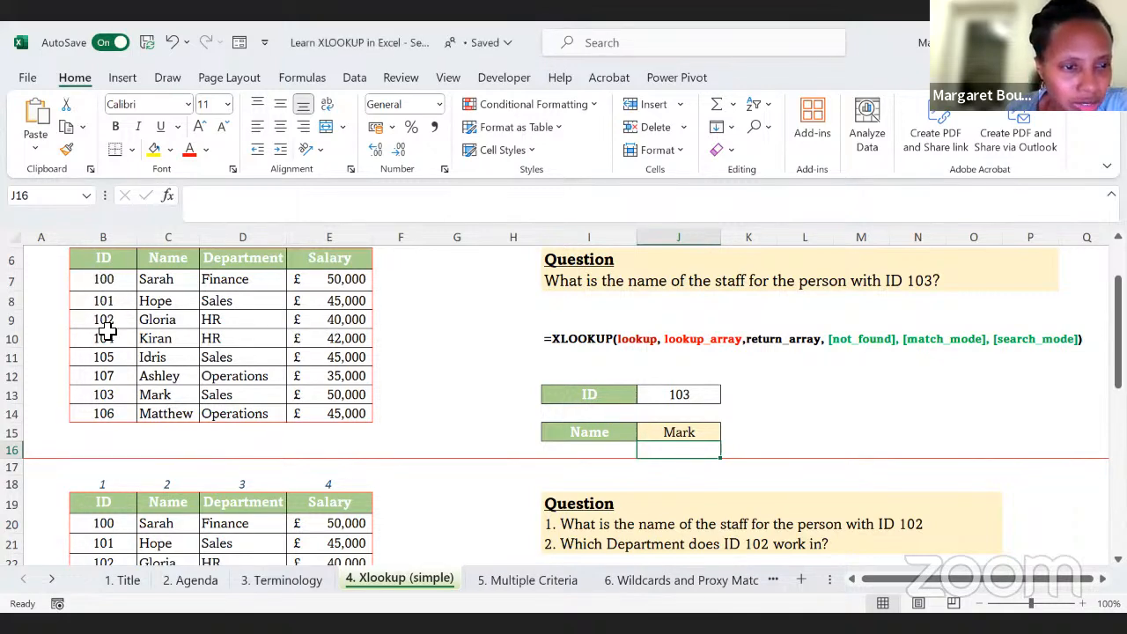
left_click(103, 394)
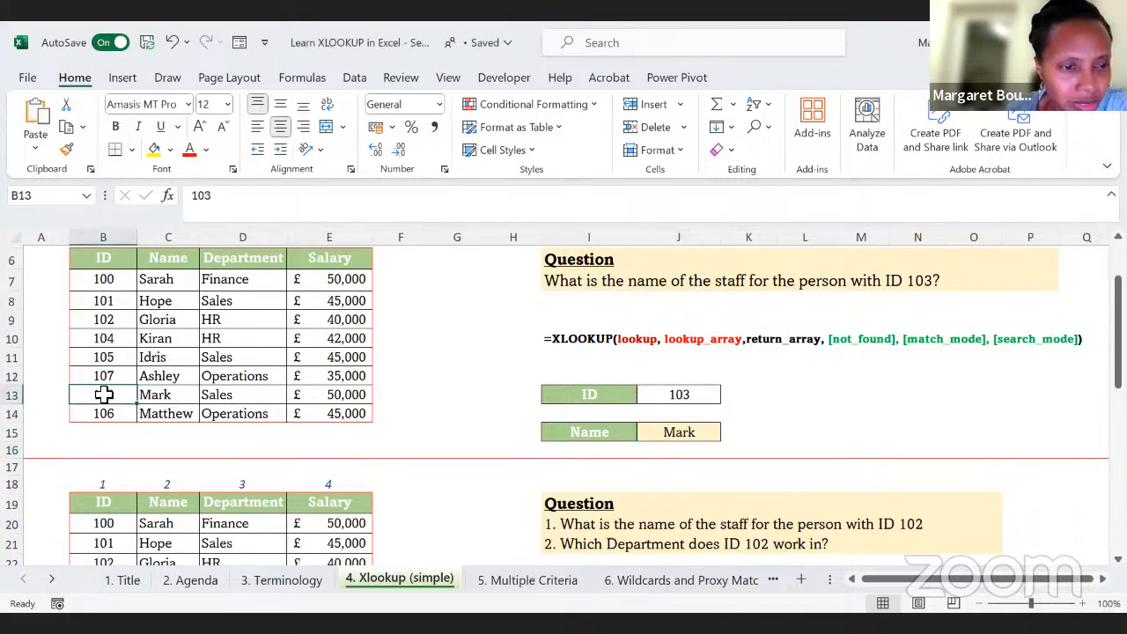
left_click(170, 397)
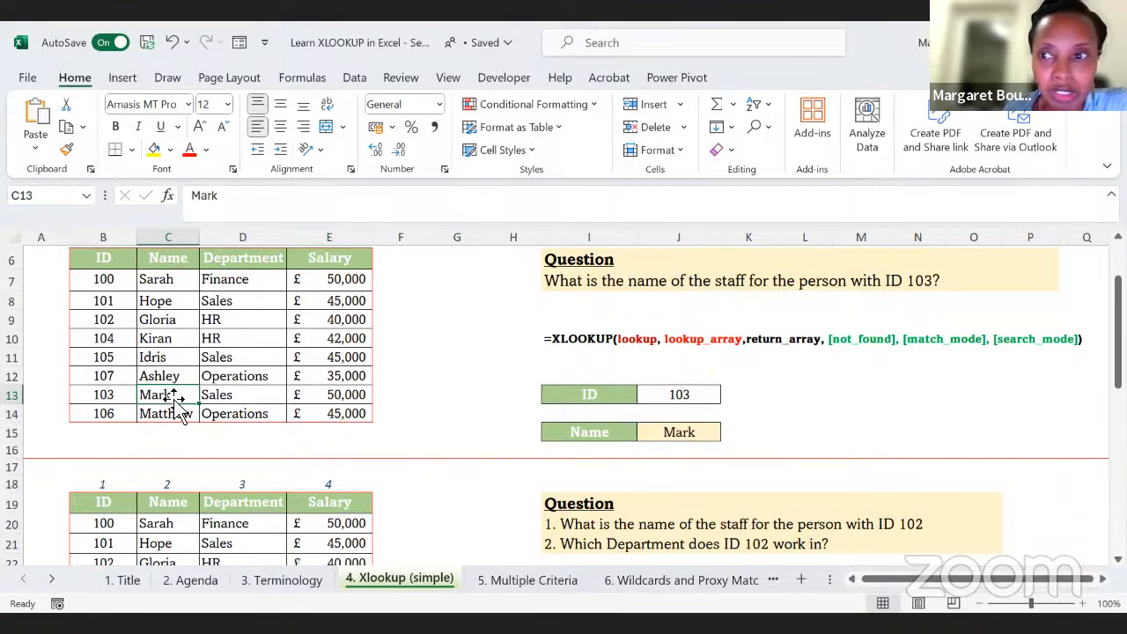
Step: Enter =XLOOKUP(J23,B20:B27,C20:C27) in cell J25 of the second example to return the staff name for the ID in J23
scroll(170, 378, "down", 4)
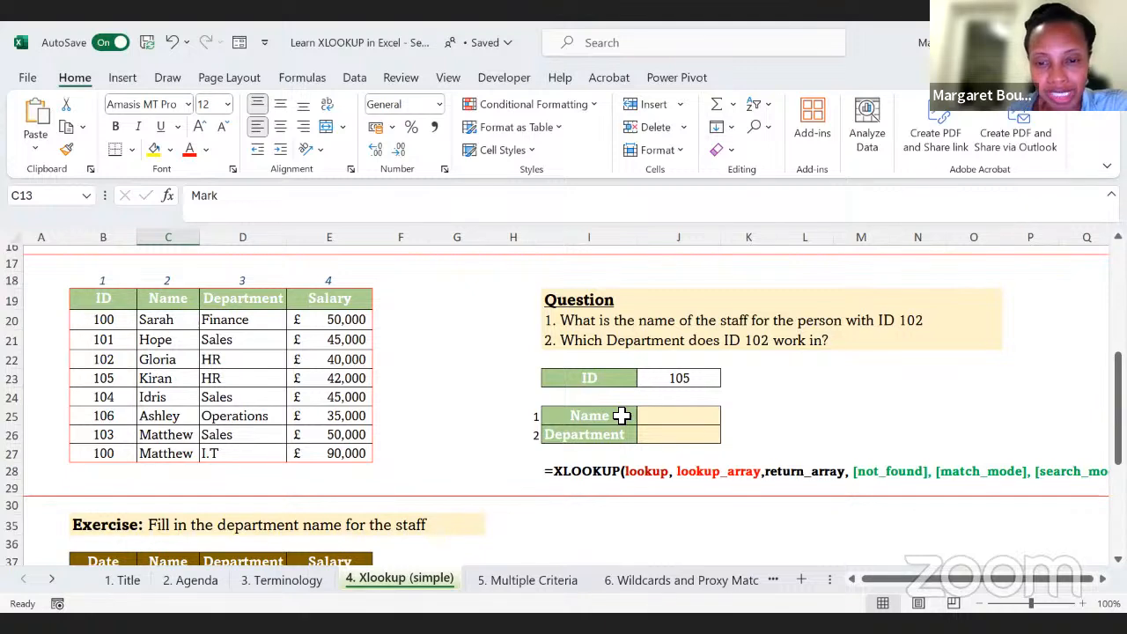
left_click(652, 422)
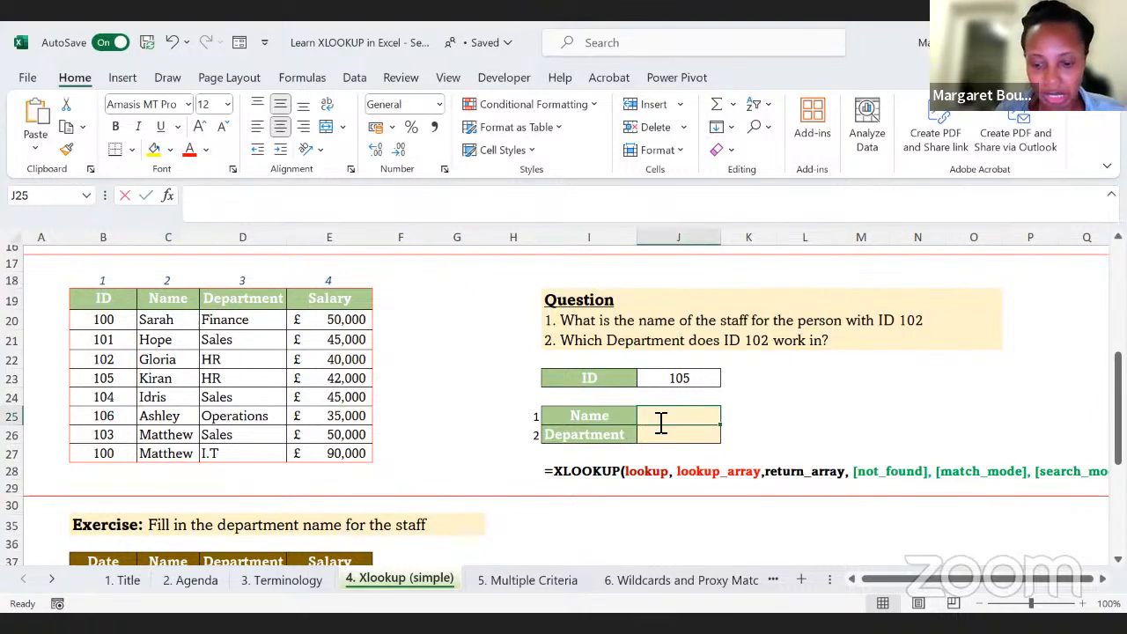
type("=xlo")
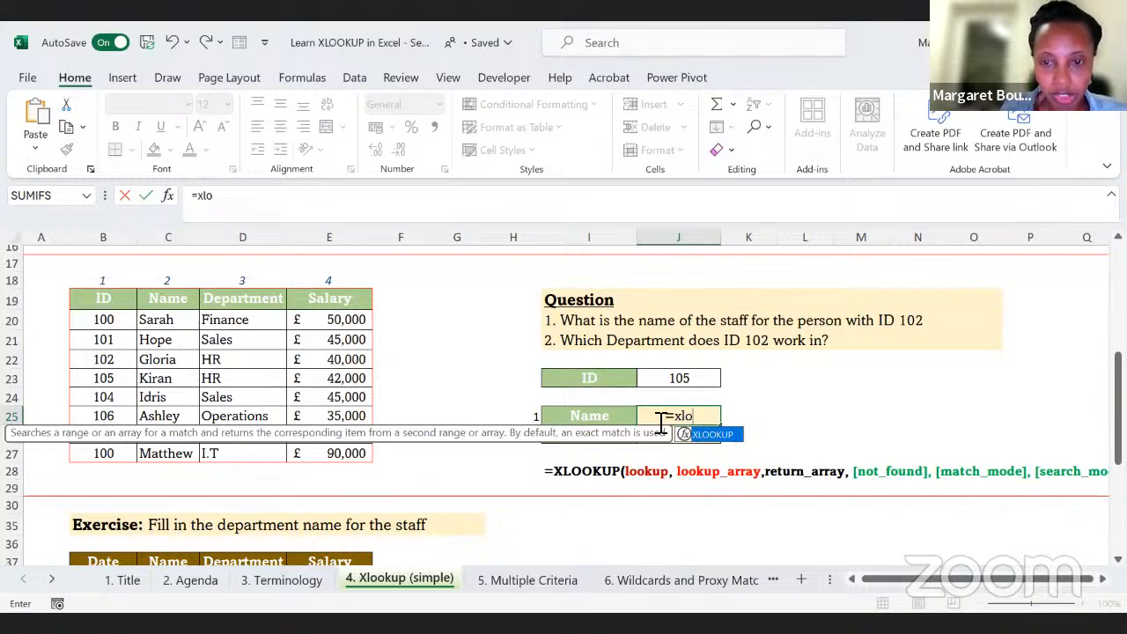
type("okup(")
left_click(678, 378)
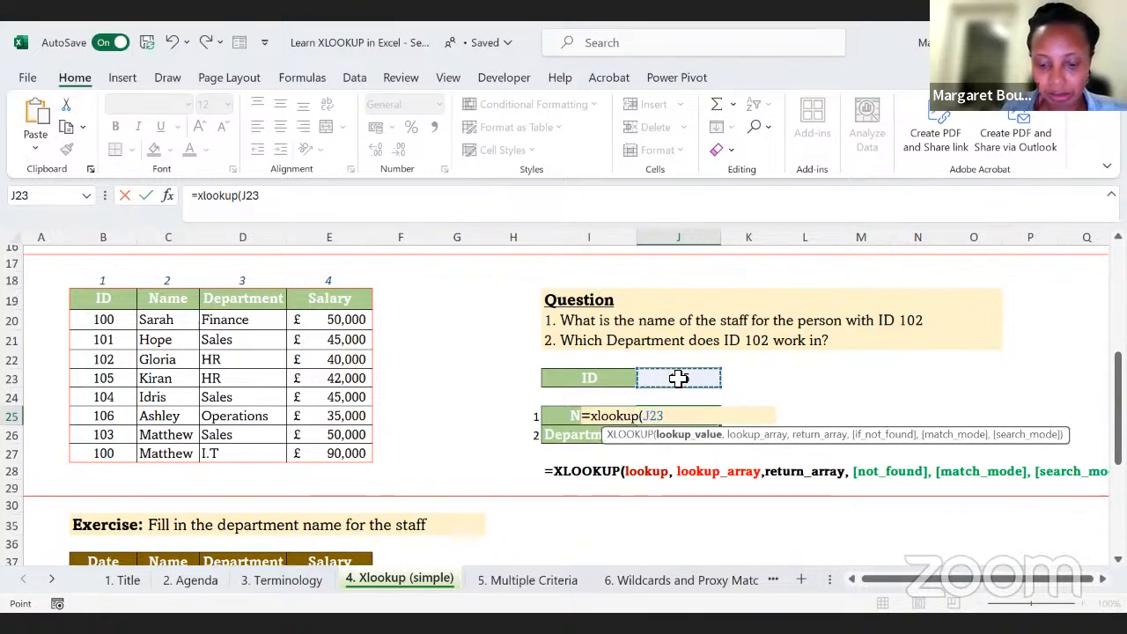
type(",")
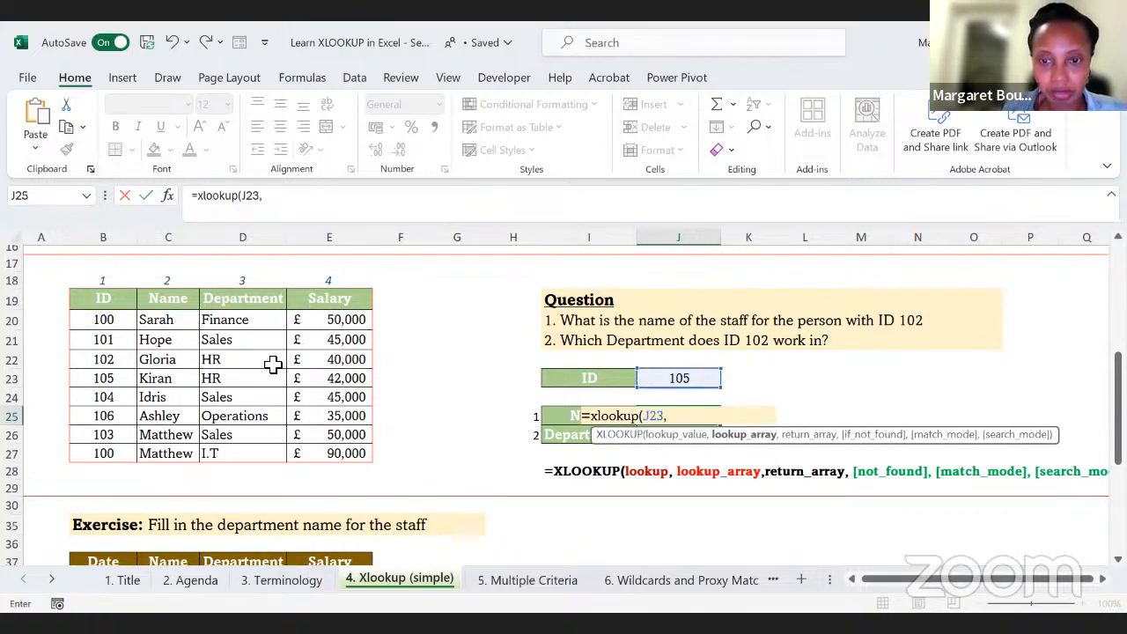
left_click(107, 321)
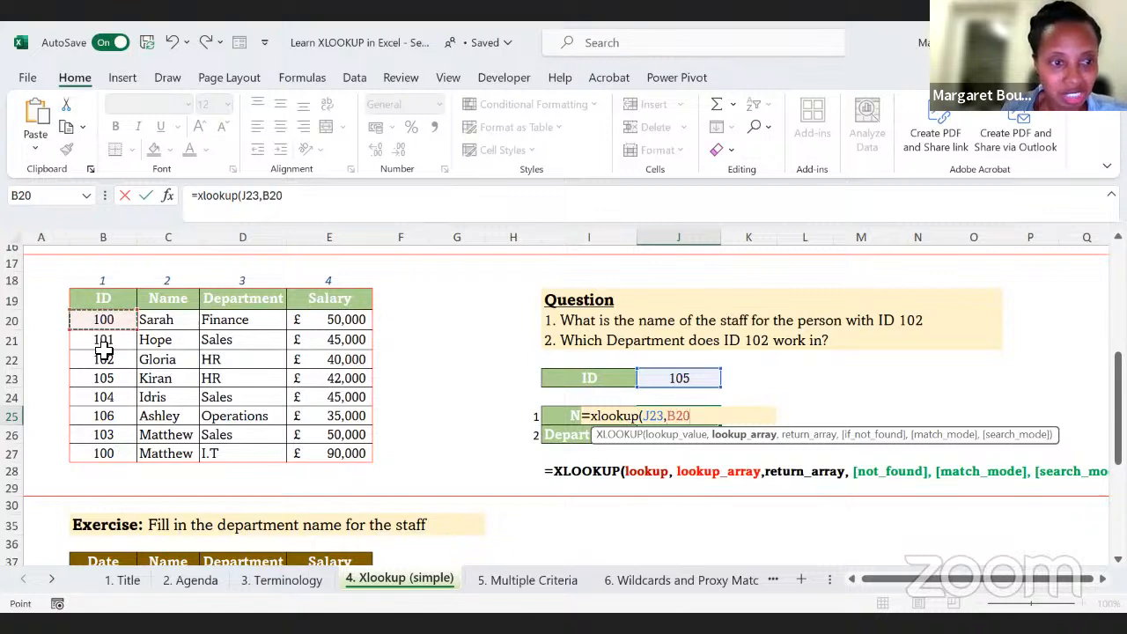
left_click(100, 450, "shift")
type(",")
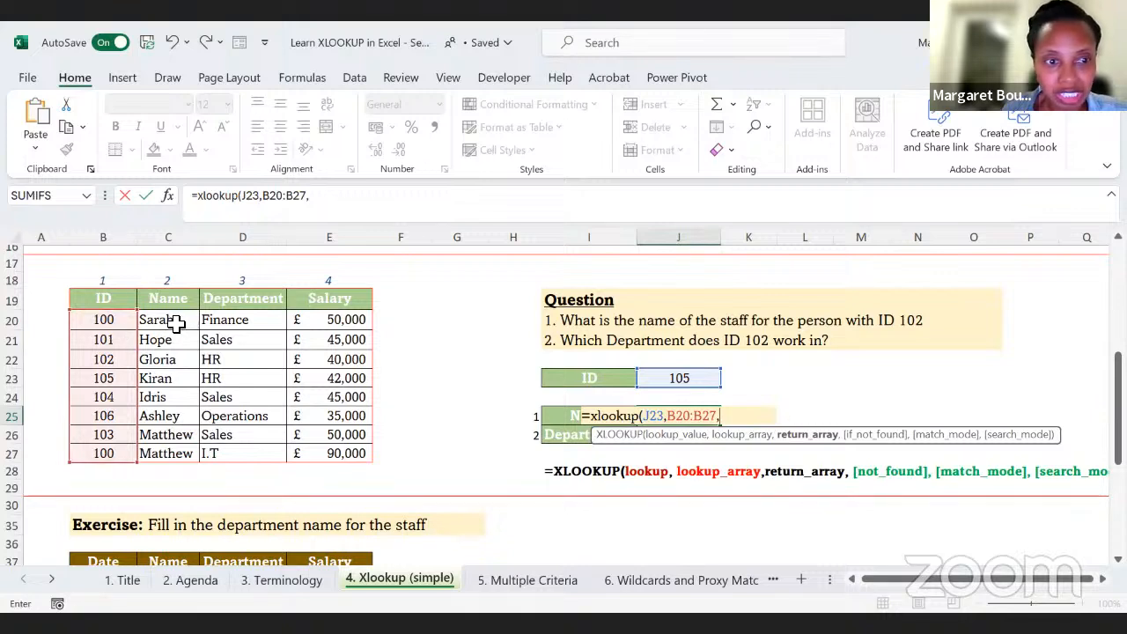
left_click_drag(176, 324, 169, 351)
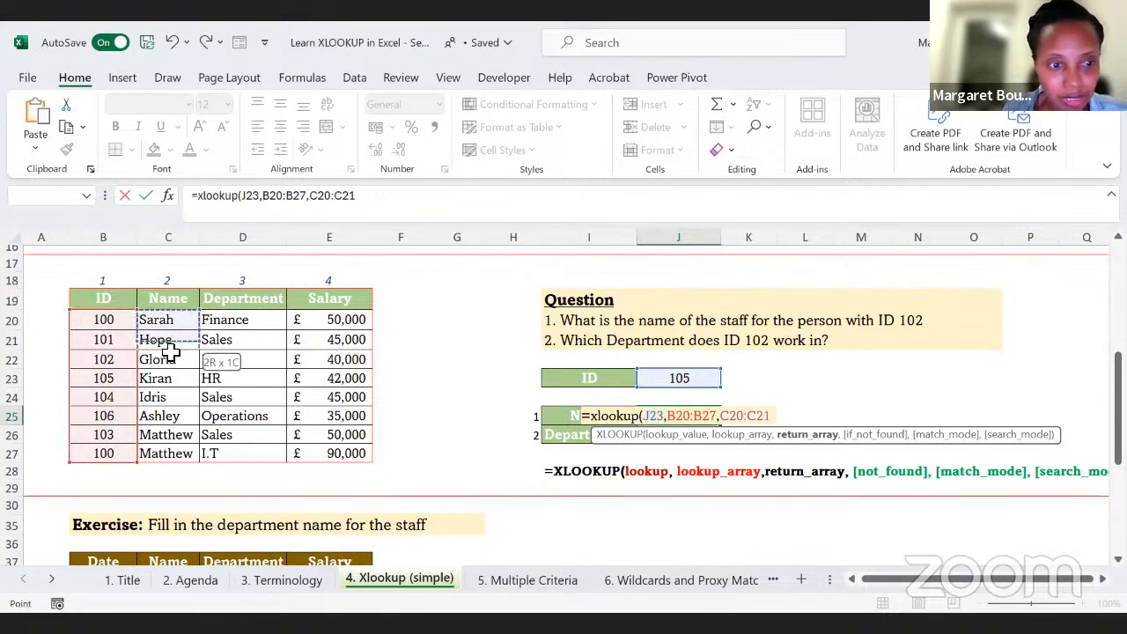
key("ctrl+shift+Down")
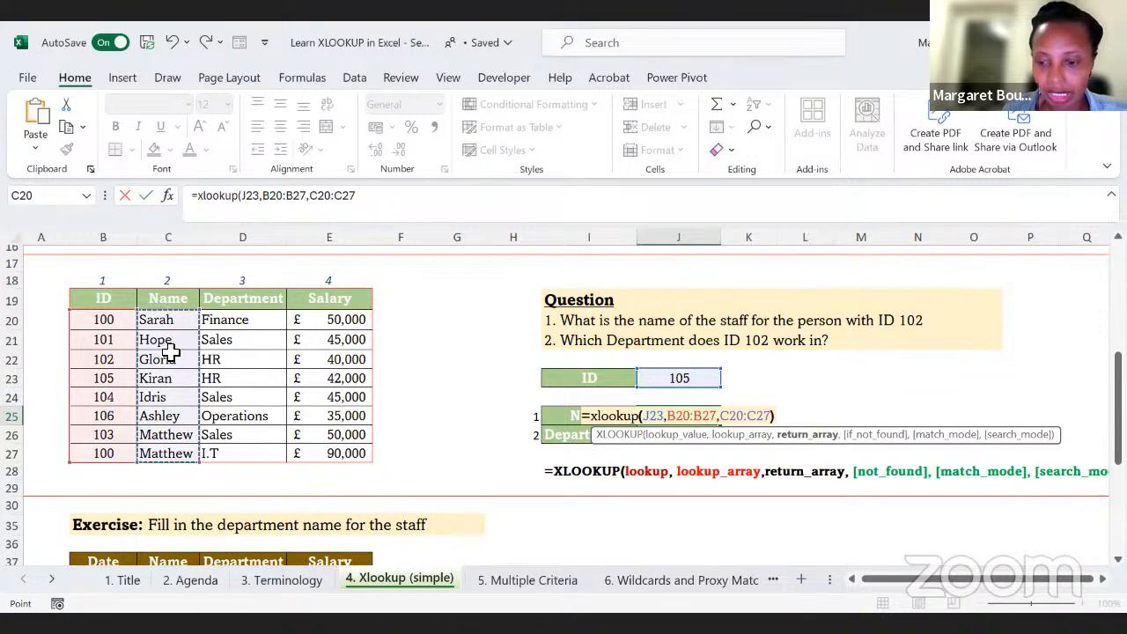
key("Return")
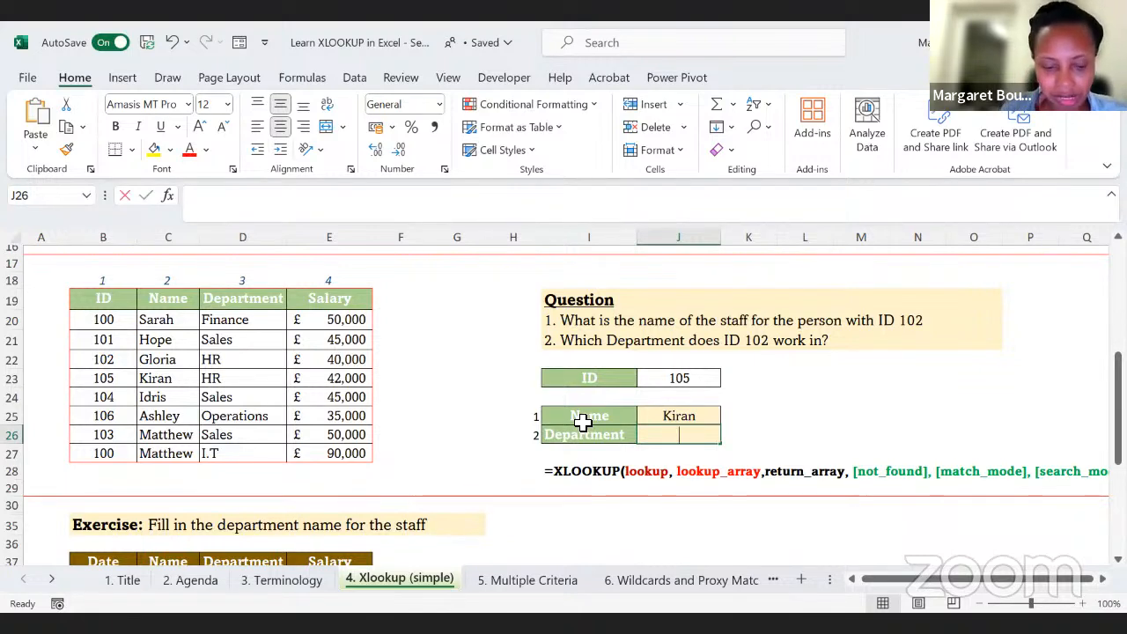
Step: Enter =XLOOKUP(J23,B20:B27,D20:D27) in cell J26 to return the department for the ID in J23
type("=xlok")
key("BackSpace")
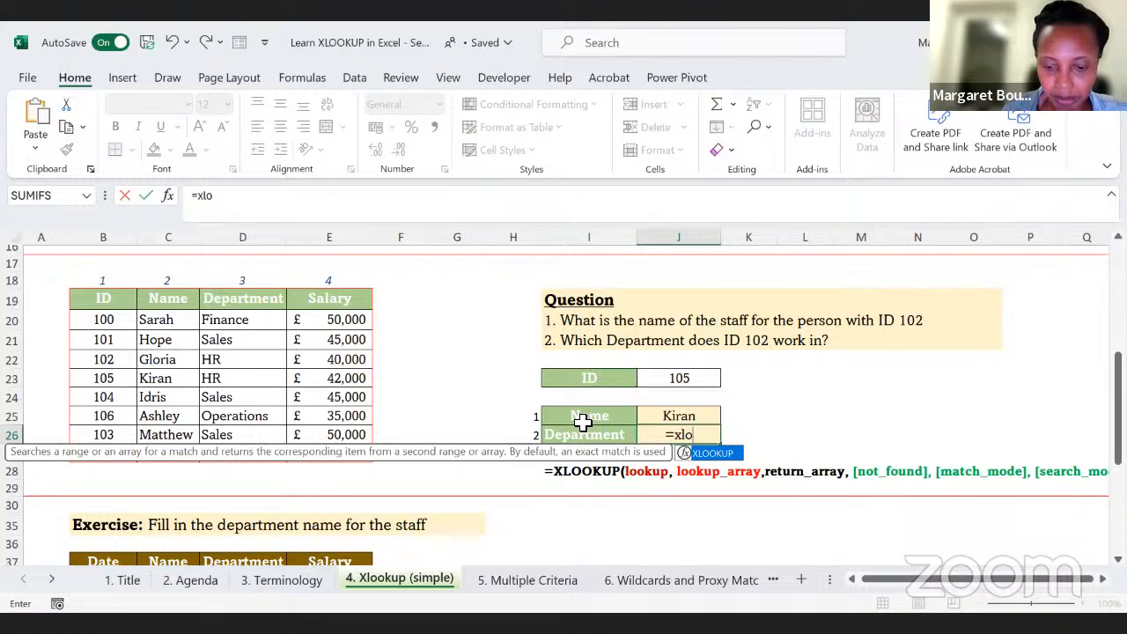
type("okup(")
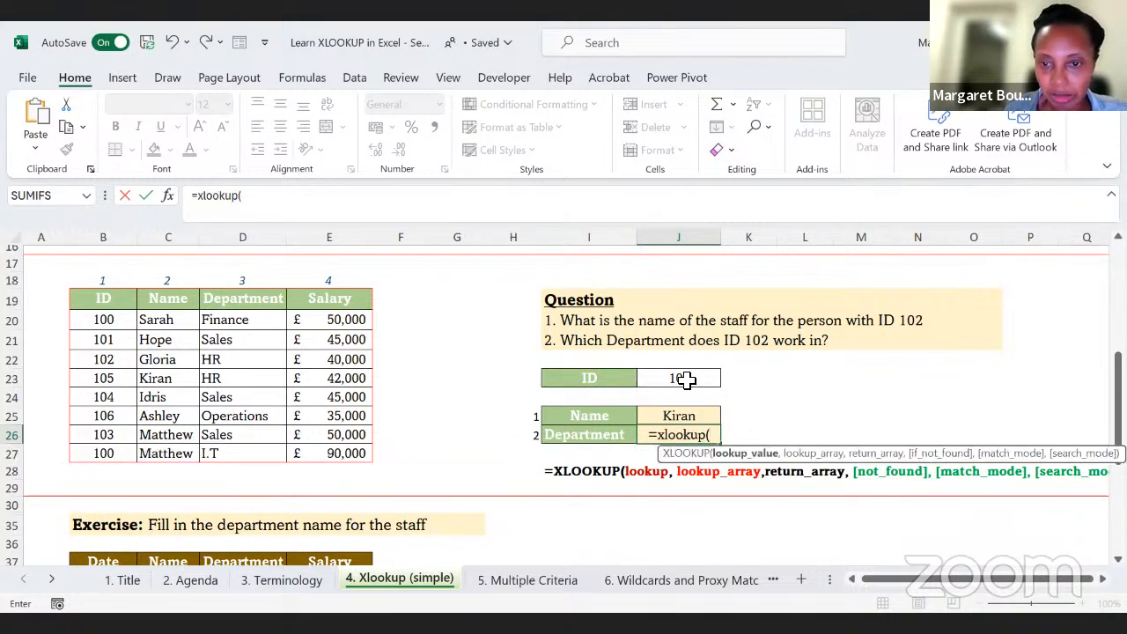
left_click(684, 380)
type(",")
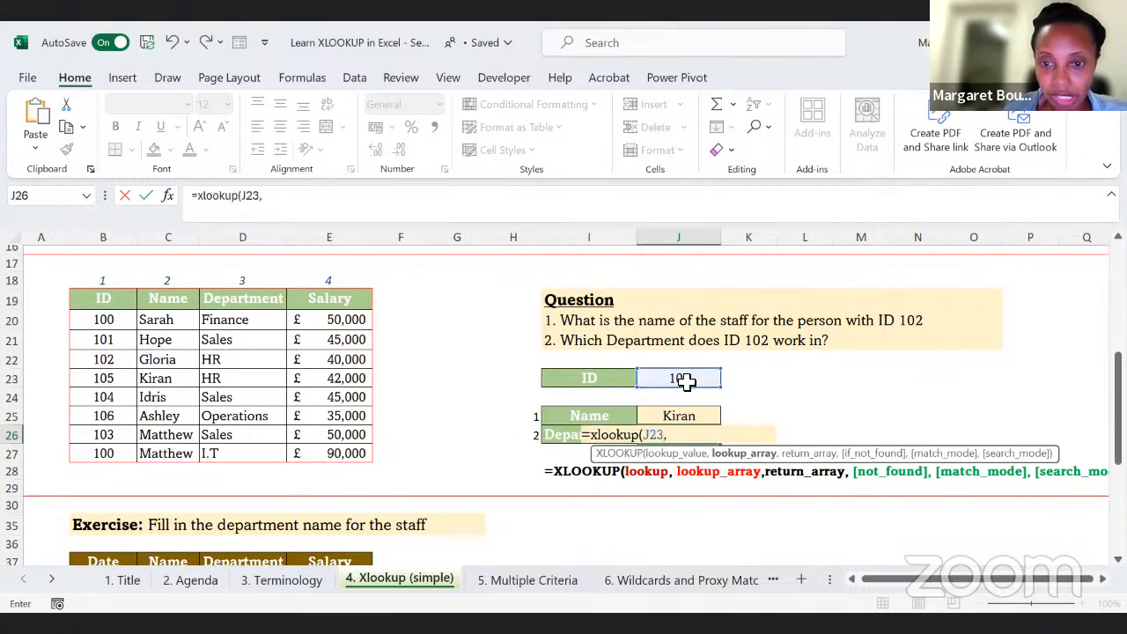
left_click(105, 324)
left_click_drag(103, 324, 88, 447)
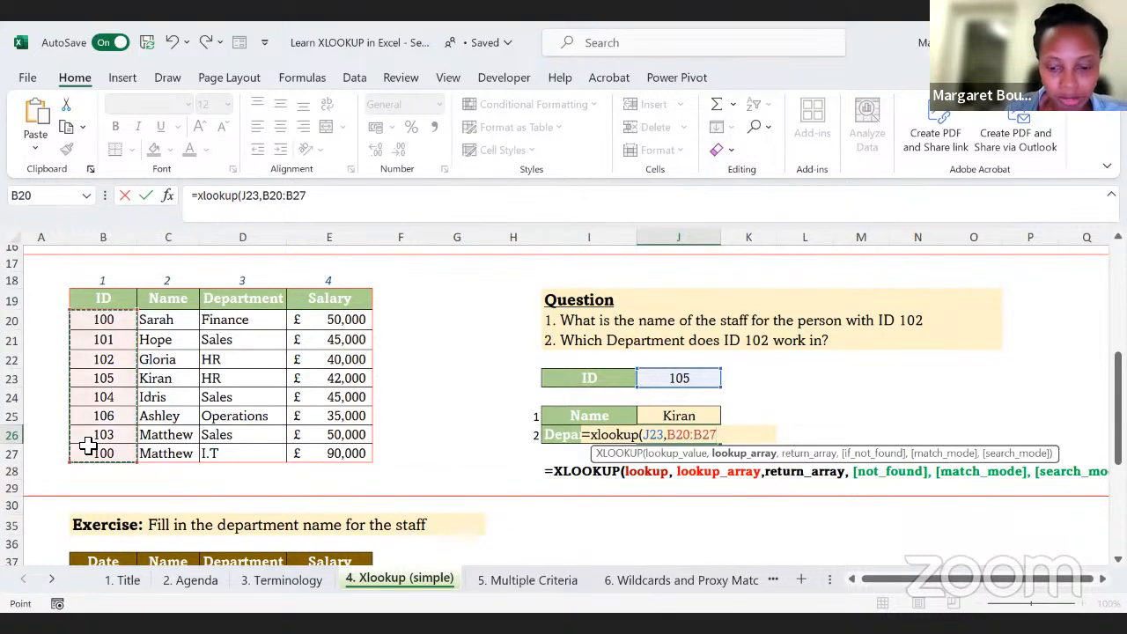
type(",")
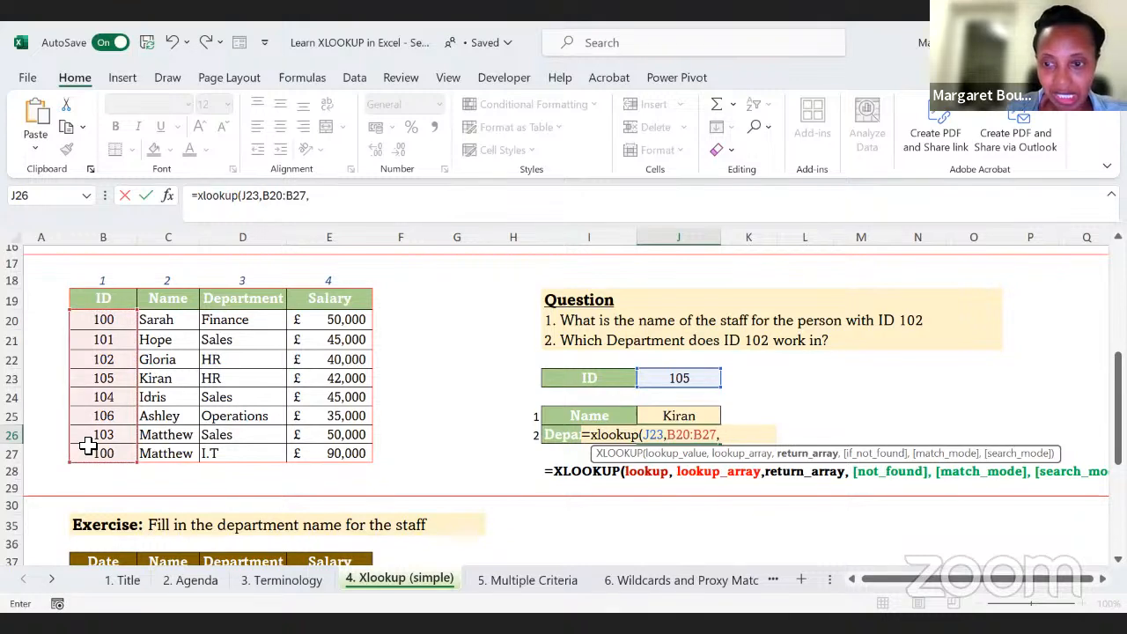
left_click(240, 320)
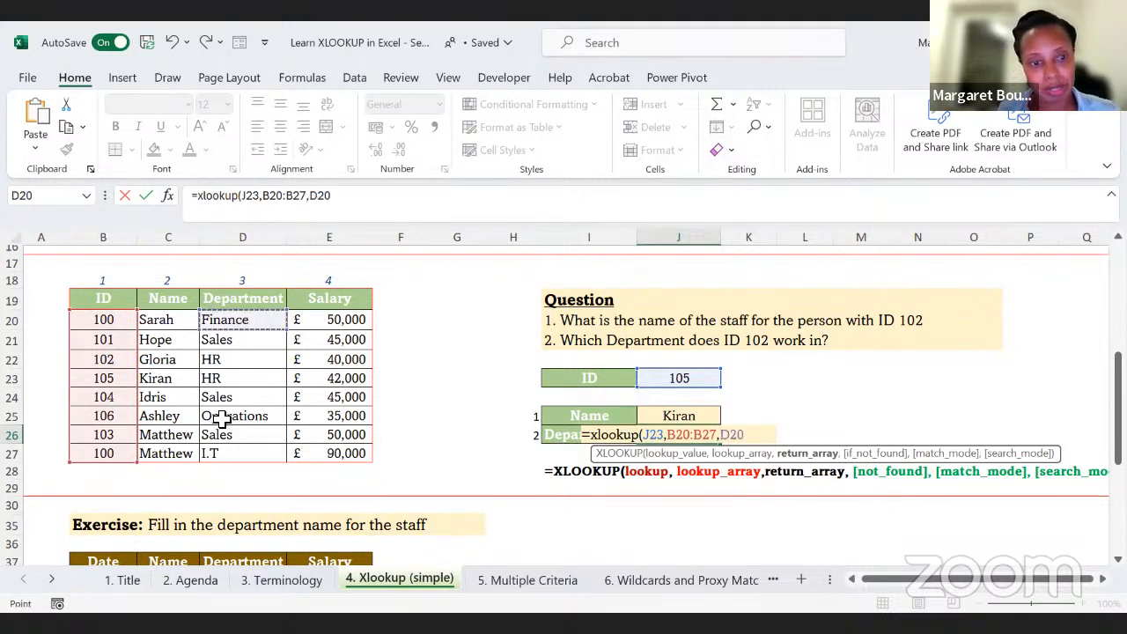
key("ctrl+shift+Down")
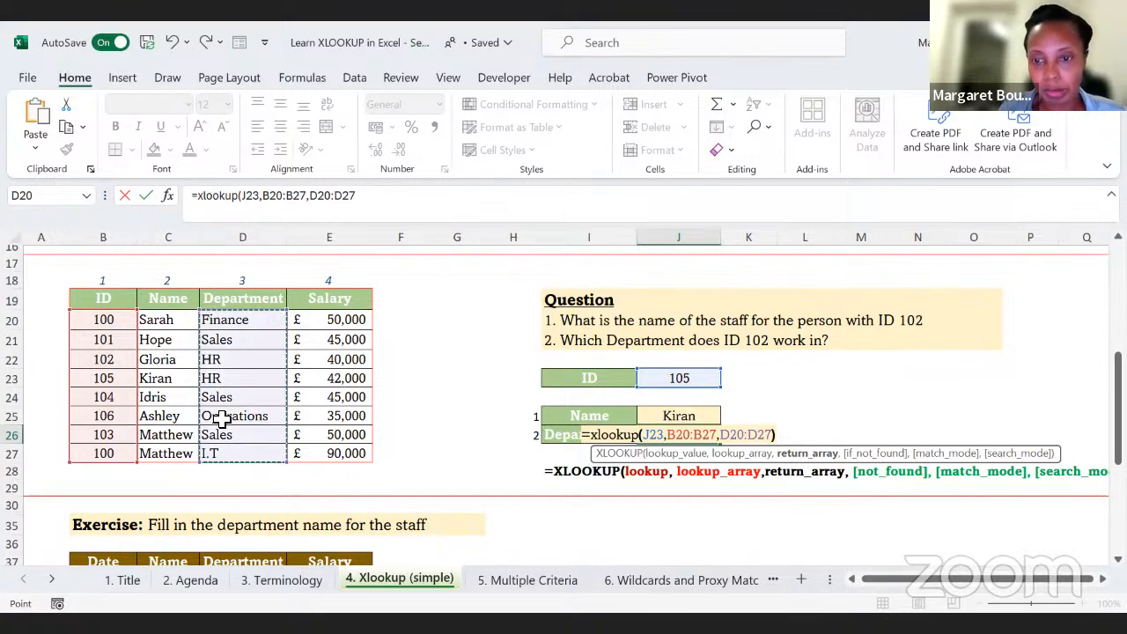
type(")")
key("Return")
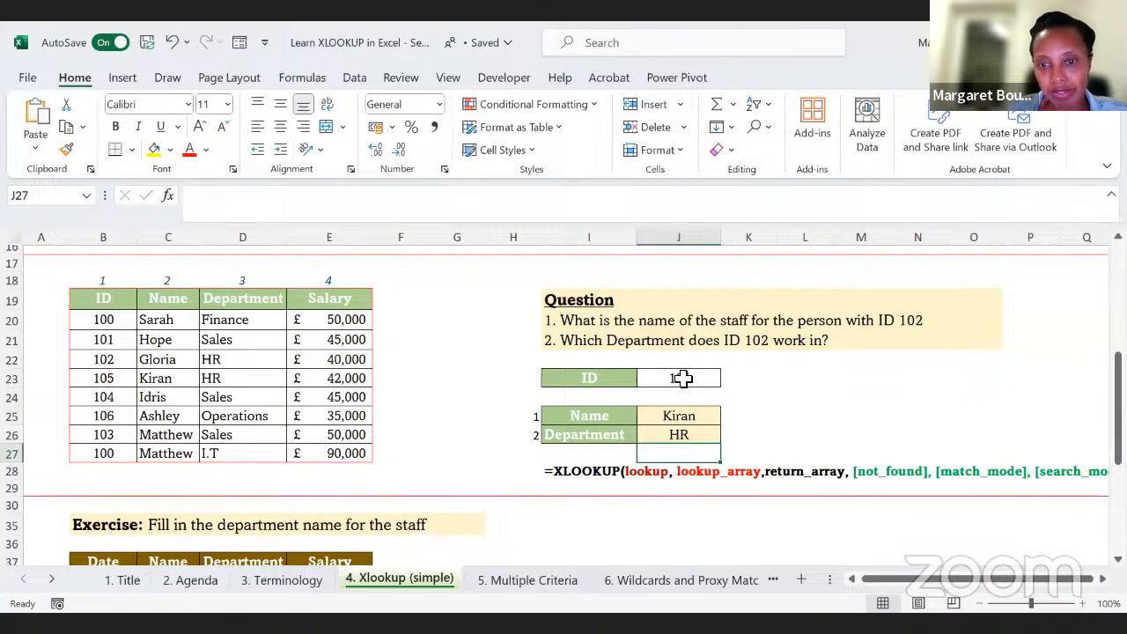
scroll(668, 385, "down", 2)
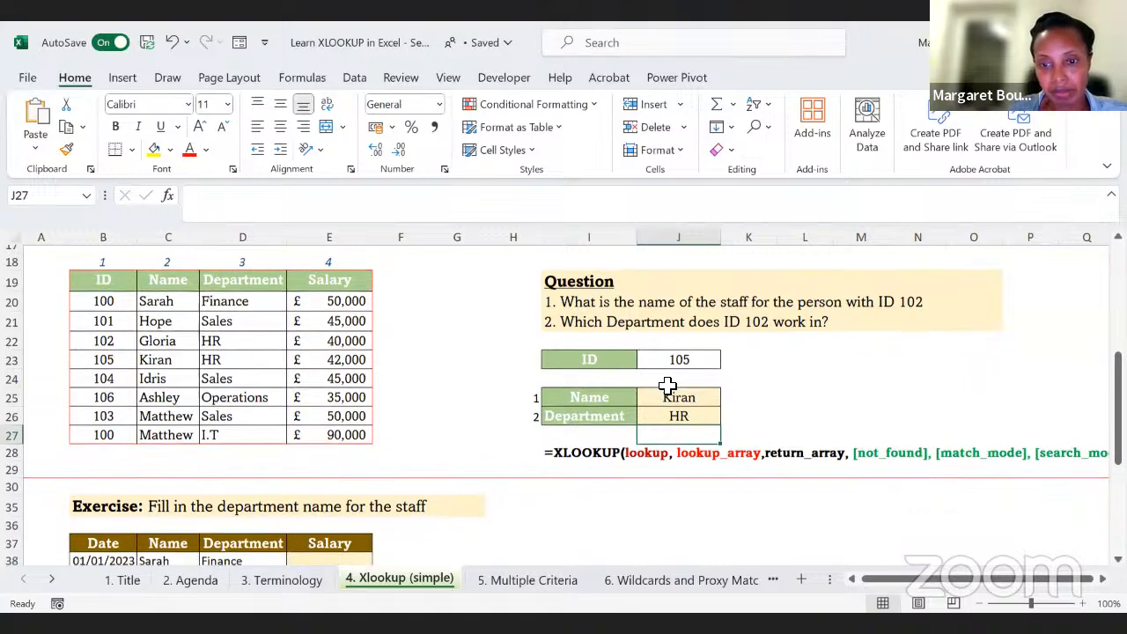
scroll(625, 421, "down", 1)
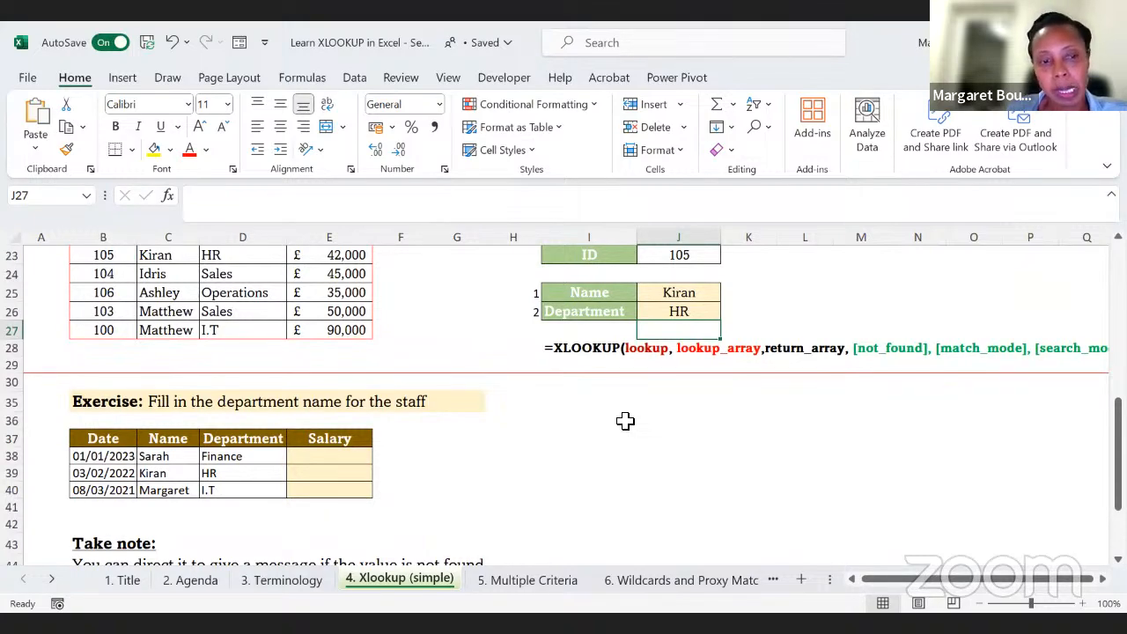
scroll(625, 421, "up", 2)
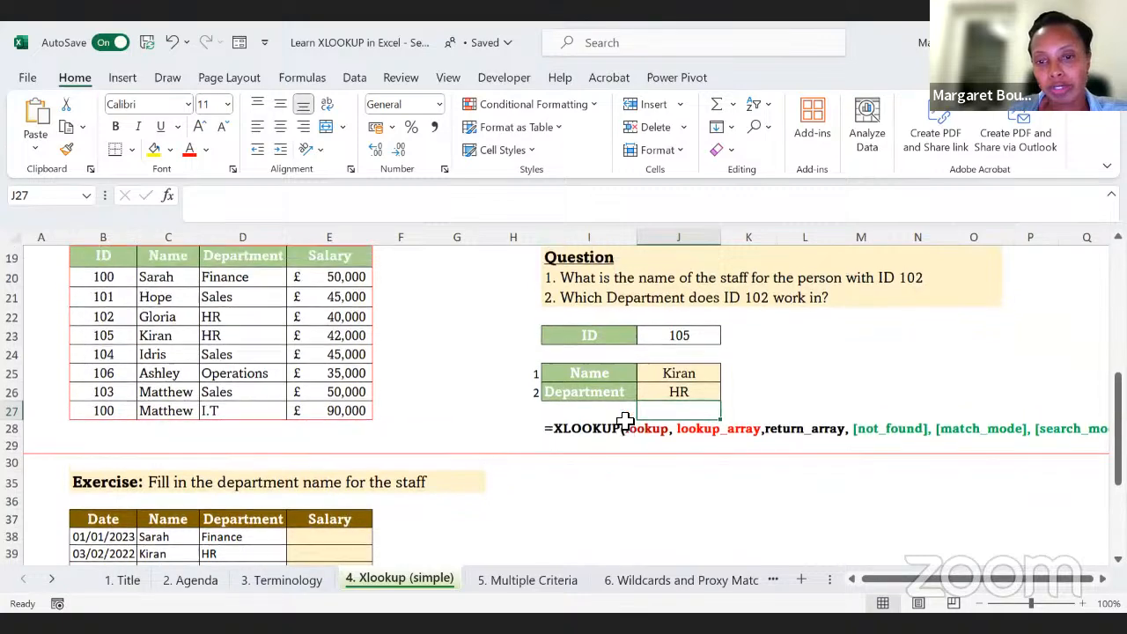
scroll(625, 423, "up", 1)
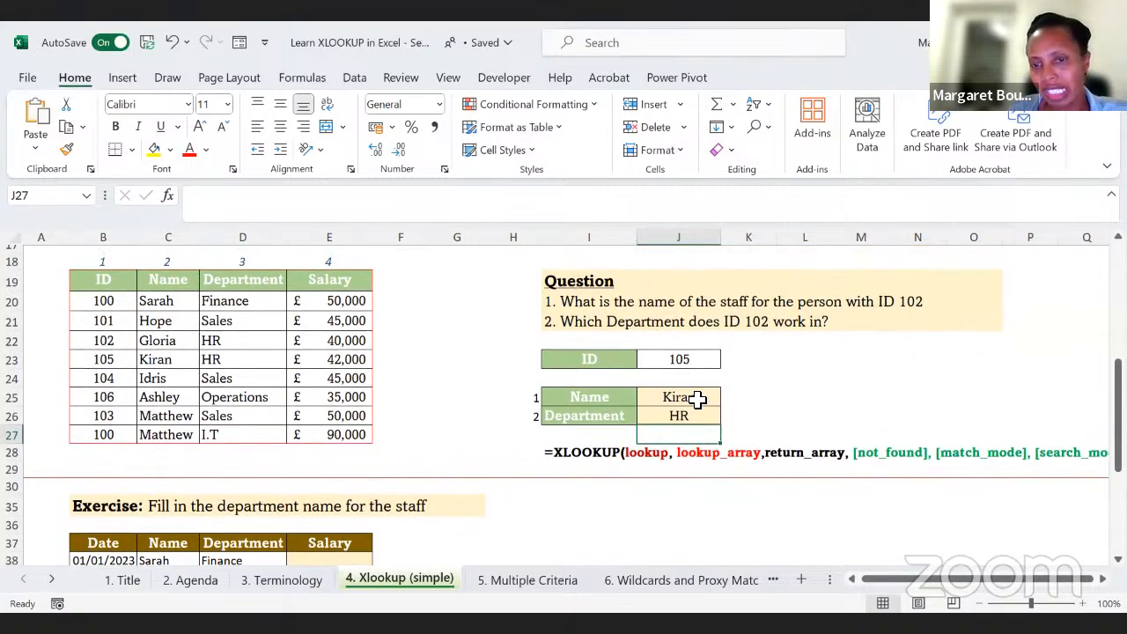
Step: Enter 200 in cell L23 as a test ID that is not in the staff table
left_click(678, 358)
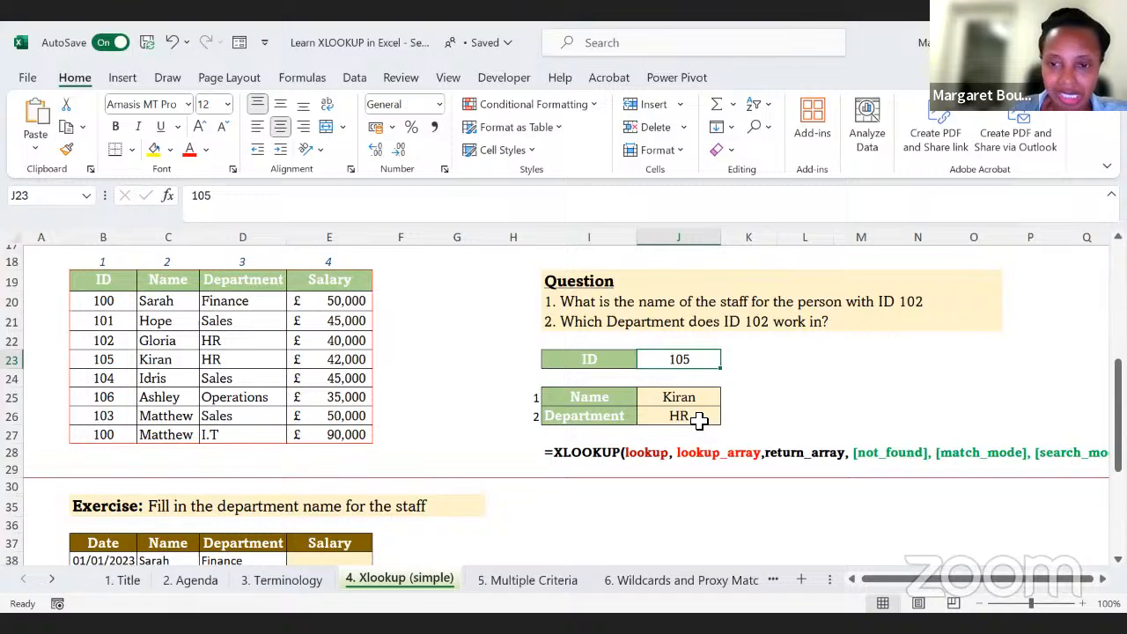
left_click(756, 361)
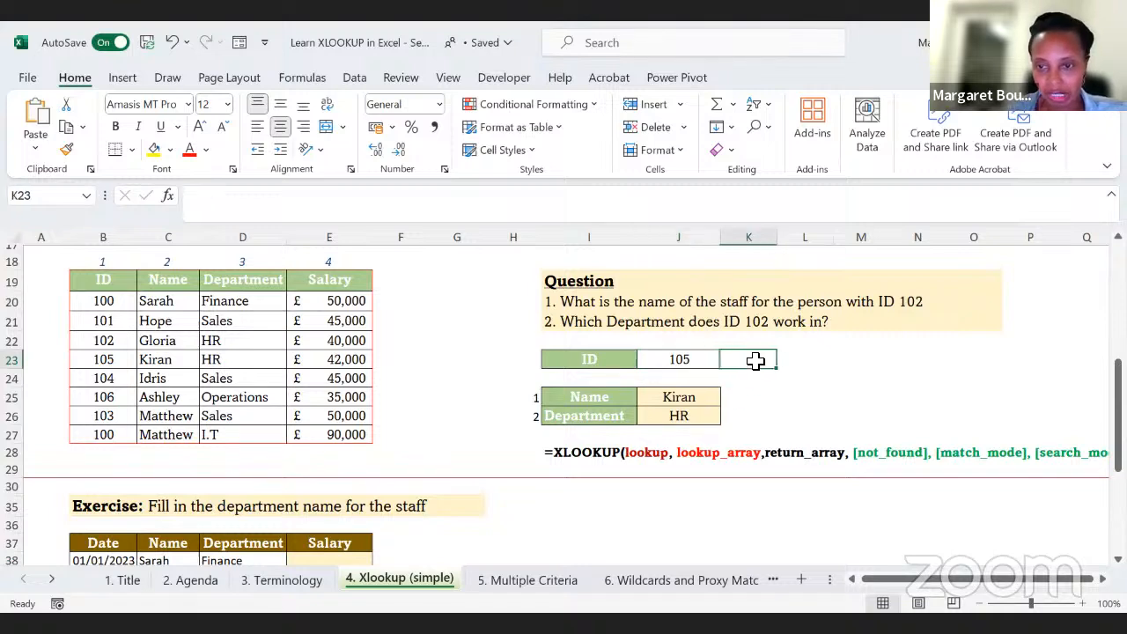
left_click(828, 357)
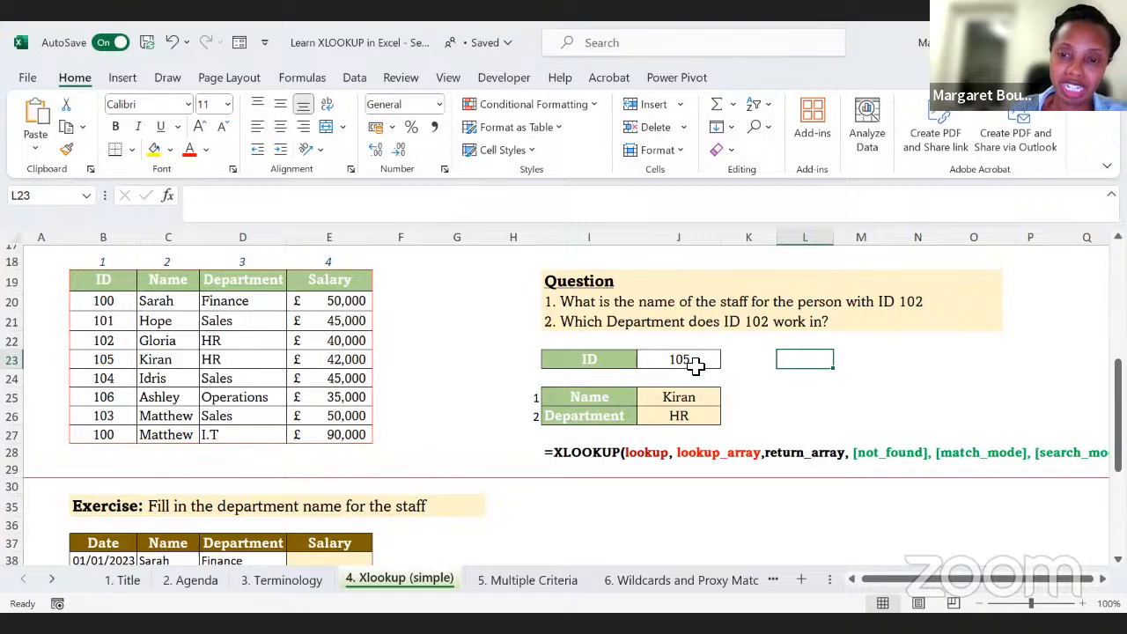
type("1")
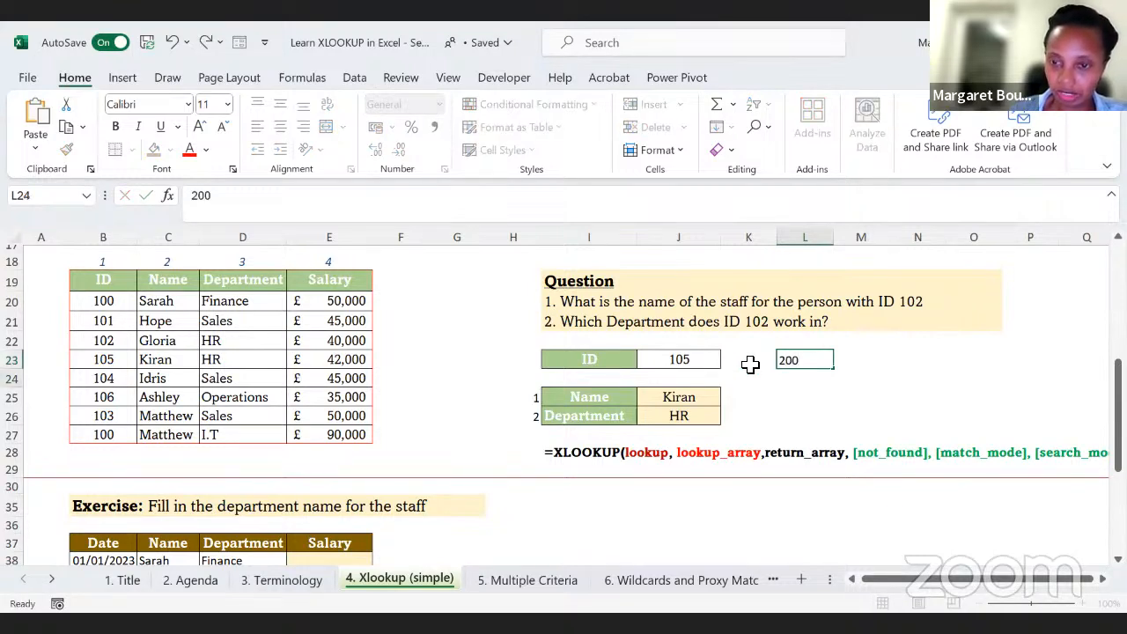
key("Return")
Step: Enter =XLOOKUP(L23,B20:B27,C20:C27) in cell L25 to look up the staff name for the ID in L23
left_click(822, 396)
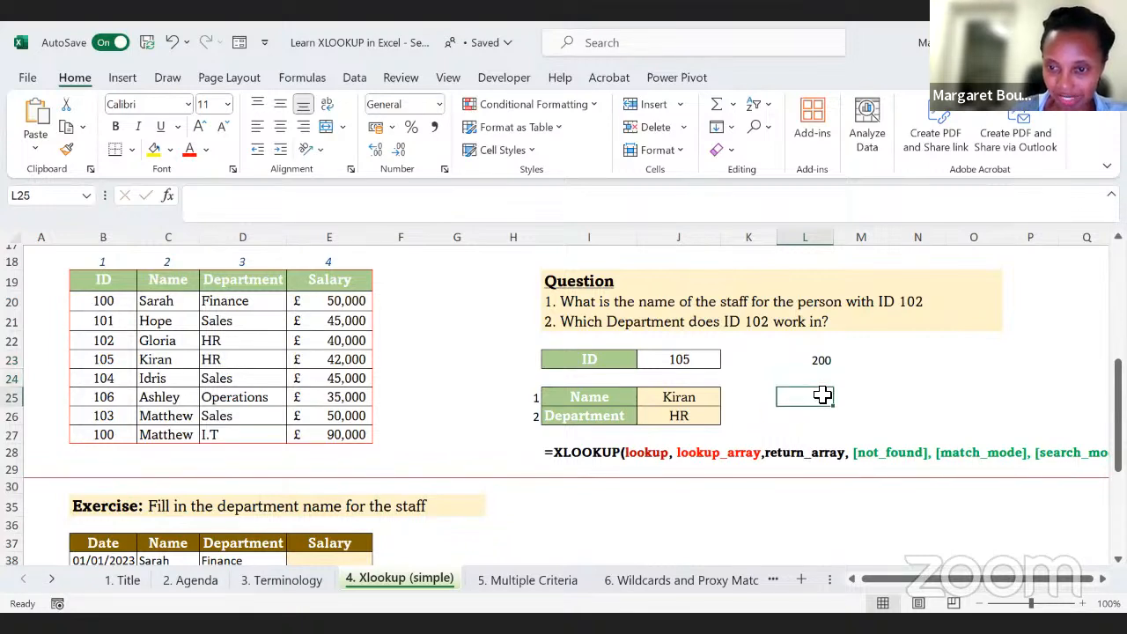
type("=")
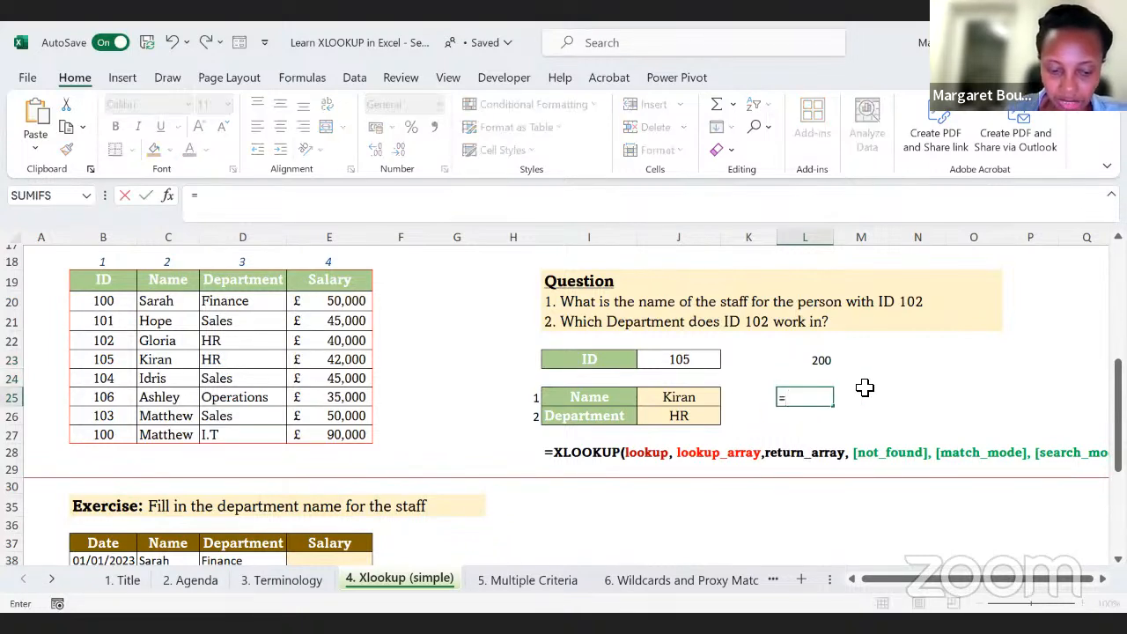
type("xlook")
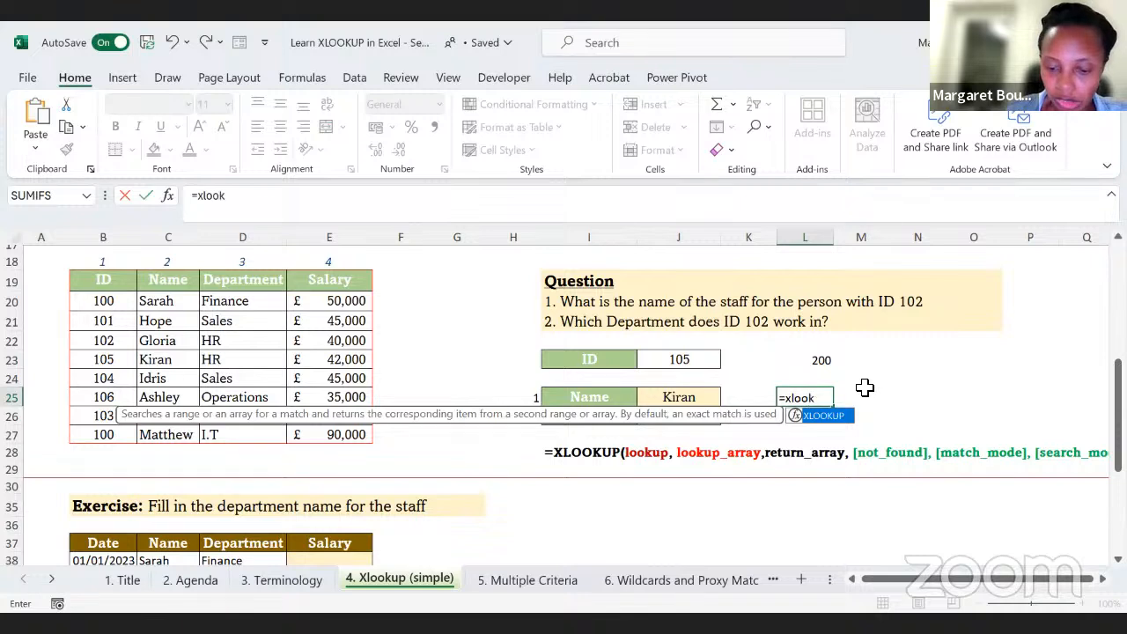
type("u")
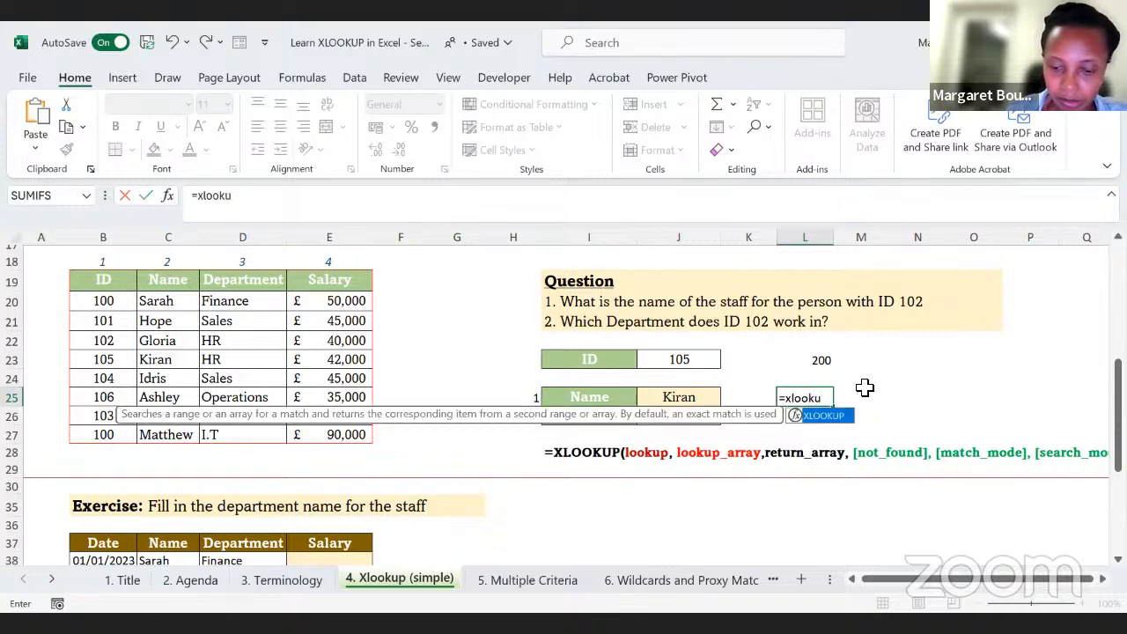
type("p(")
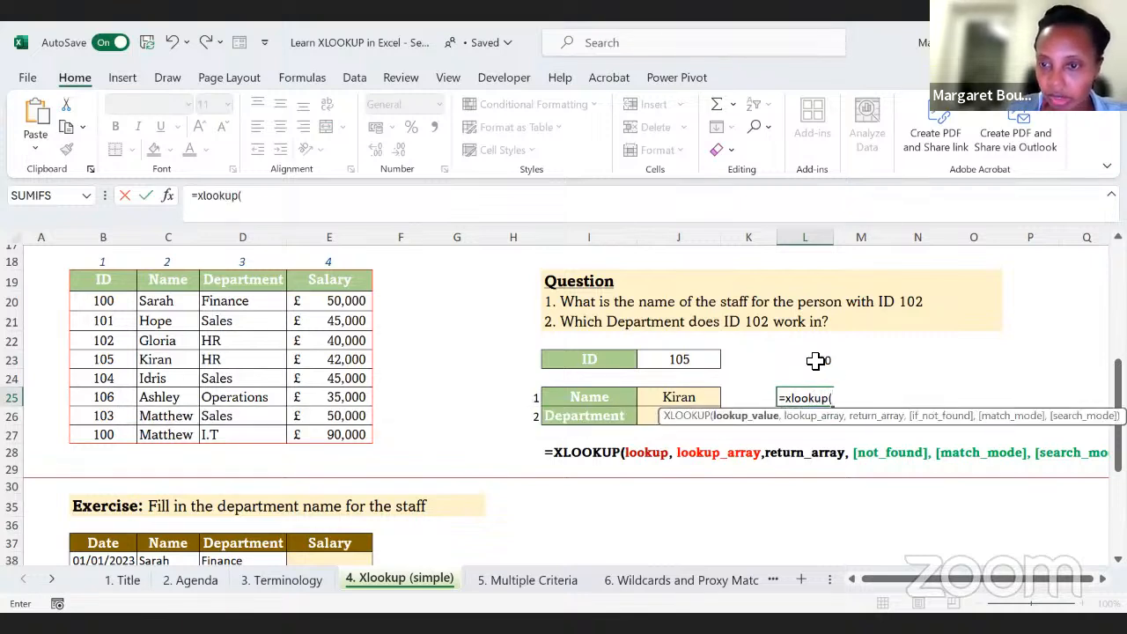
left_click(810, 360)
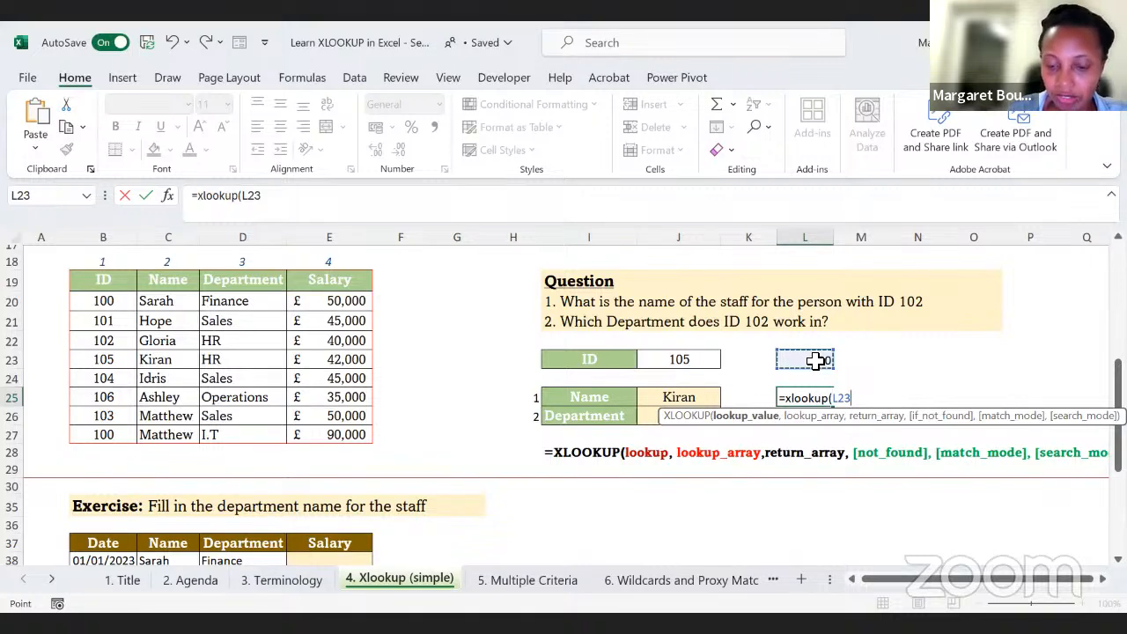
type(",")
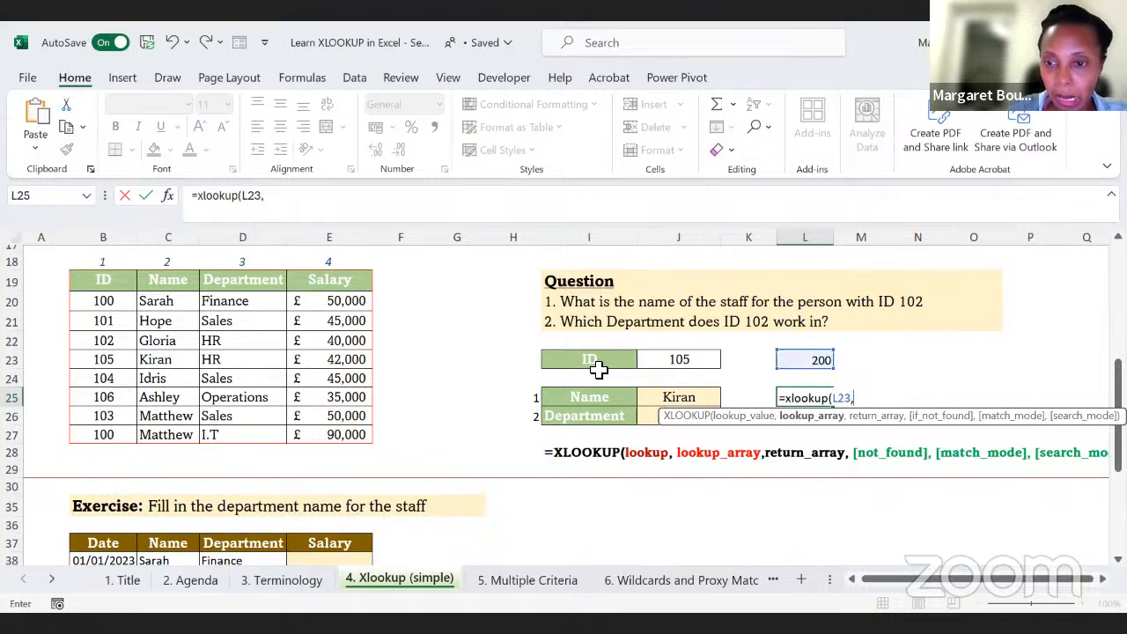
left_click(106, 301)
left_click_drag(107, 320, 103, 431)
type(",")
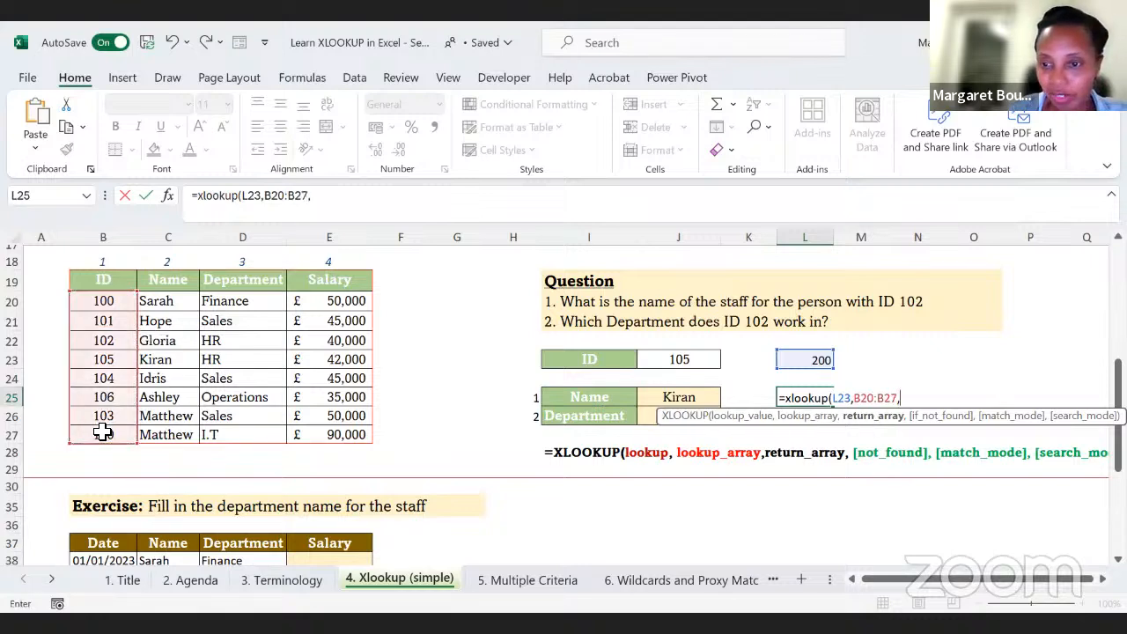
left_click(170, 304)
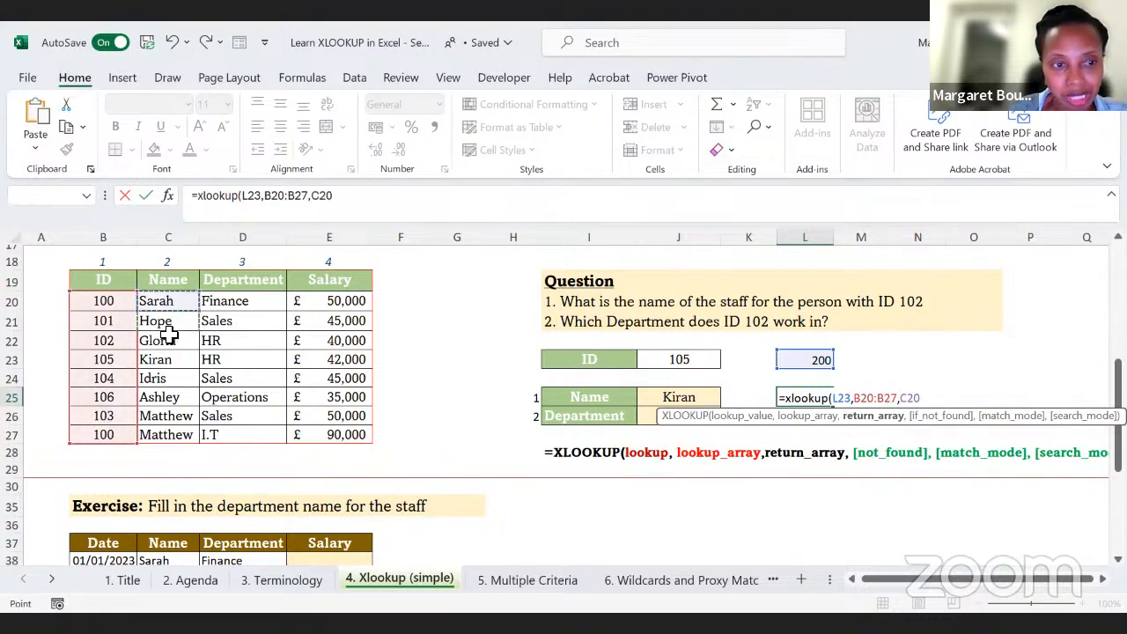
left_click_drag(158, 420, 158, 435)
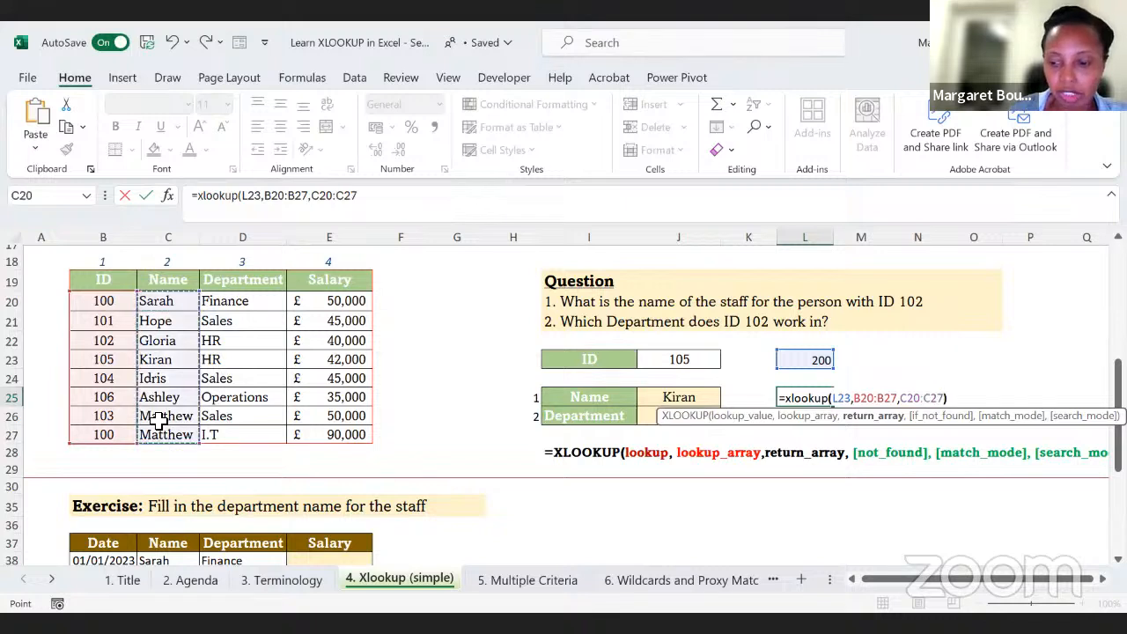
key("Return")
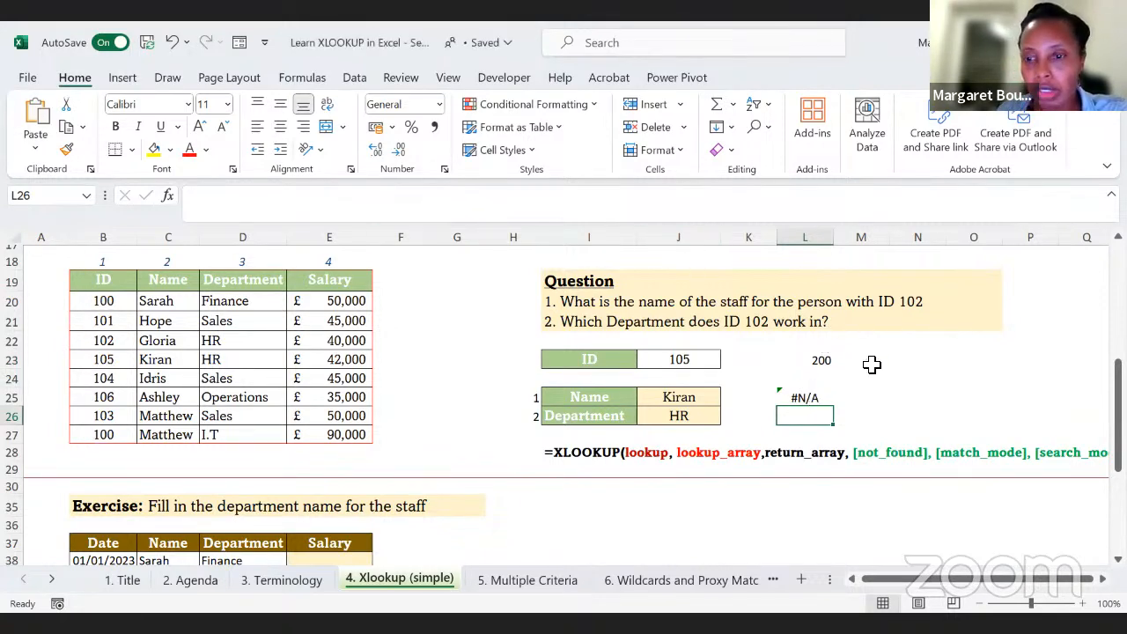
Step: Add "not found" as the if_not_found argument of the XLOOKUP formula in L25
left_click(804, 398)
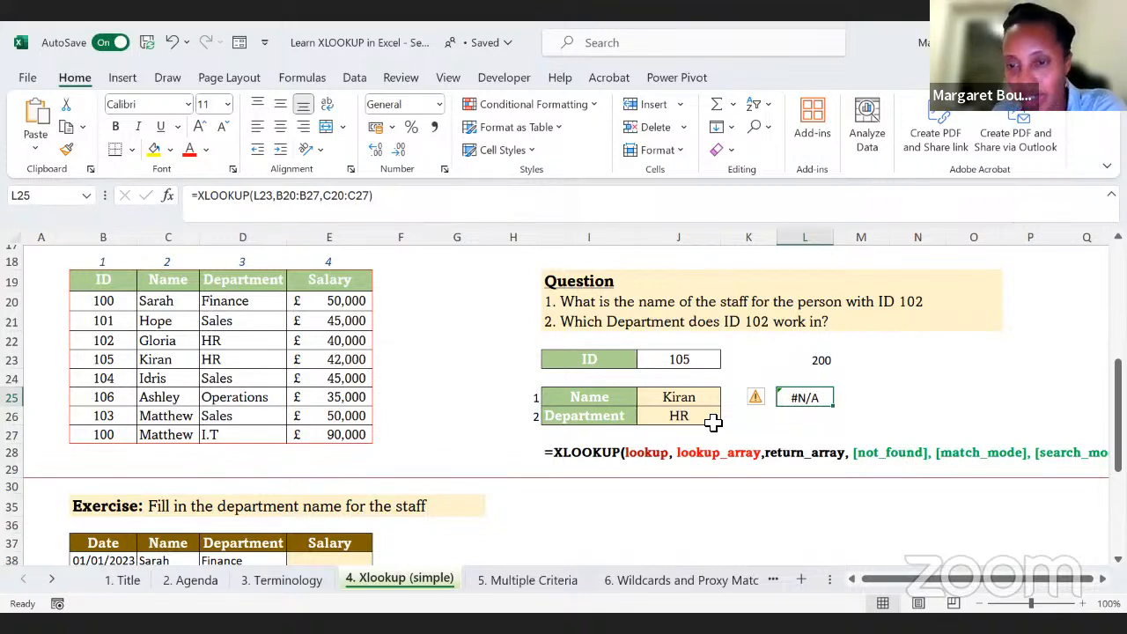
left_click(377, 197)
key("BackSpace")
type(",")
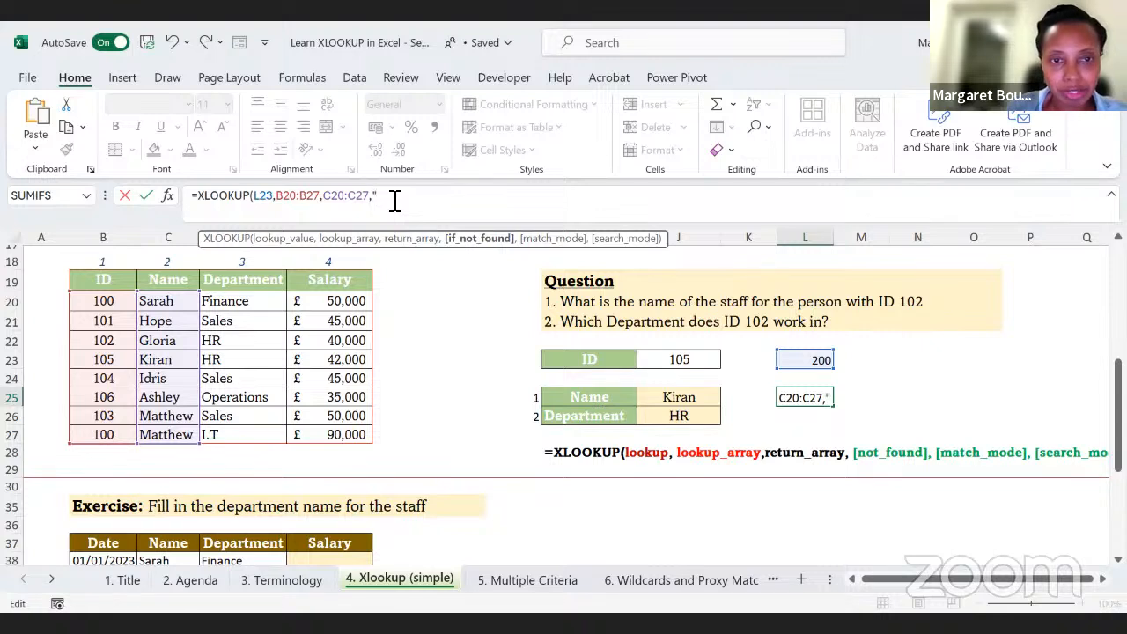
type("\"not")
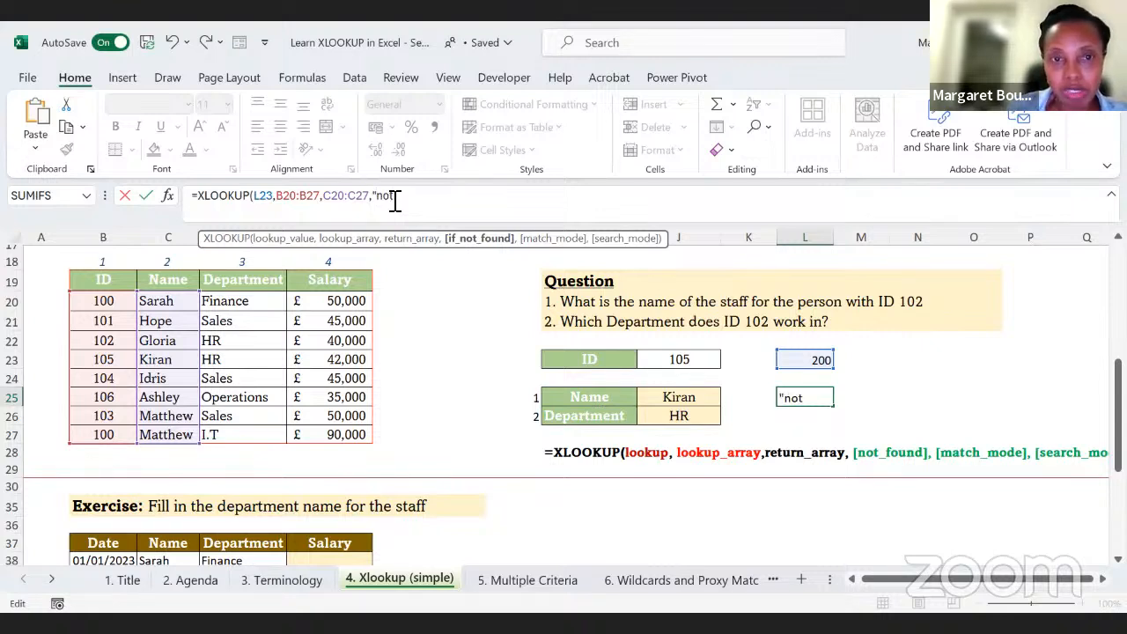
type(" found")
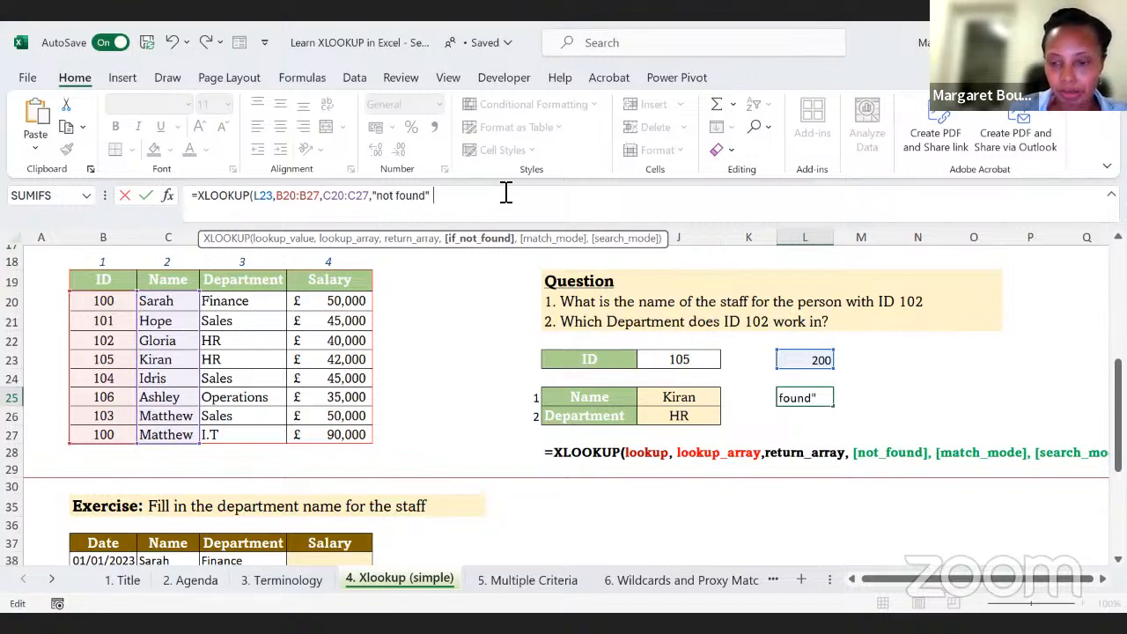
type("\"")
key("Return")
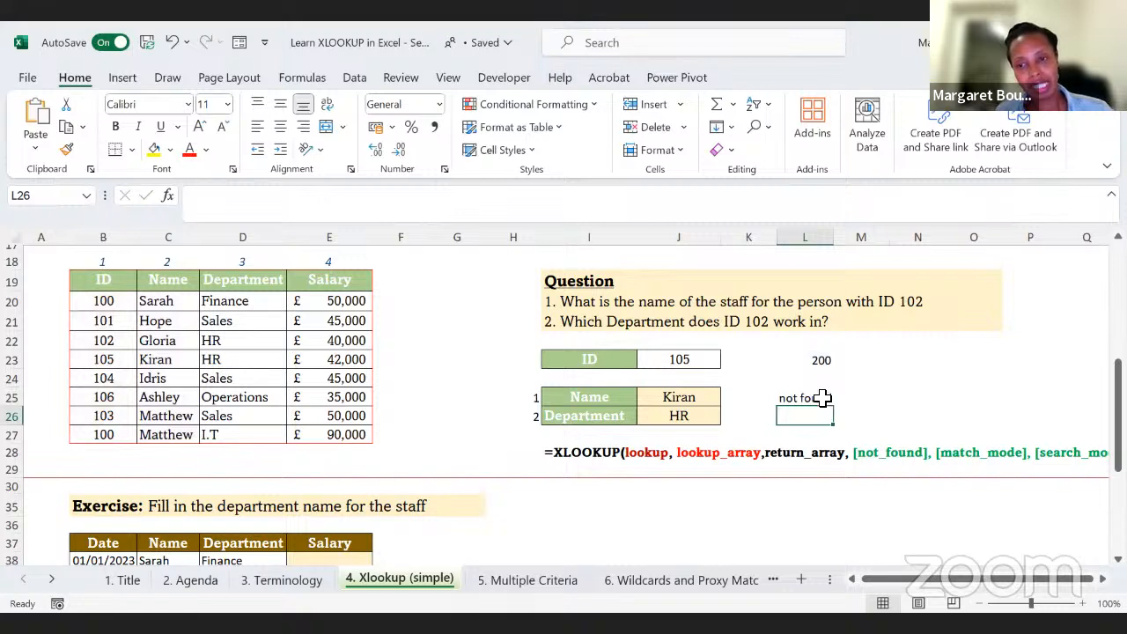
Step: Test the lookup in L25 by changing the ID in L23 first to 101 and finally to 300
left_click(822, 399)
left_click(820, 360)
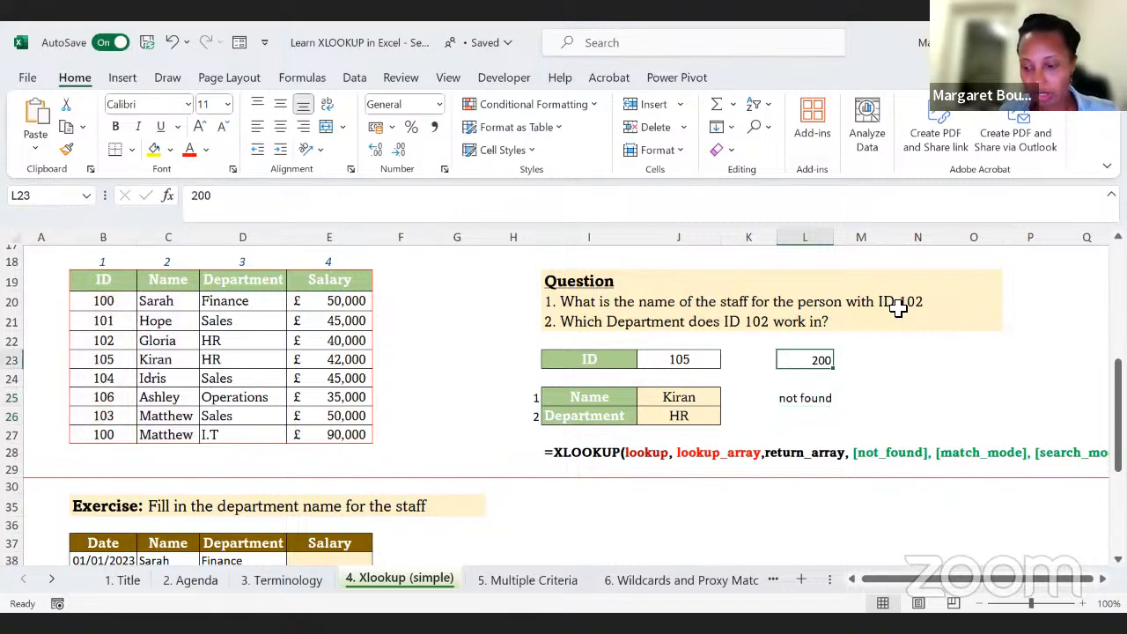
type("101")
key("Return")
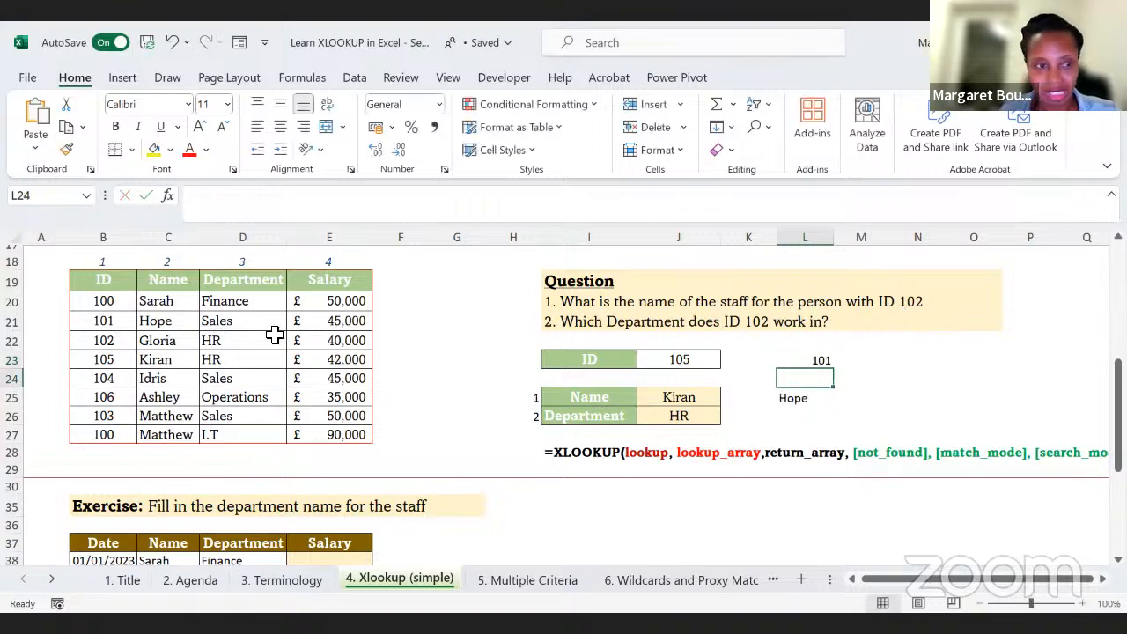
left_click(819, 361)
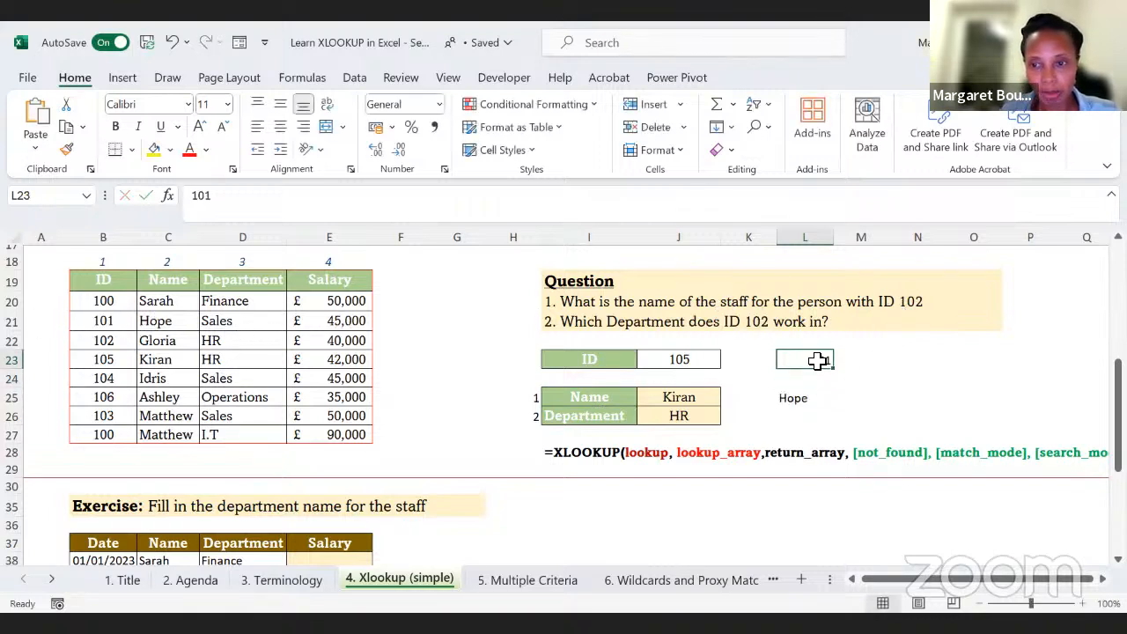
type("300")
key("Return")
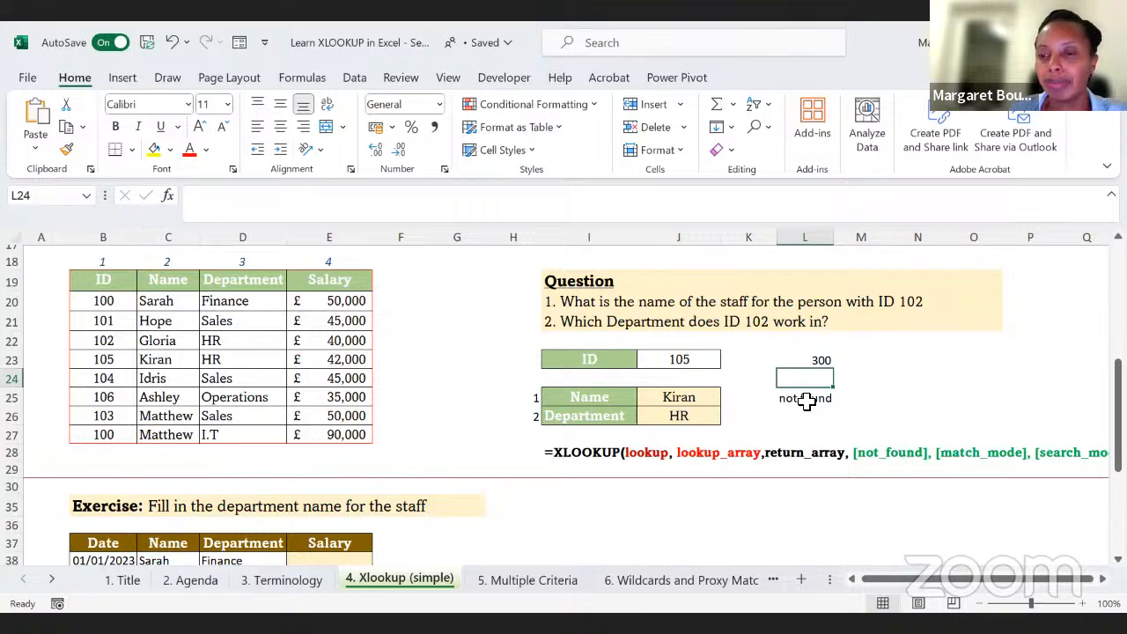
Step: Replace the "not found" text in the L25 formula with an empty string "" so unmatched IDs return blank
left_click(807, 399)
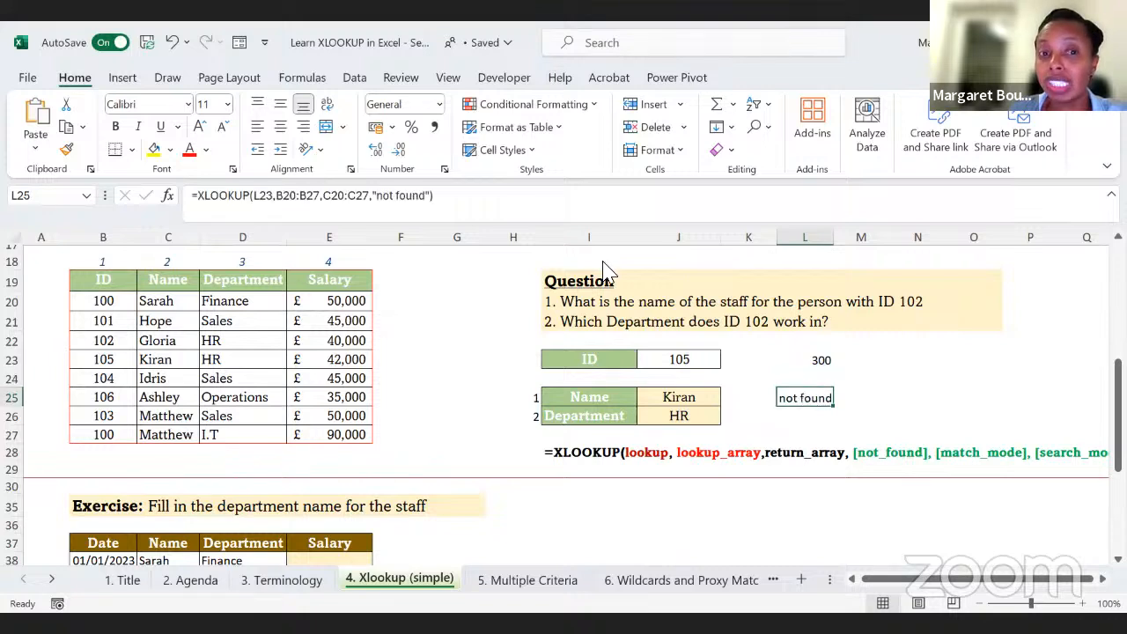
left_click(434, 199)
key("BackSpace")
key("BackSpace")
key("BackSpace")
key("BackSpace")
key("BackSpace")
key("BackSpace")
key("BackSpace")
key("BackSpace")
key("BackSpace")
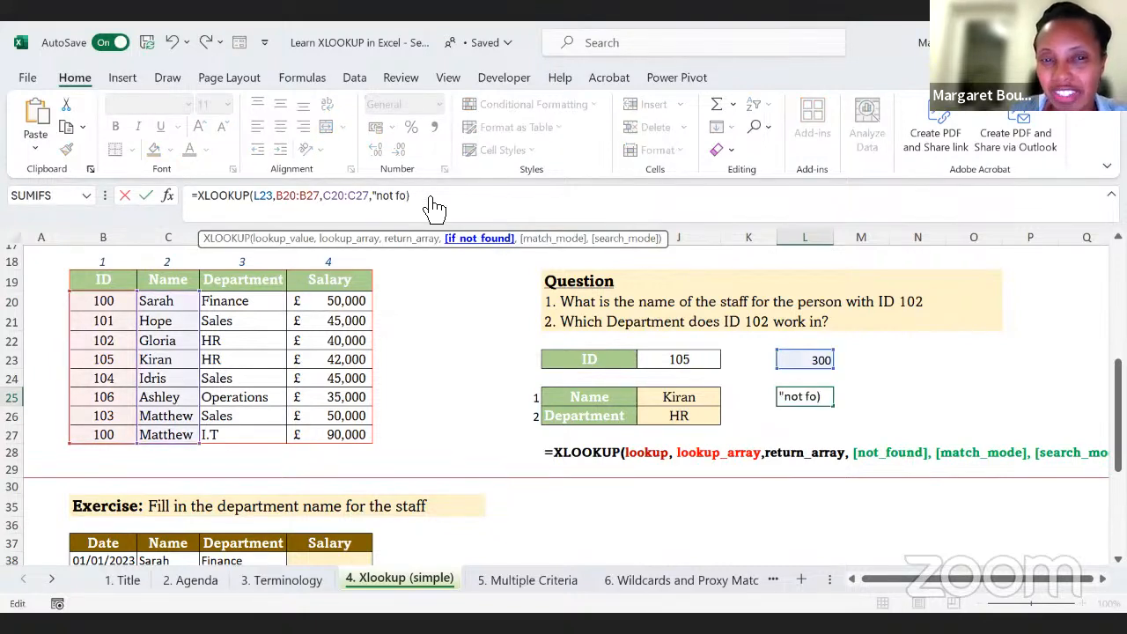
type("\"")
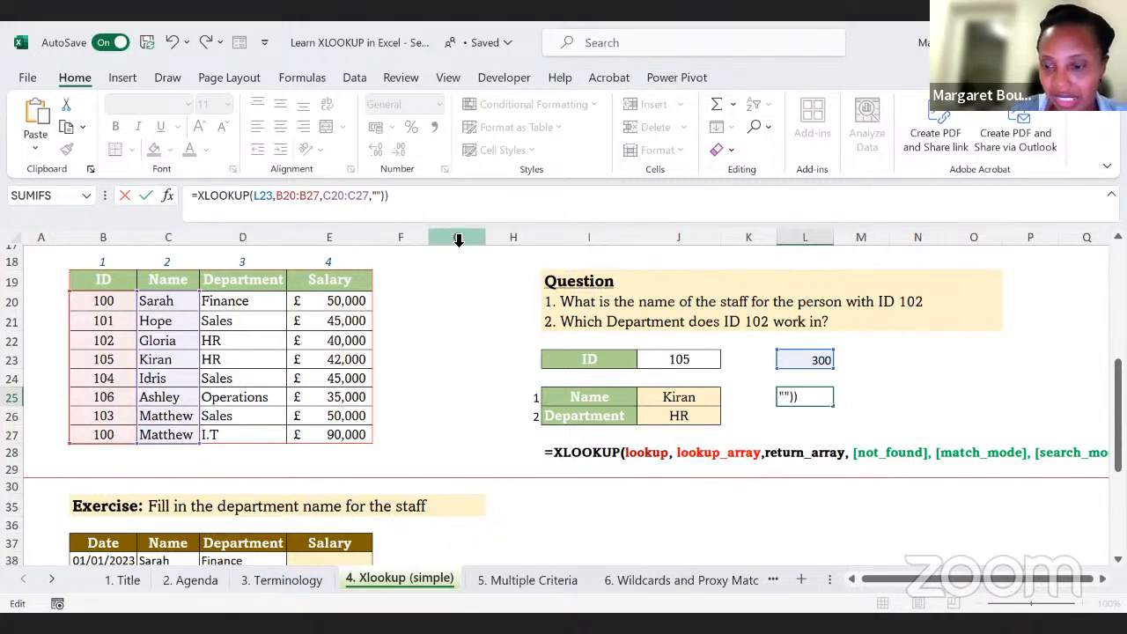
key("Return")
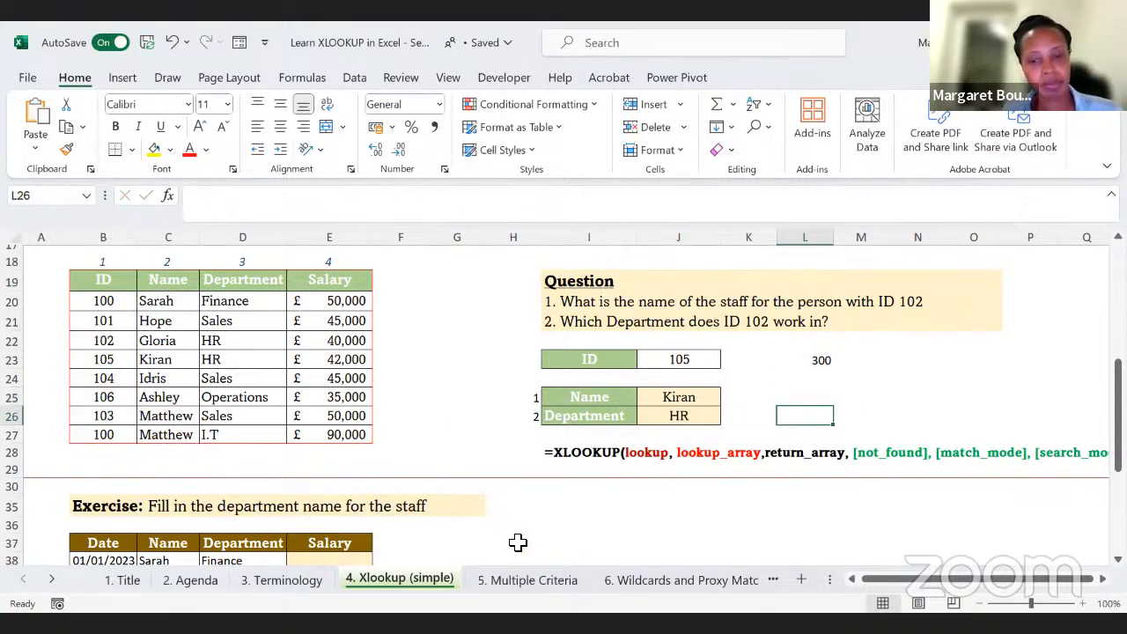
Step: Open the 5. Multiple Criteria sheet and bring its first example's staff table and salary question fully into view
left_click(530, 581)
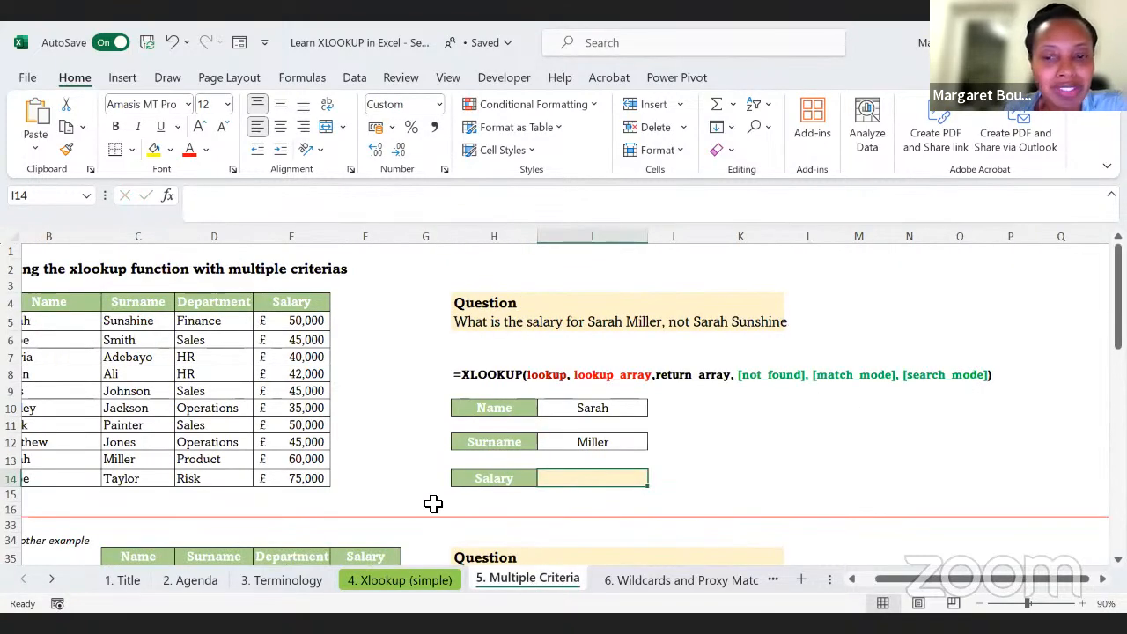
scroll(433, 503, "down", 1)
scroll(433, 503, "left", 1)
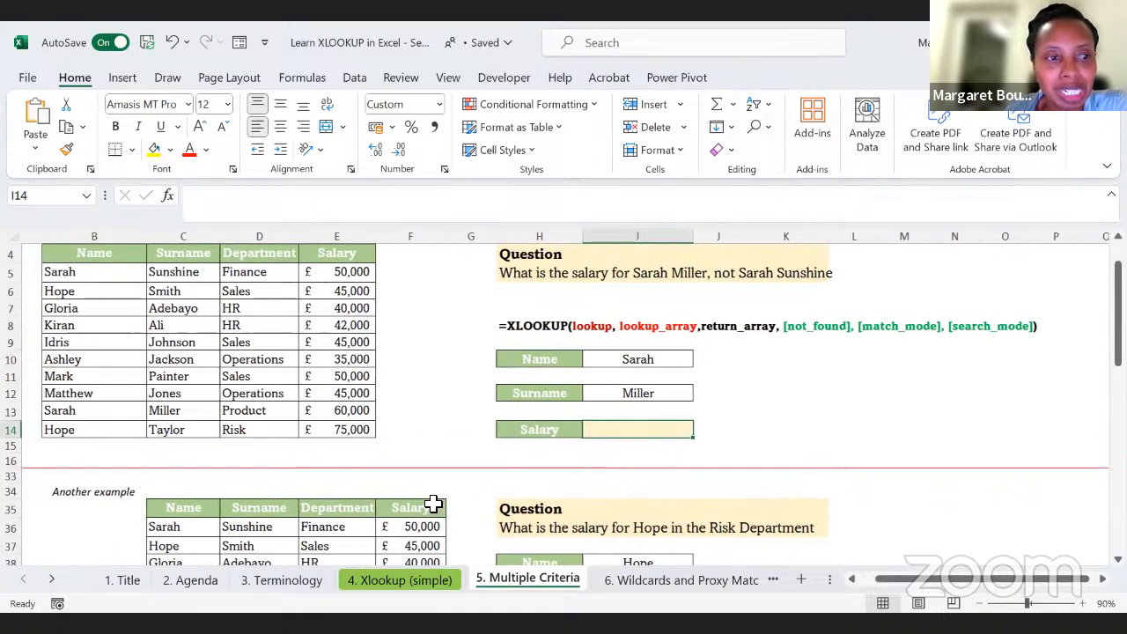
scroll(433, 503, "left", 1)
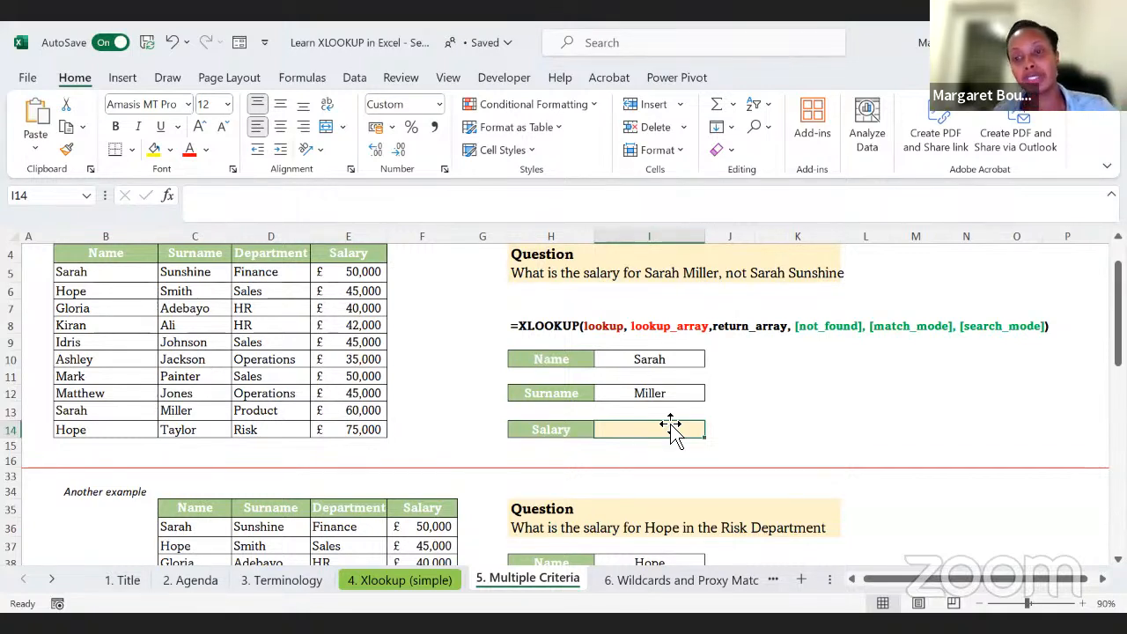
Step: Start an XLOOKUP formula in I14 that joins the name and surname criteria, I10&I12, as the lookup value
type("=")
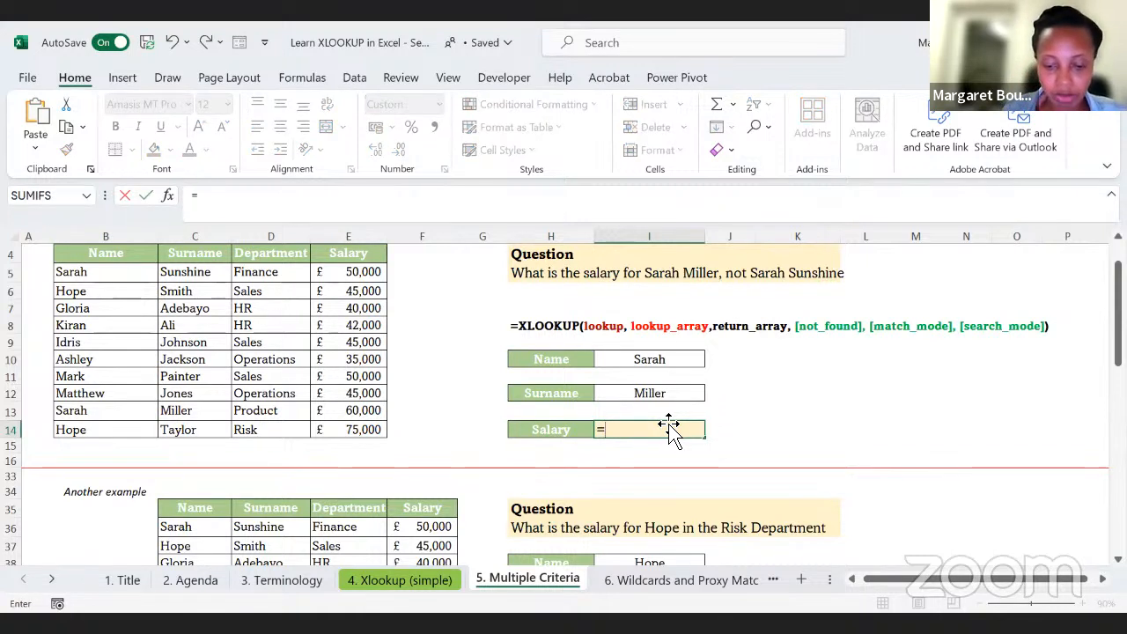
type("xlookup")
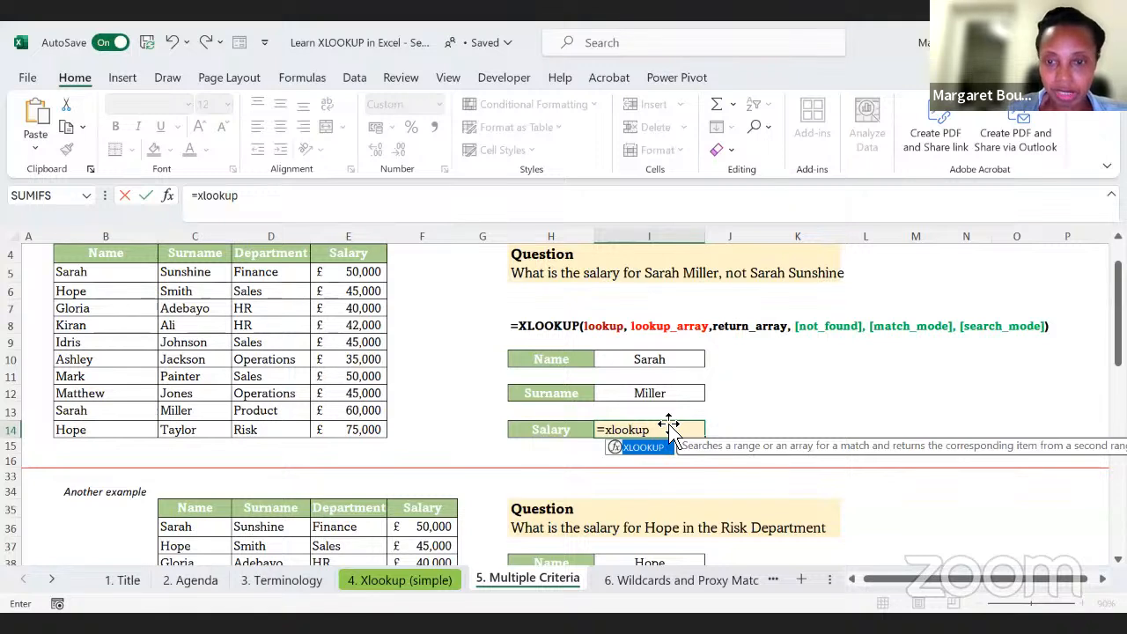
type("(")
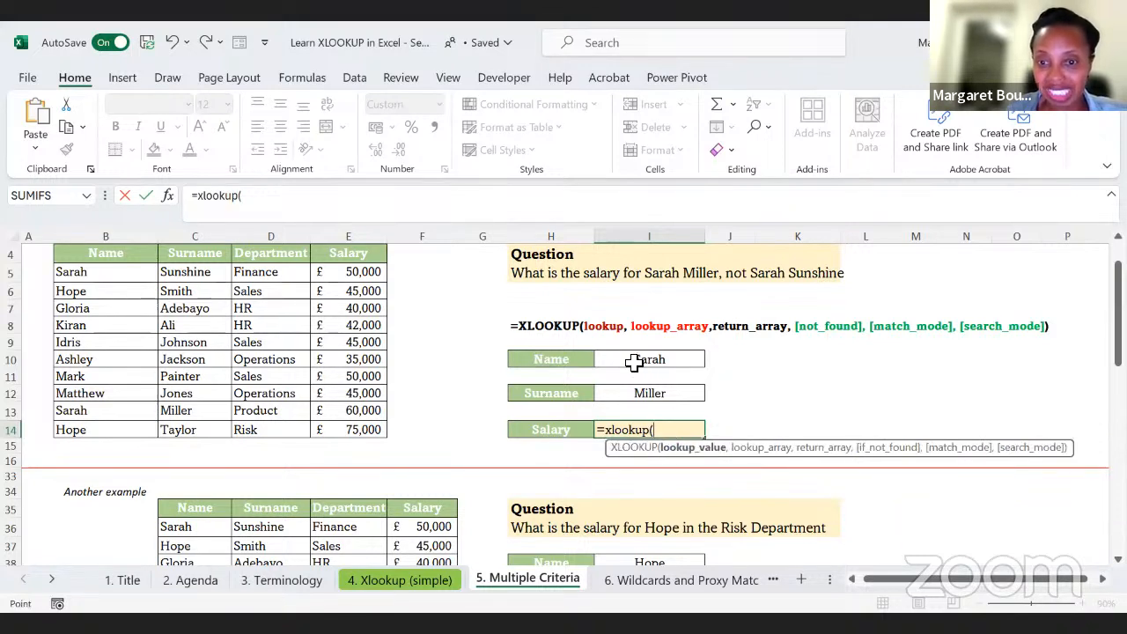
left_click(634, 363)
type("&")
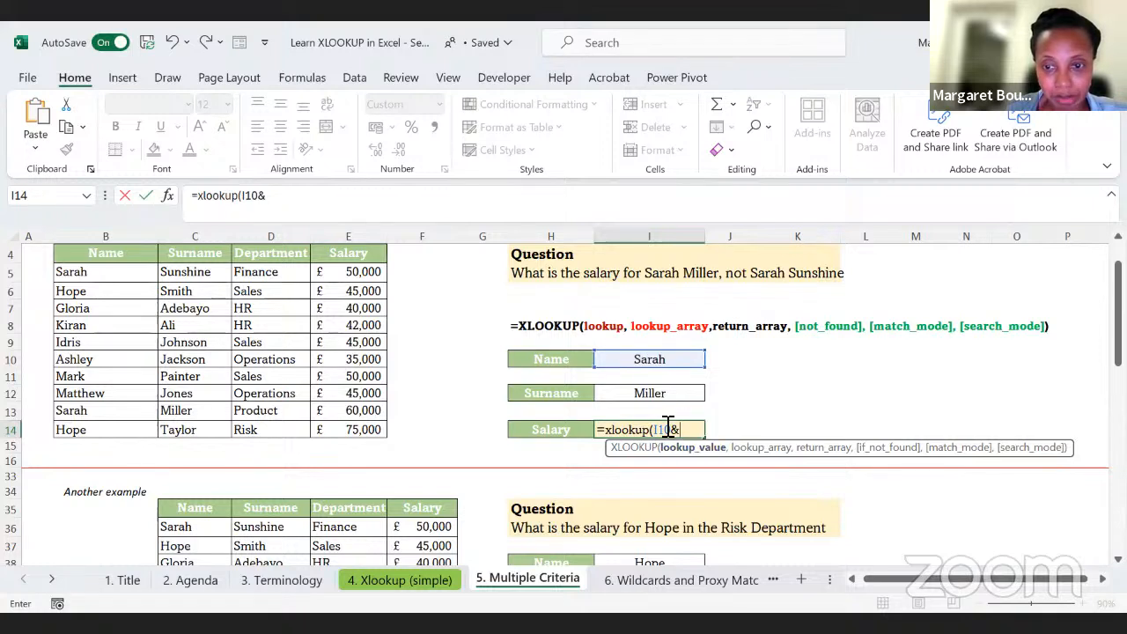
left_click(654, 394)
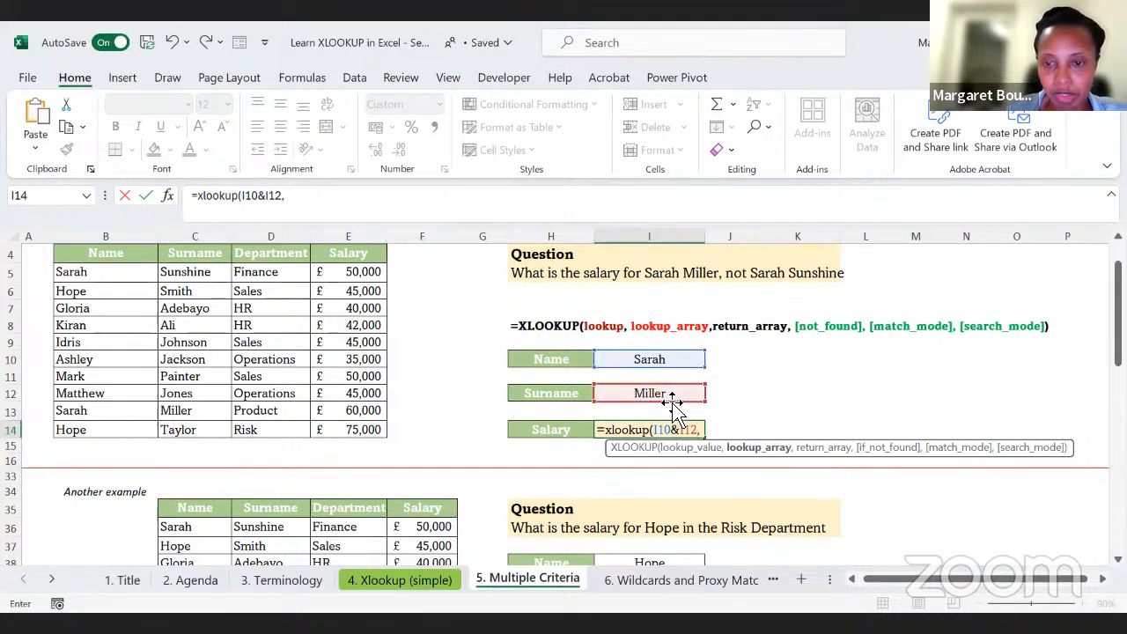
type(",")
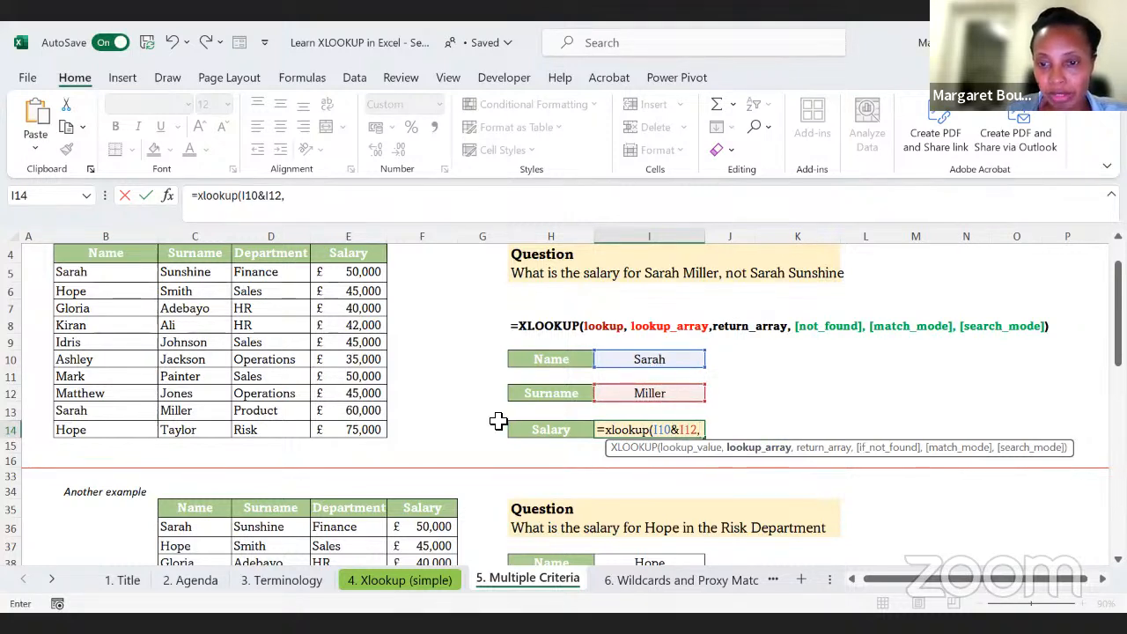
Step: Set the lookup array of the I14 formula to the joined name and surname columns, B5:B14&C5:C14
left_click_drag(92, 273, 75, 429)
type("&")
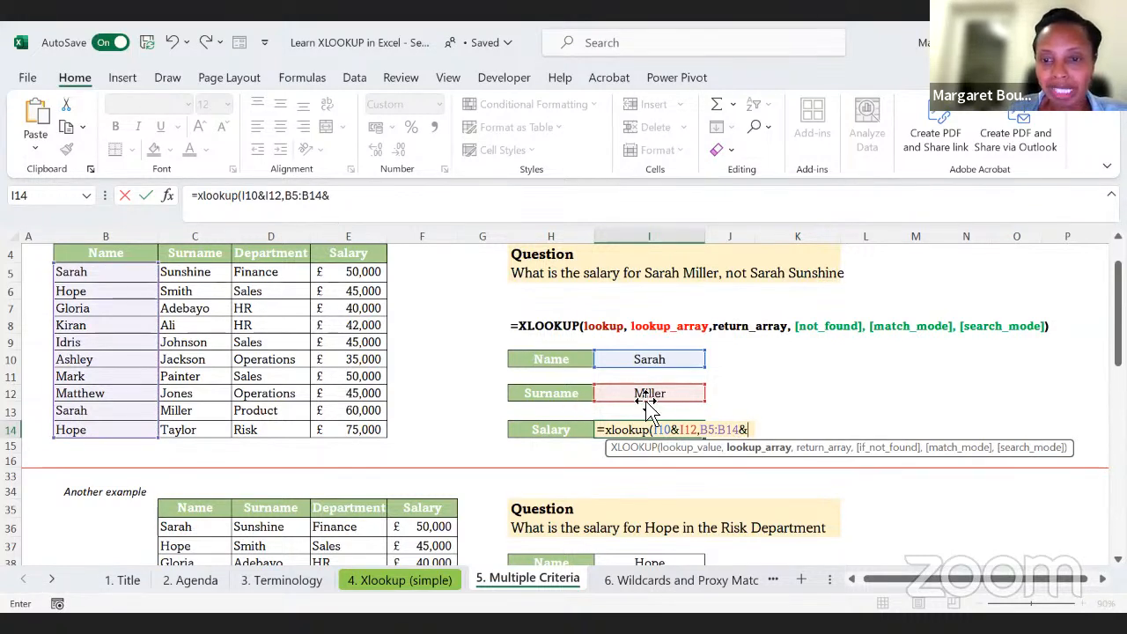
left_click(187, 271)
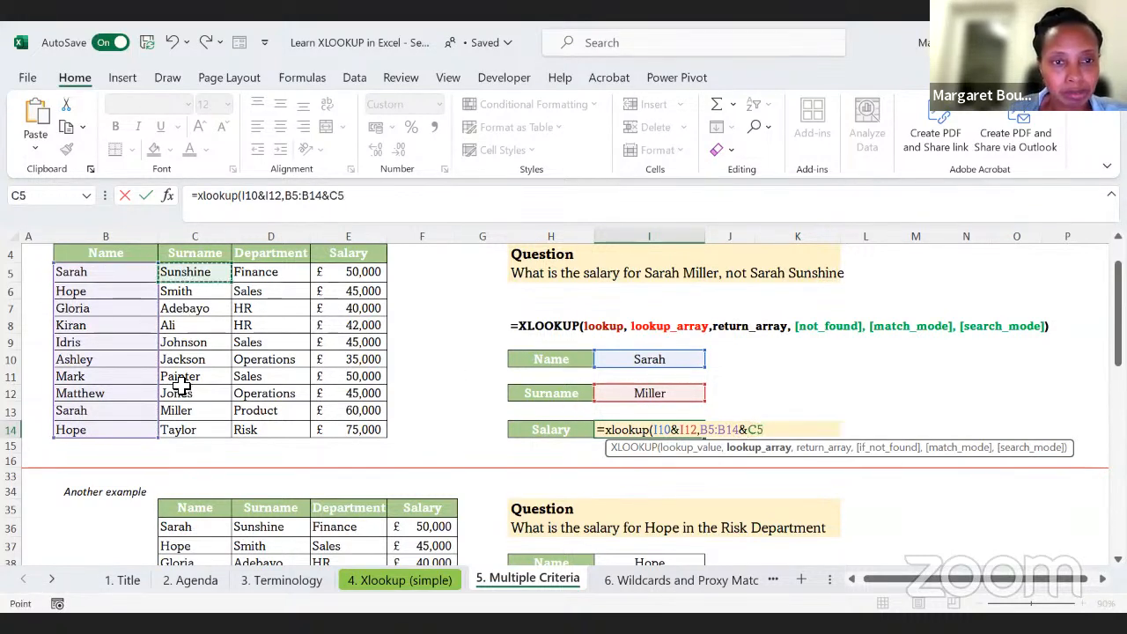
left_click(179, 424, "shift")
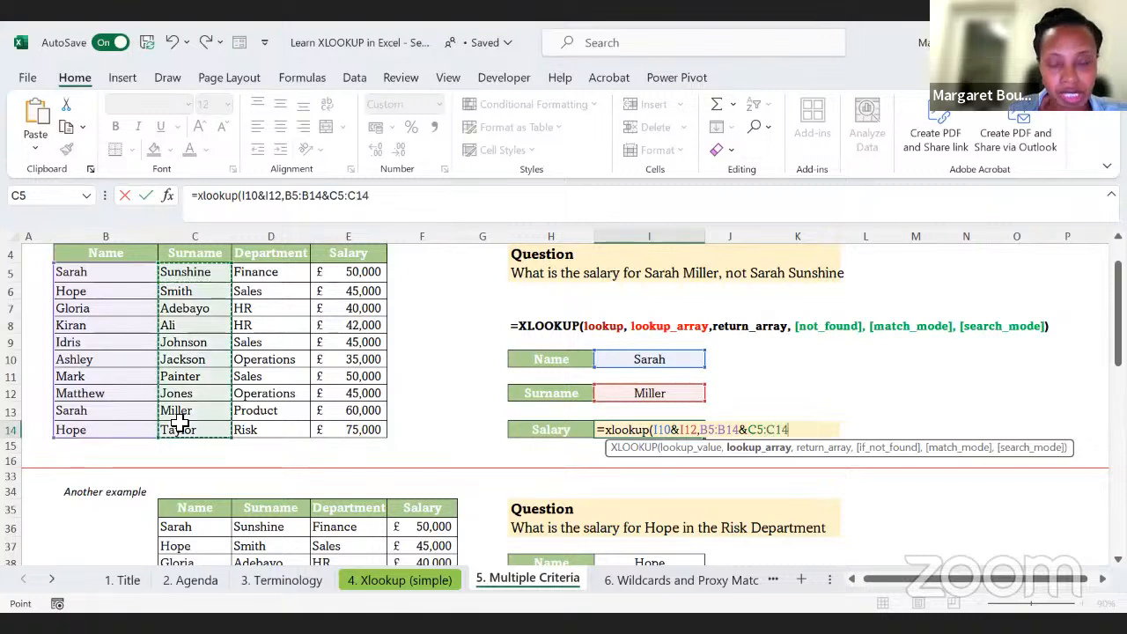
type(",")
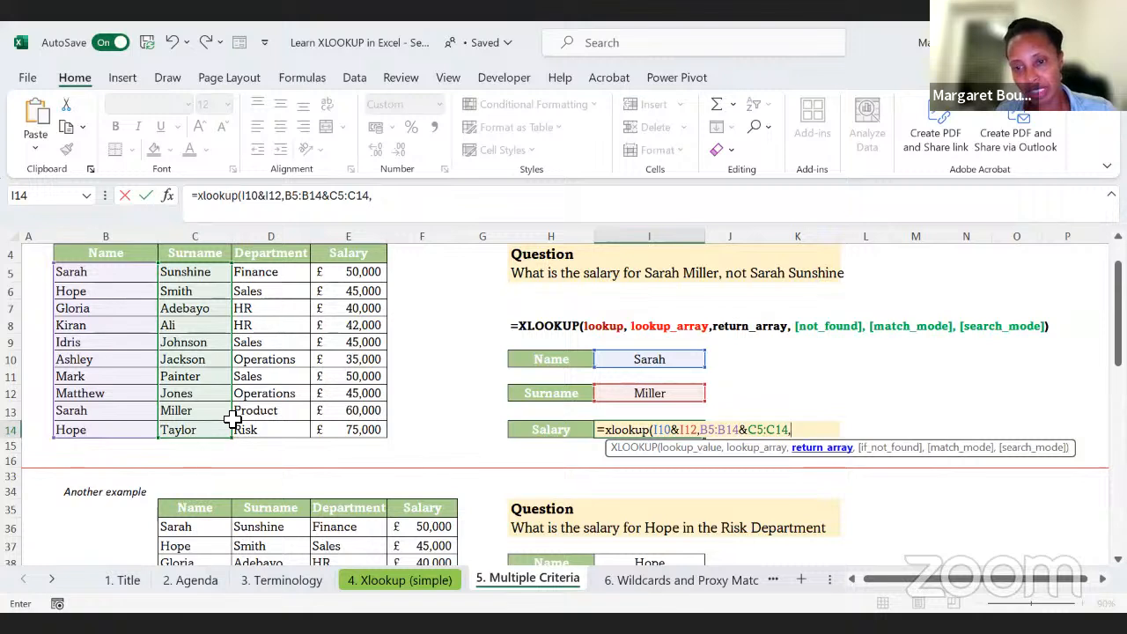
Step: Use the salary column E5:E14 as the return array and enter the XLOOKUP formula in I14
left_click(361, 272)
left_click_drag(333, 405, 333, 424)
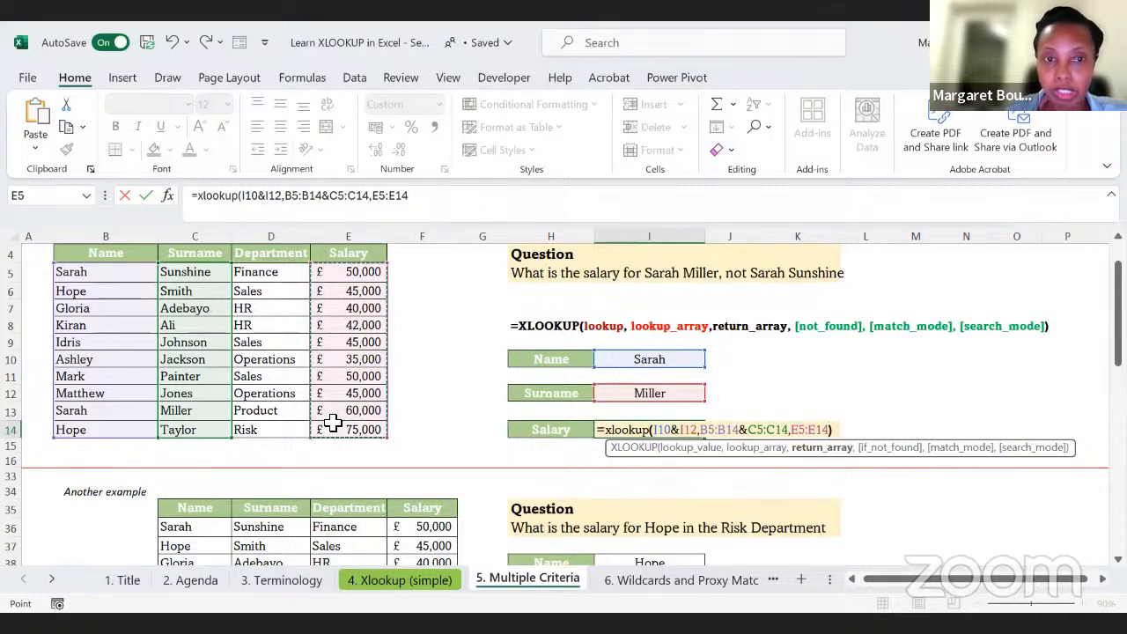
key("Return")
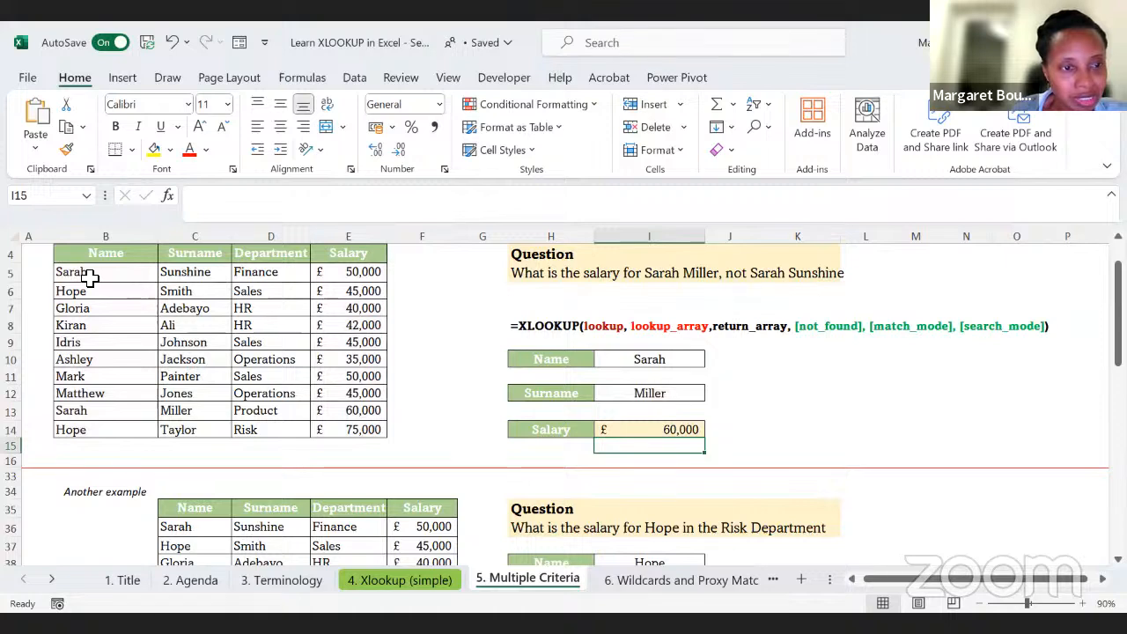
Step: Check the I14 salary result against the matching staff record in row 13 and review the formula
left_click_drag(91, 411, 362, 417)
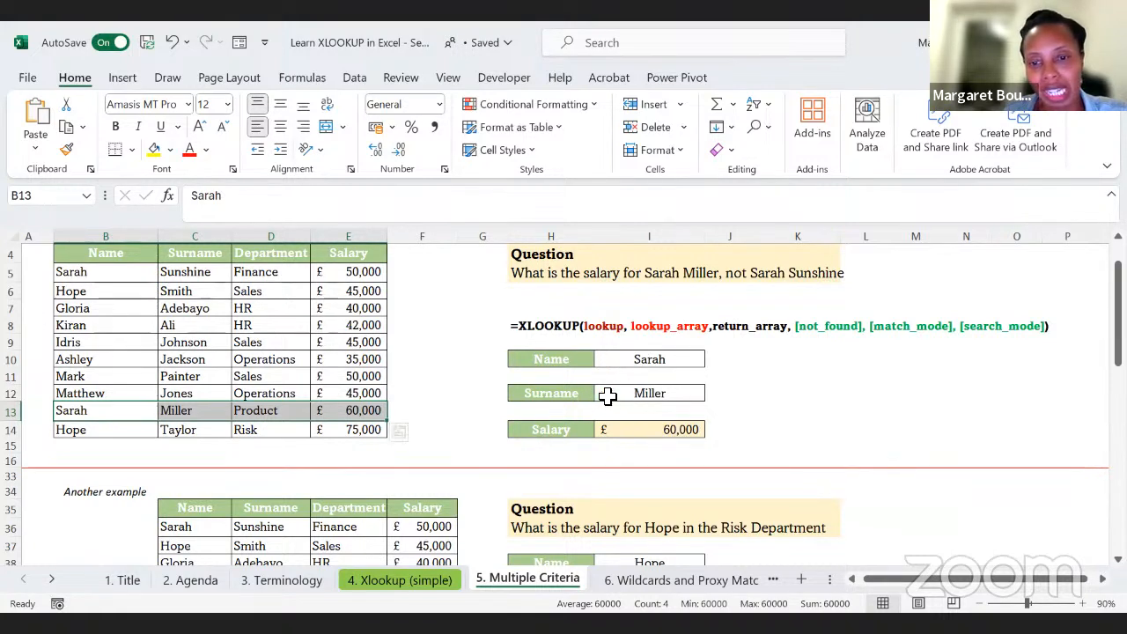
left_click(728, 409)
left_click(677, 429)
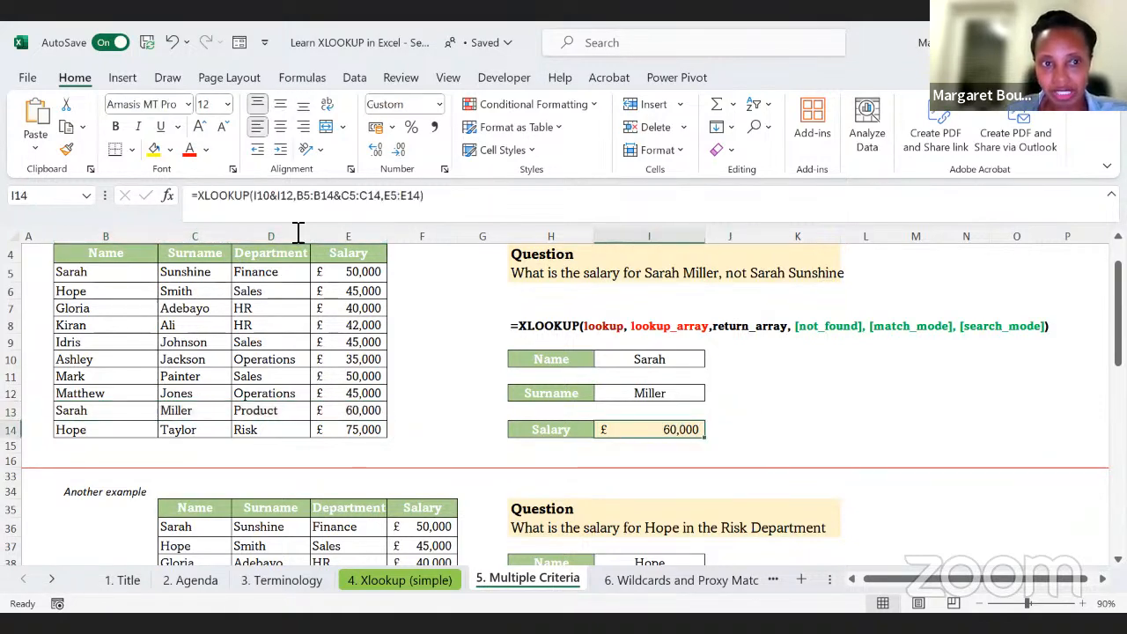
Step: Go to the 2-way fruit table example and examine the Apples row by month and the Fruit and Month criteria
scroll(616, 353, "down", 6)
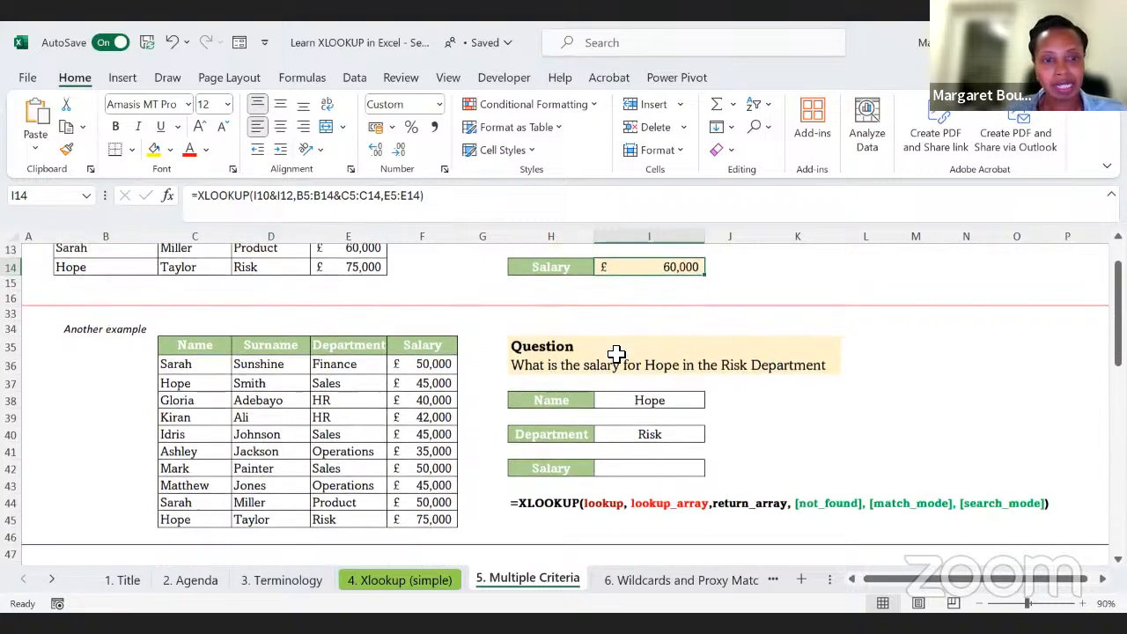
scroll(673, 389, "down", 1)
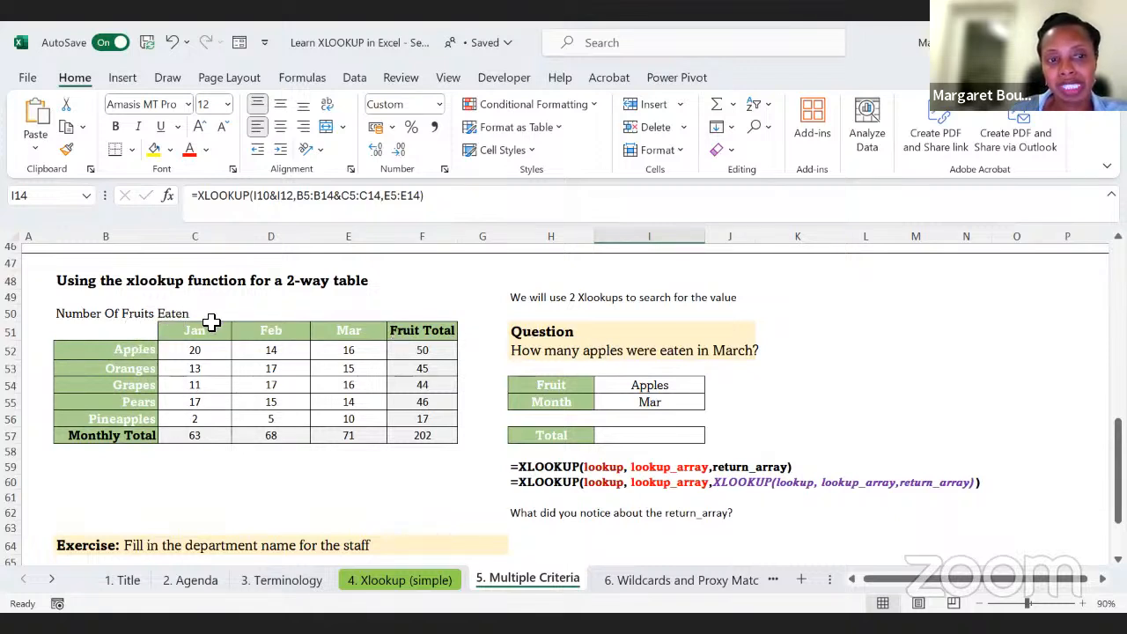
left_click(126, 351)
left_click(186, 352)
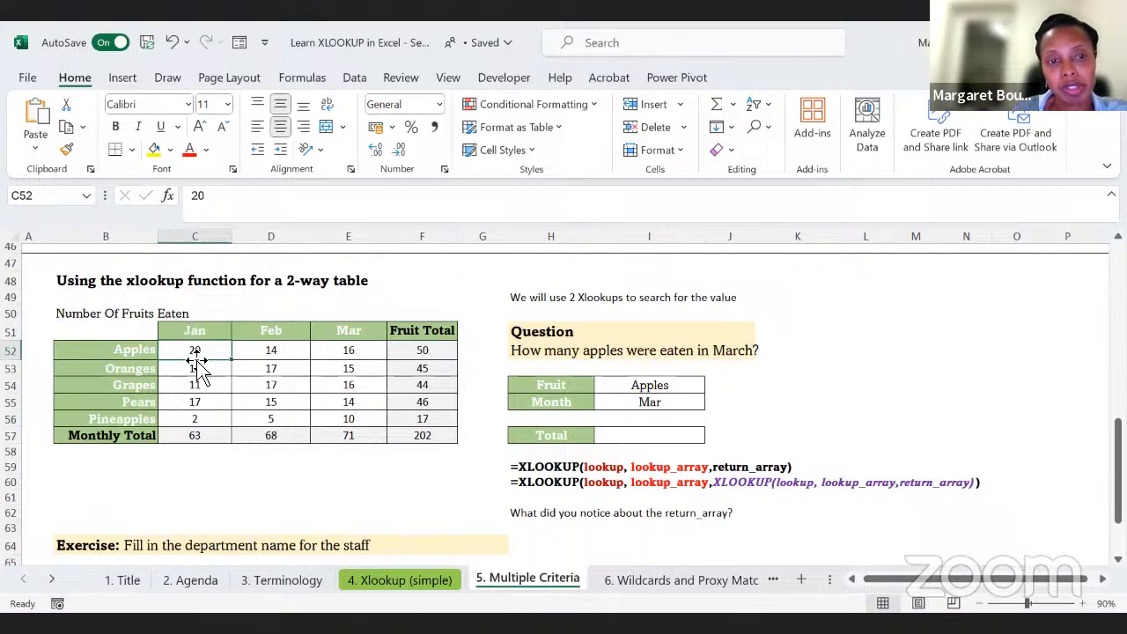
left_click(255, 354)
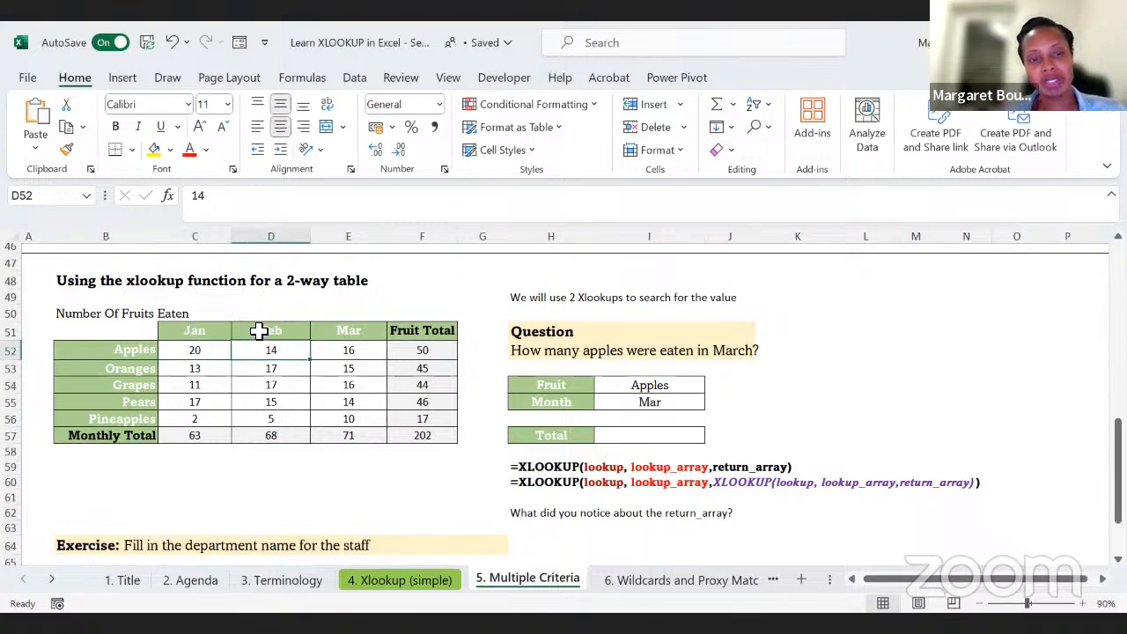
left_click(349, 353)
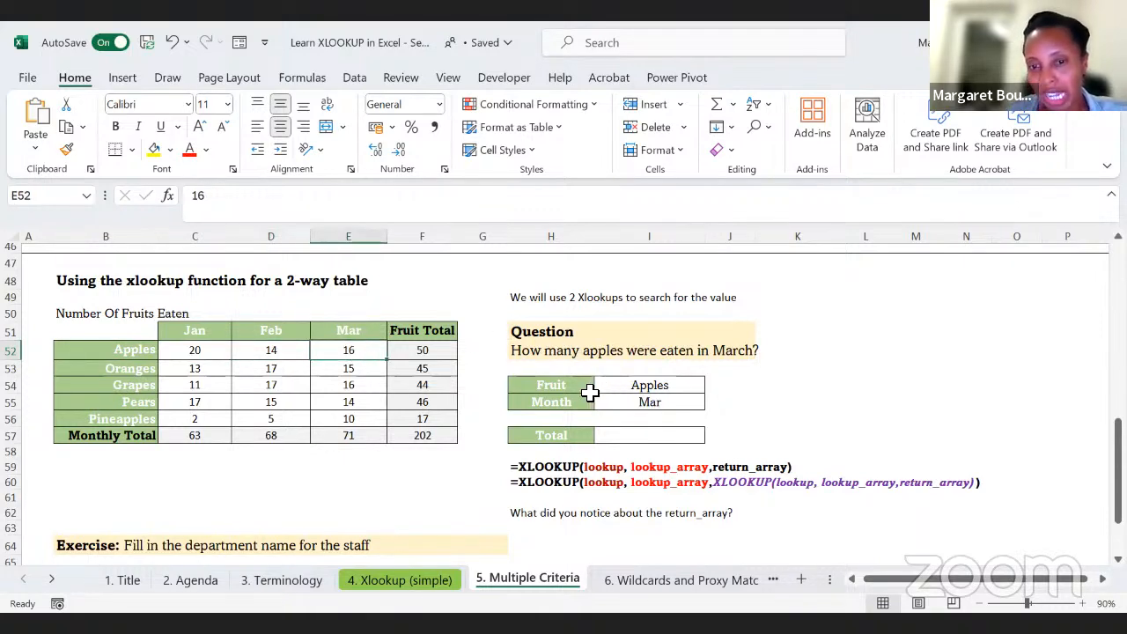
left_click(657, 385)
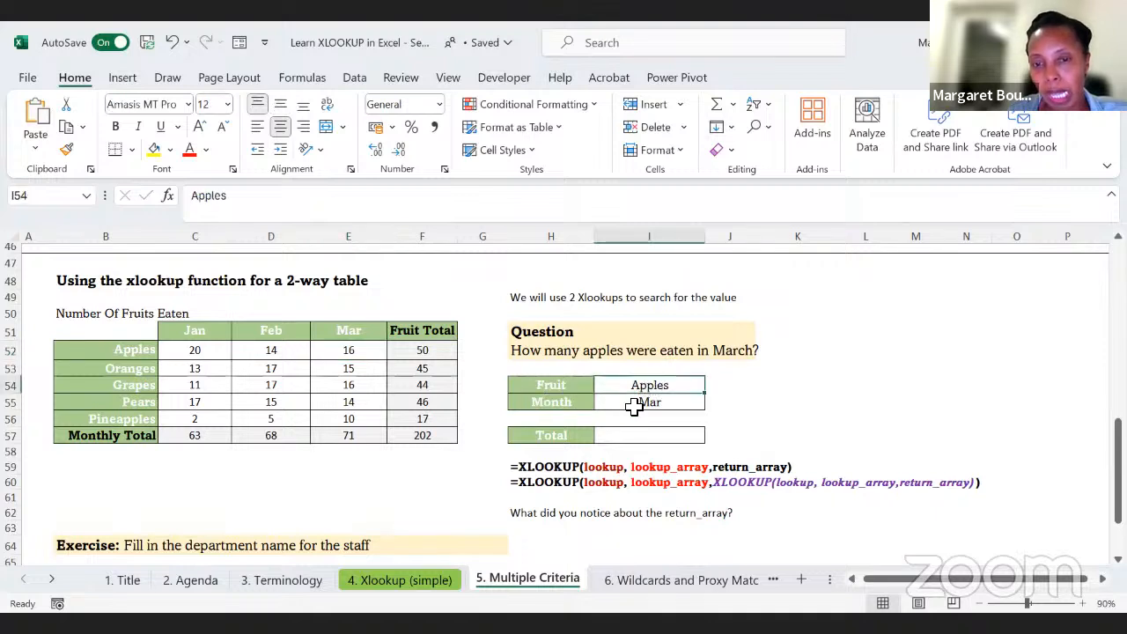
left_click(634, 403)
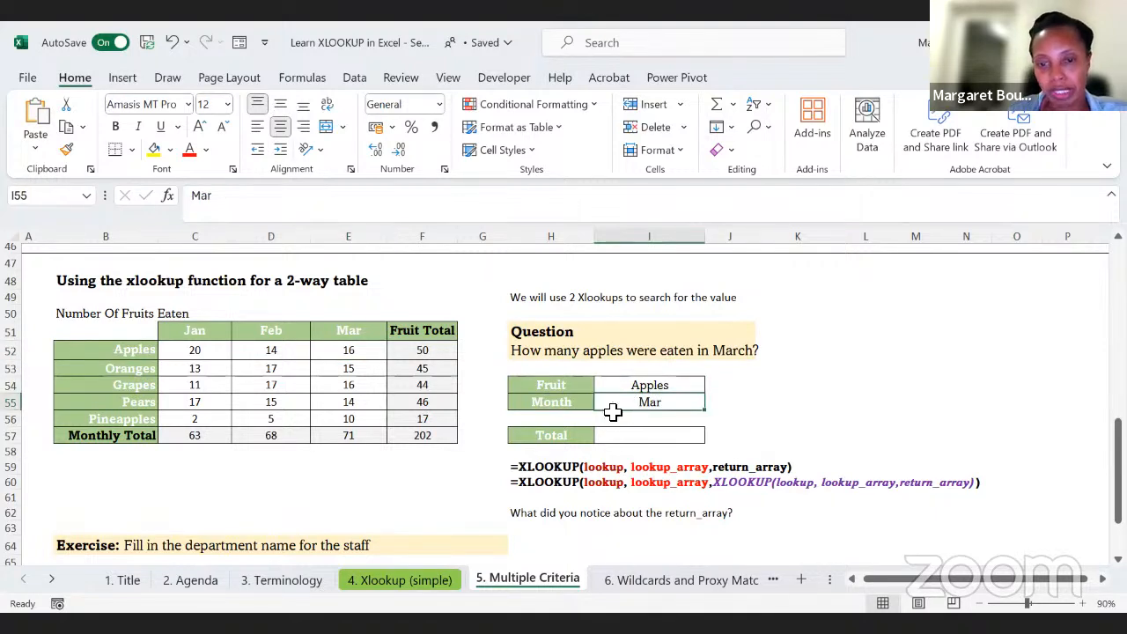
Step: Start an XLOOKUP formula in the Total cell I57 with the fruit criterion I54 as the lookup value
key("Down")
key("Down")
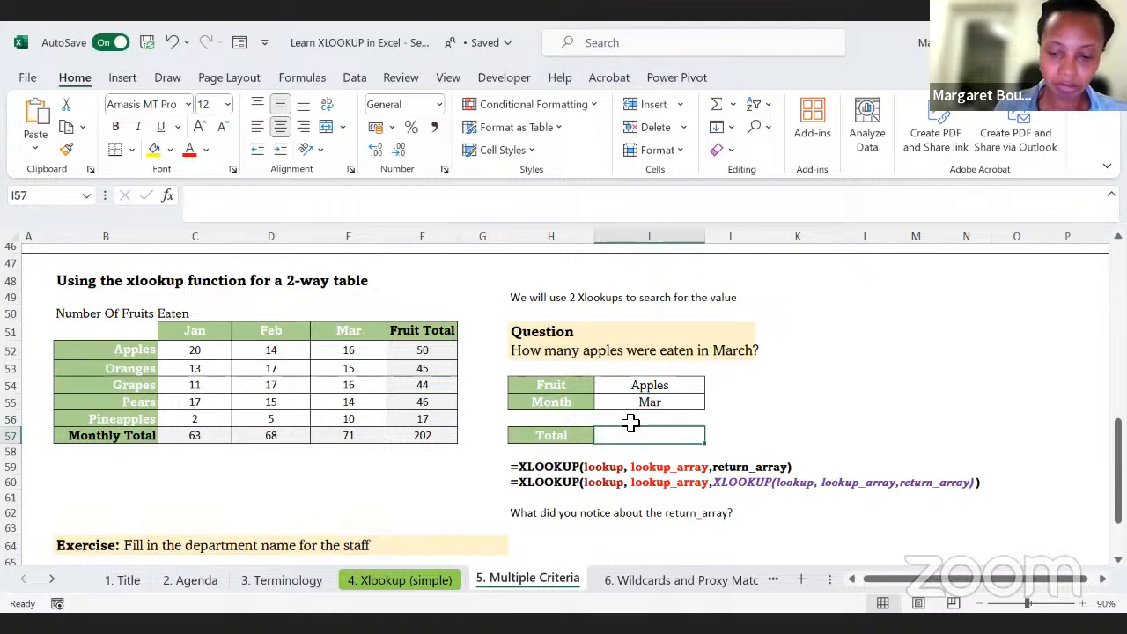
type("=")
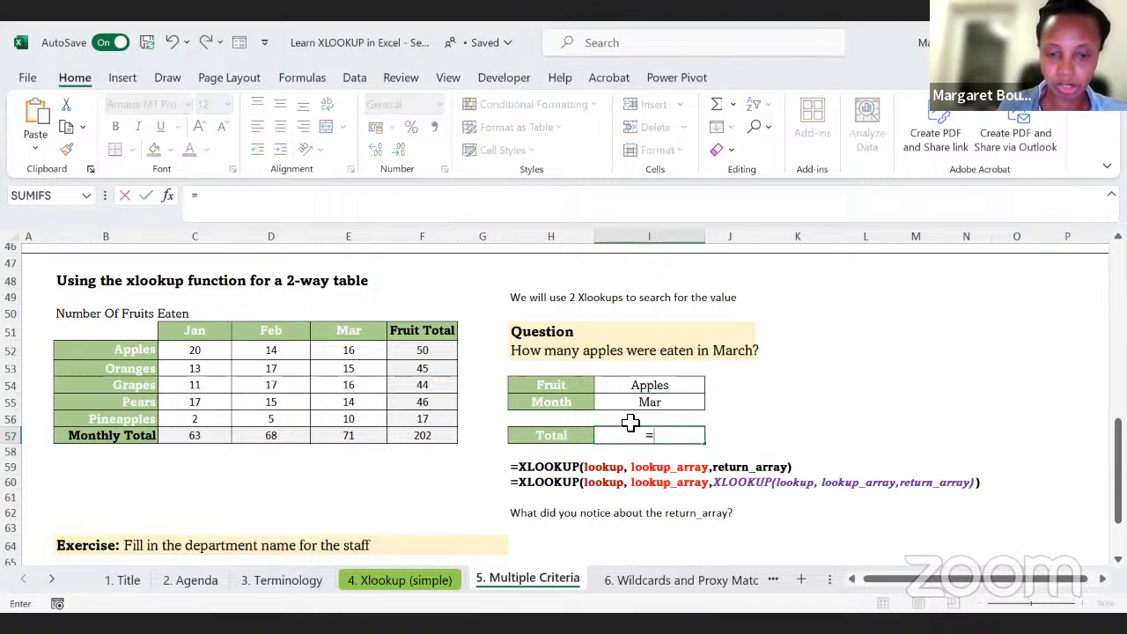
type("xlookup(")
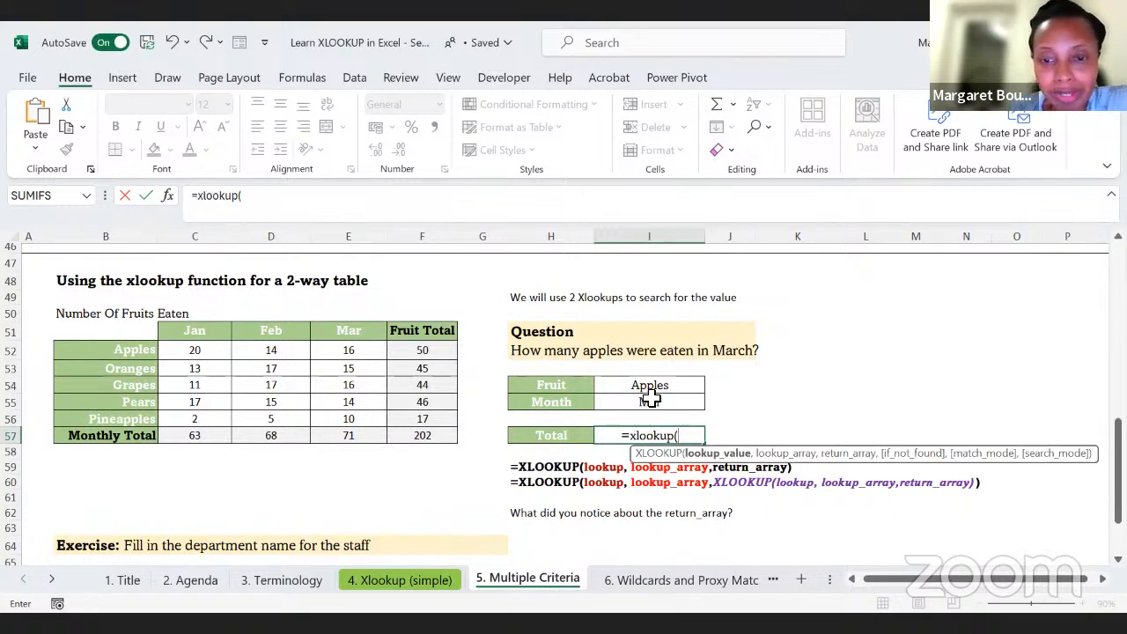
left_click(645, 386)
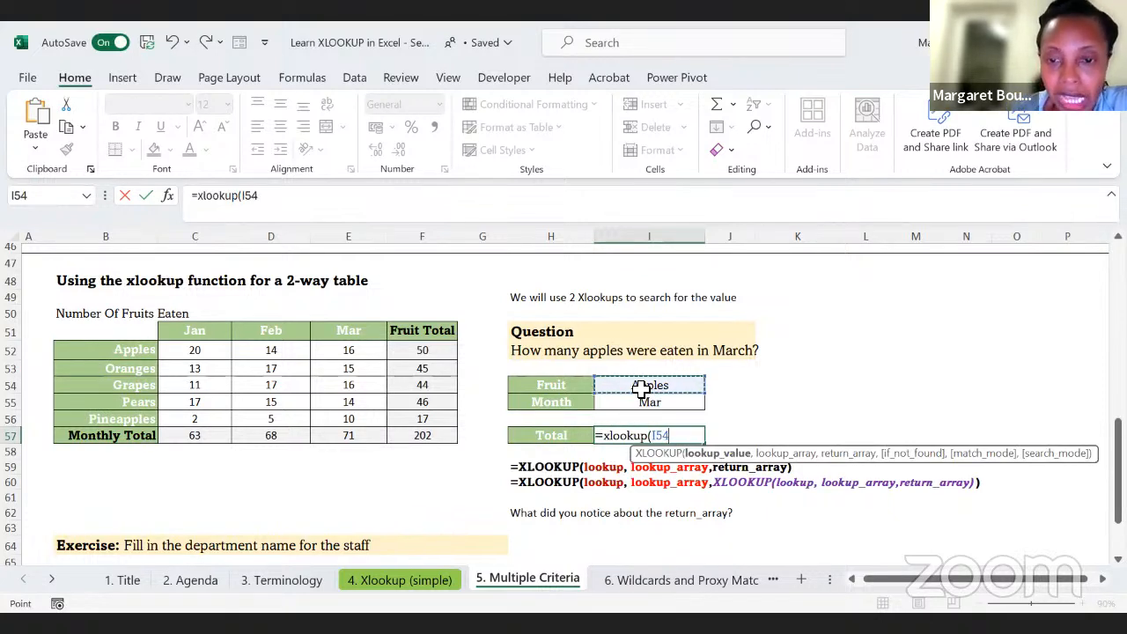
type(",")
Step: Set the I57 formula's lookup array to the fruit names B52:B56 and its return array to C52:E56
left_click_drag(139, 351, 132, 420)
type(",")
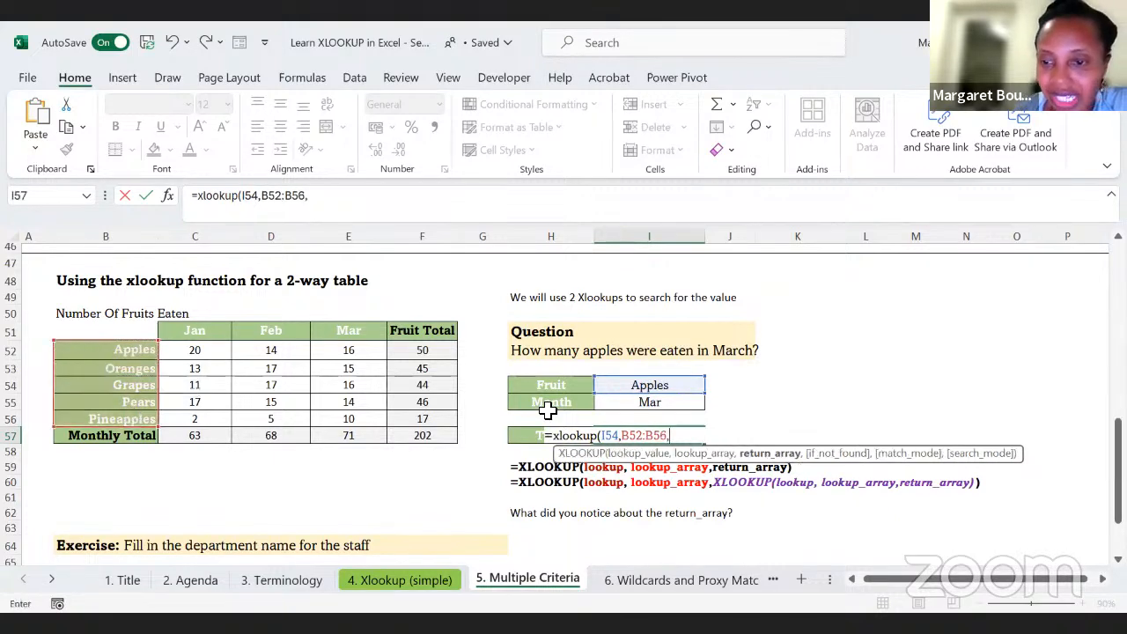
left_click(185, 352)
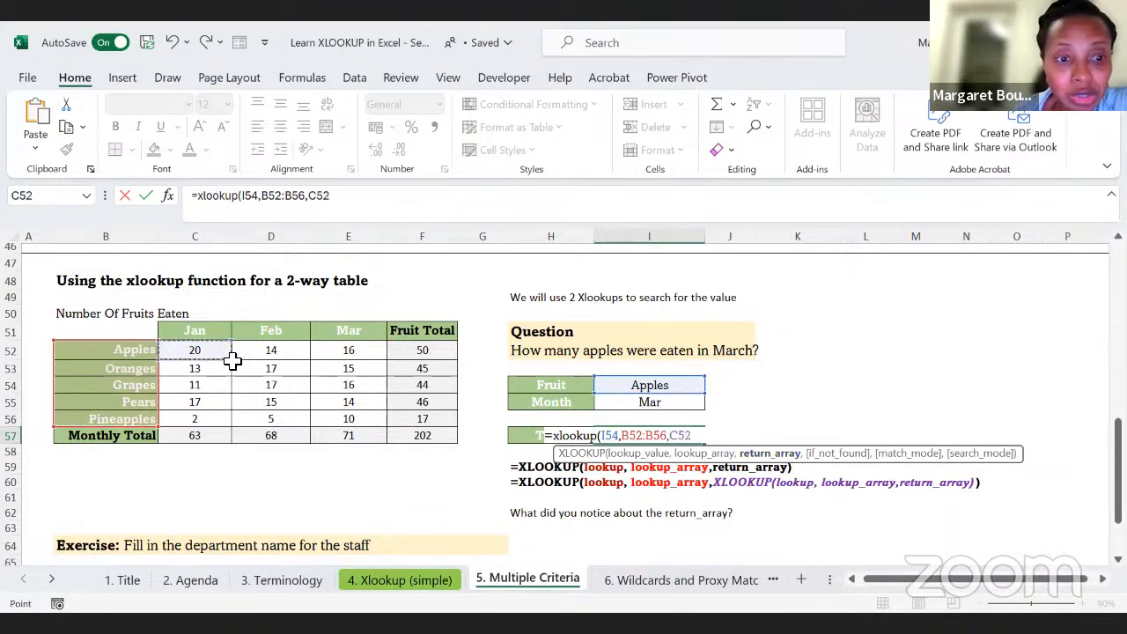
left_click(317, 414, "shift")
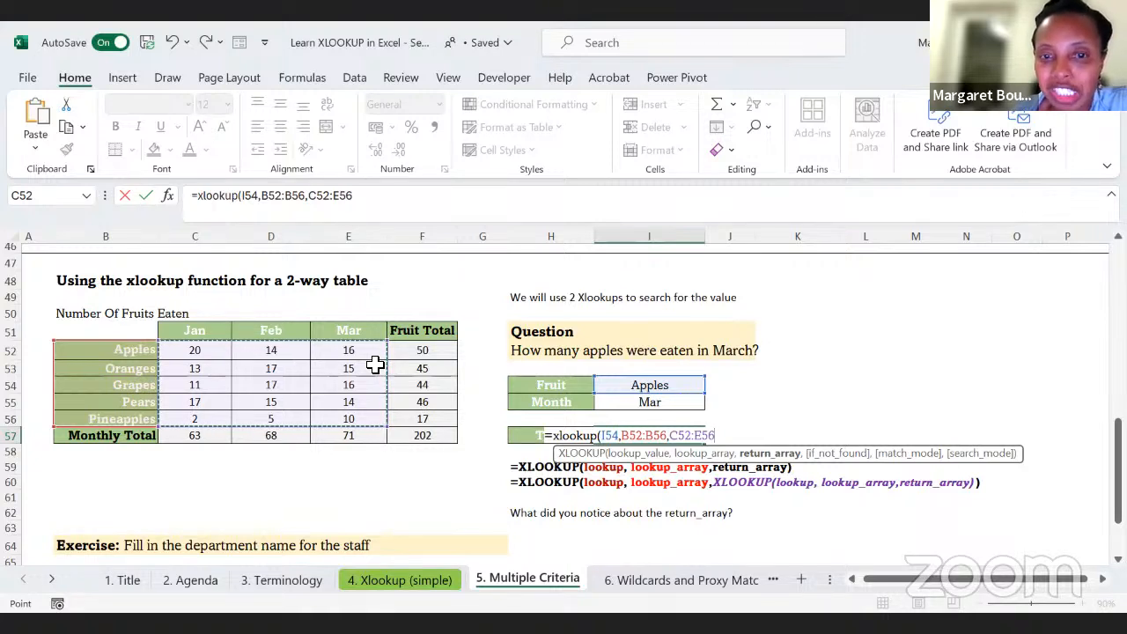
Step: Nest a second XLOOKUP before C52:E56 in the I57 formula, with the month criterion I55 as its lookup value
left_click(314, 201)
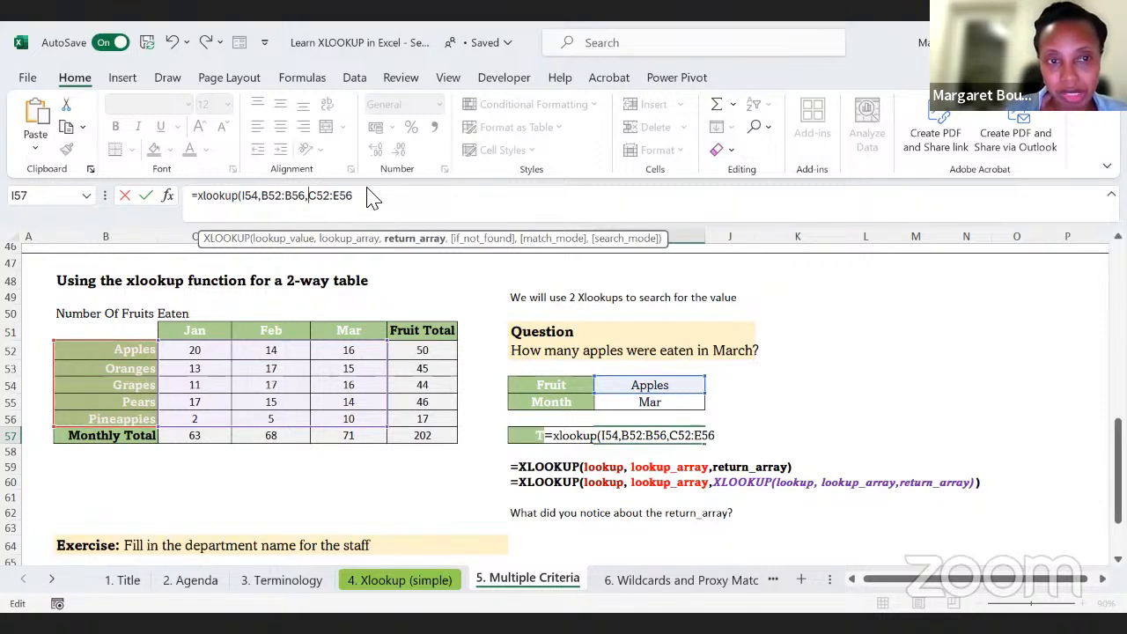
type("xlookup")
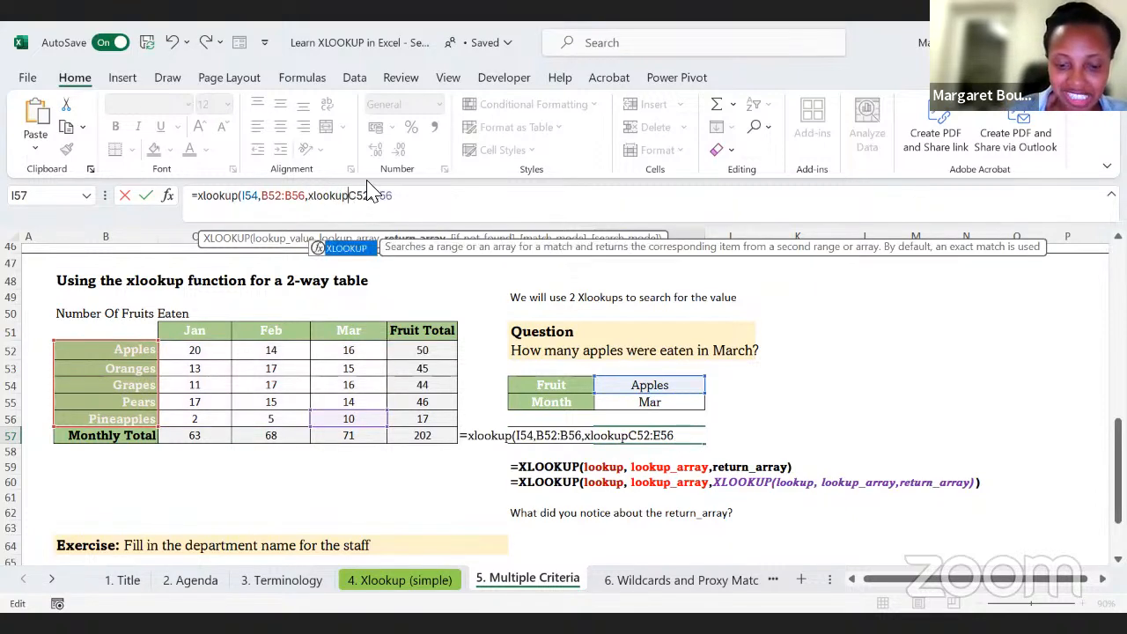
type("(")
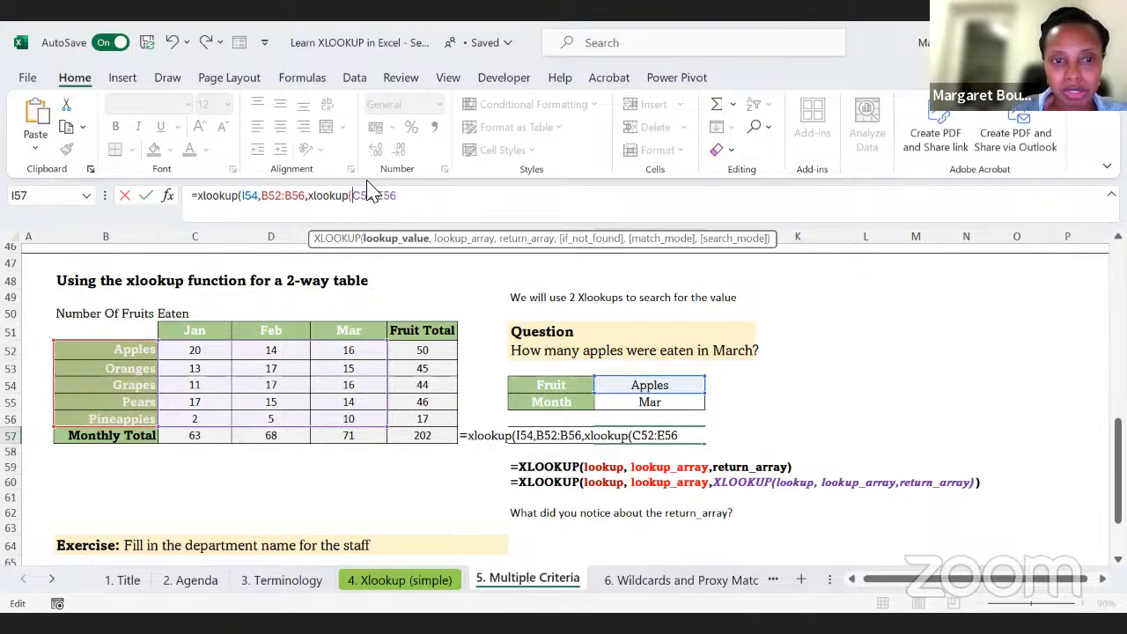
left_click(636, 405)
type(",")
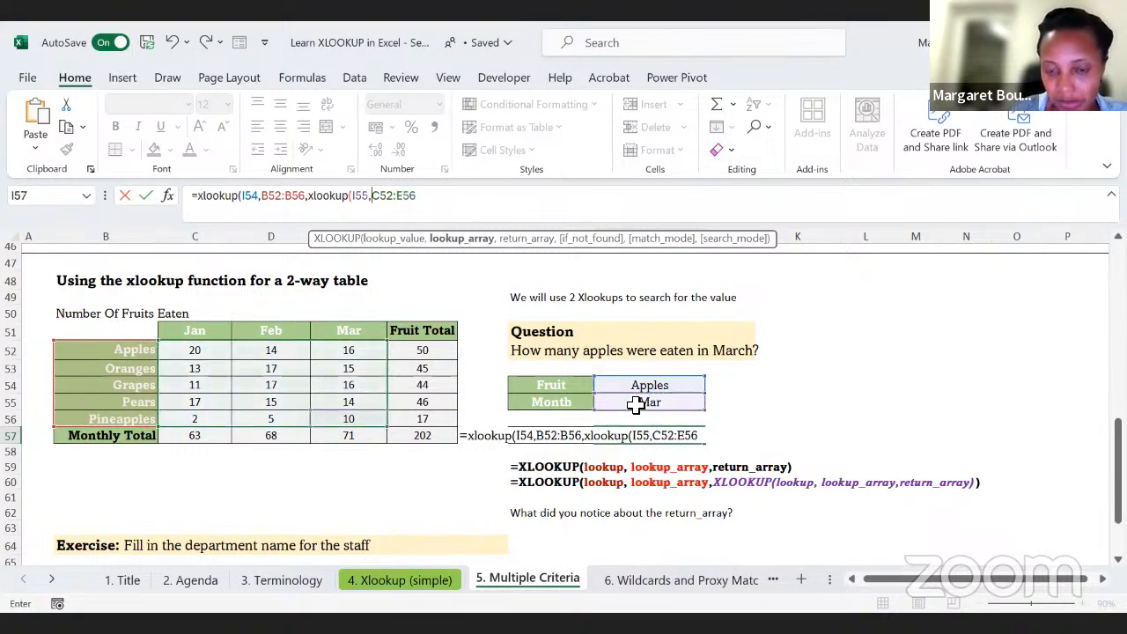
Step: Set the nested XLOOKUP's lookup array to the month headers C51:E51, with C52:E56 as its return array, and enter the formula
left_click(193, 331)
left_click_drag(227, 334, 327, 332)
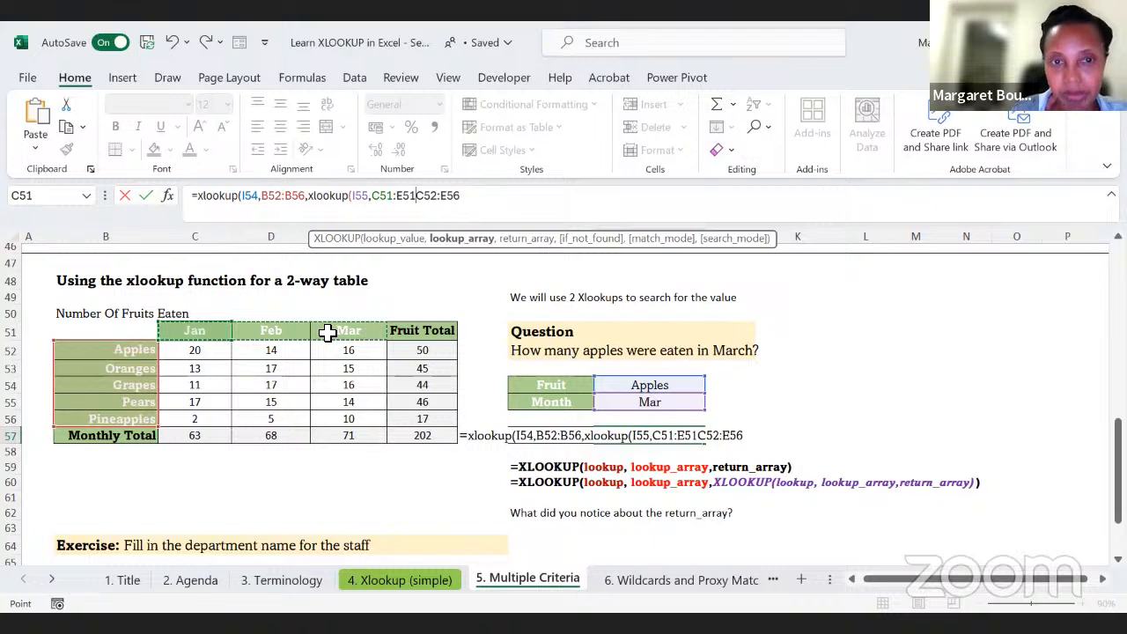
type(",")
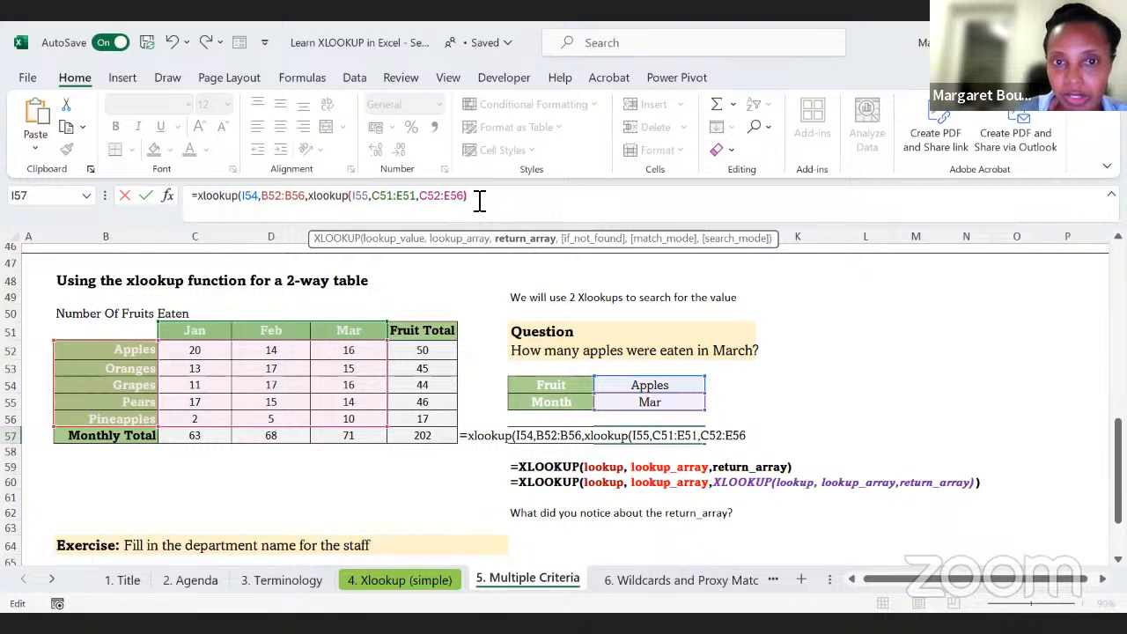
key("Return")
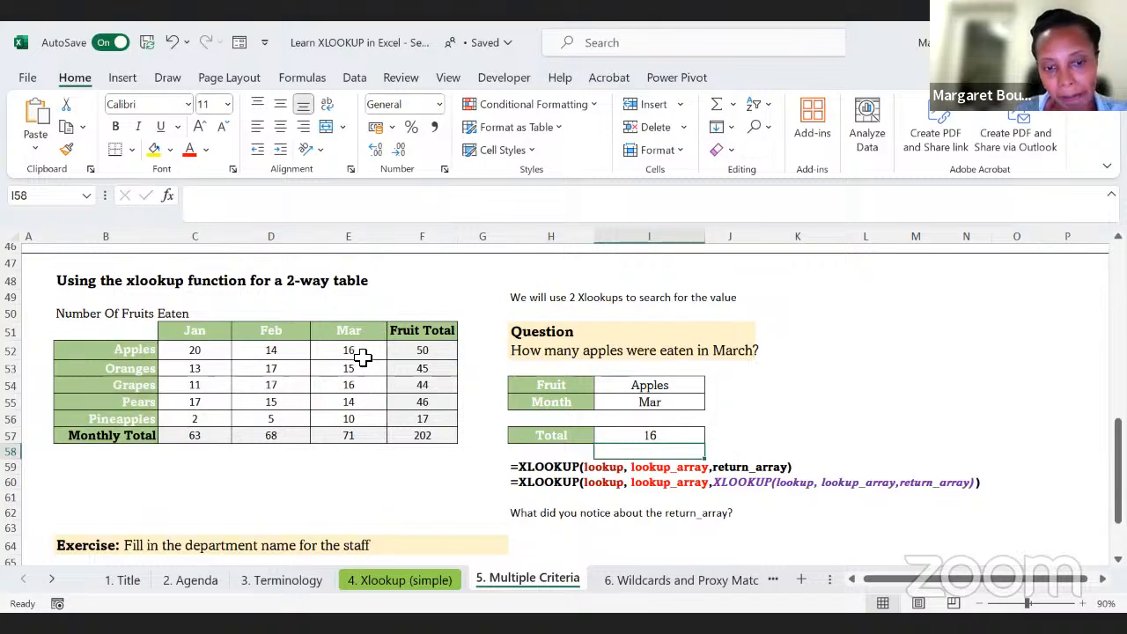
Step: Clear the existing Fruits Eaten answers in D67:D69 of the exercise table below the two-way table example
scroll(529, 385, "down", 1)
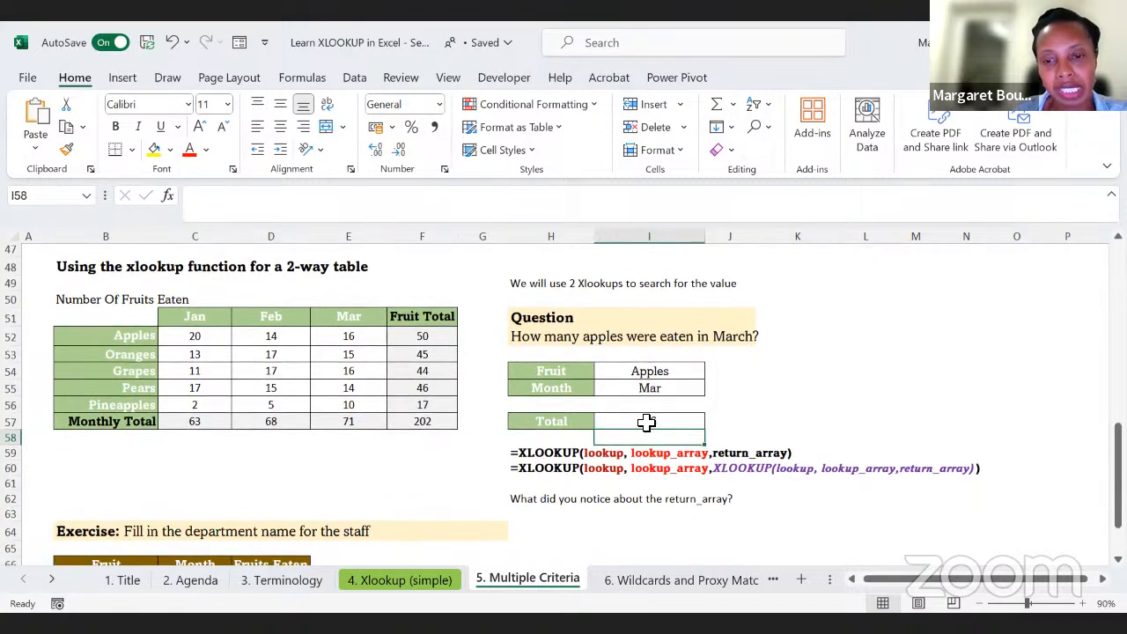
left_click(646, 422)
scroll(647, 423, "down", 2)
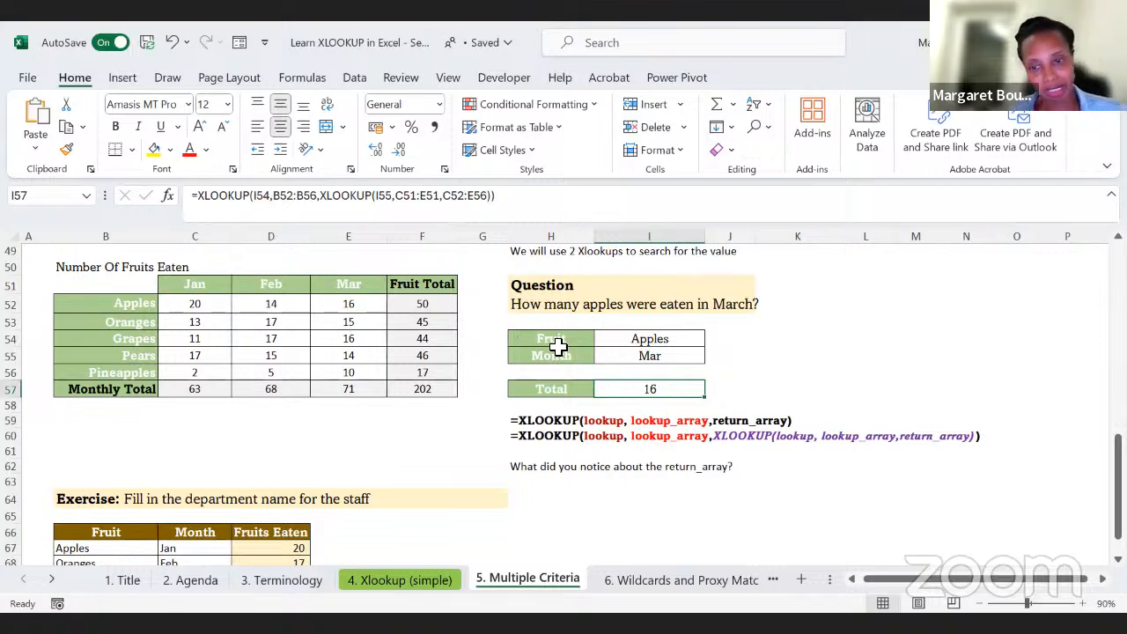
scroll(558, 346, "down", 2)
scroll(559, 346, "down", 1)
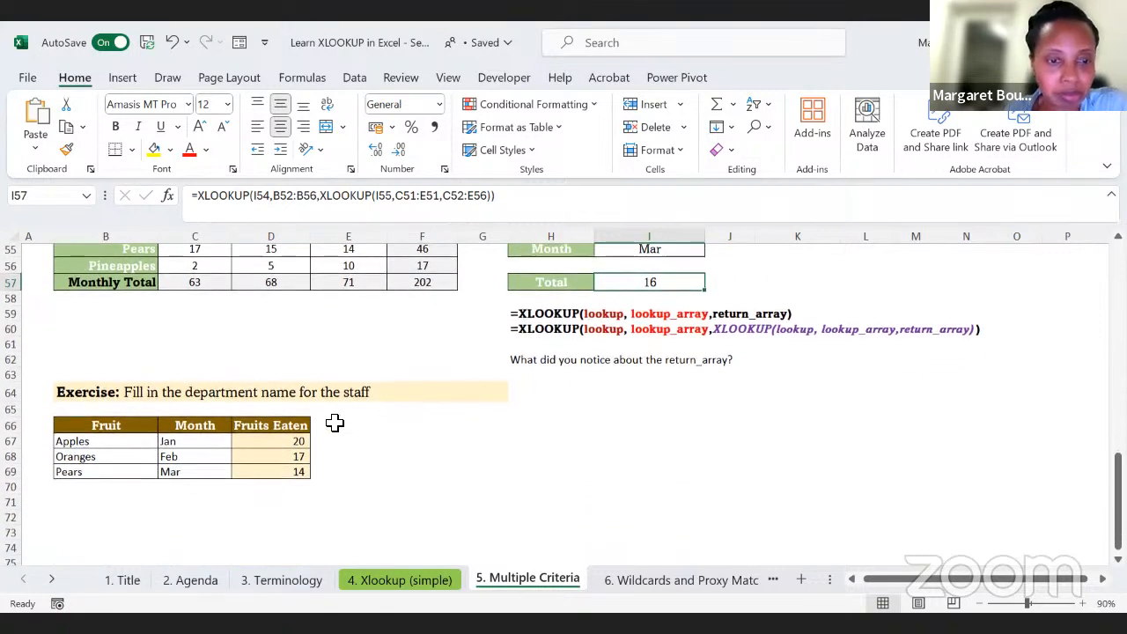
key("shift+Down")
key("shift+Down")
key("Delete")
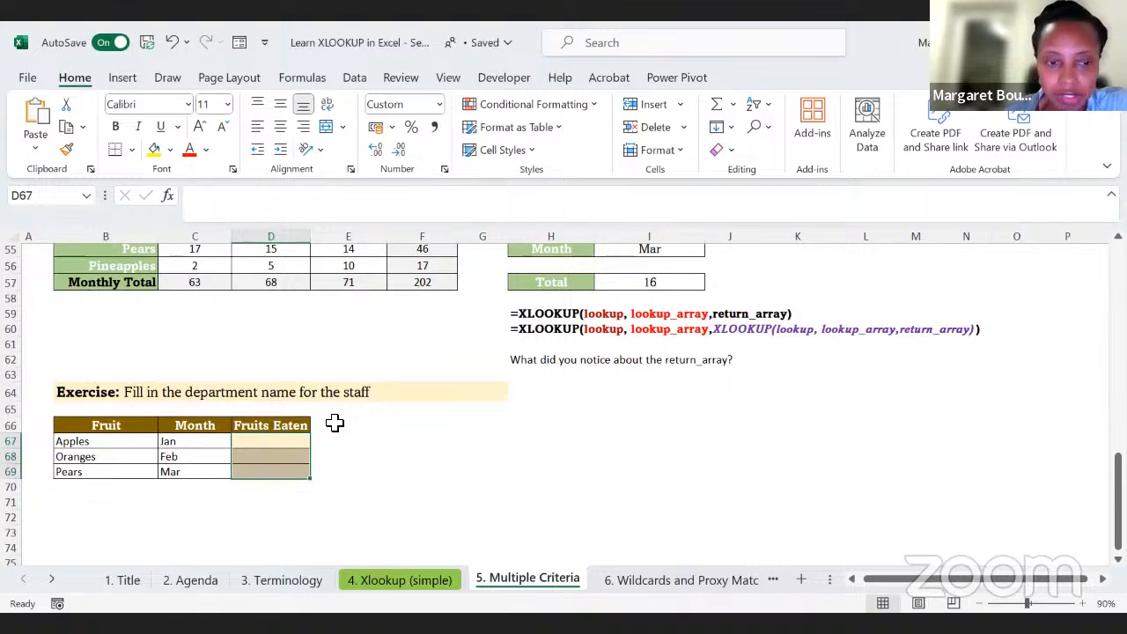
Step: Start an XLOOKUP formula in the Fruits Eaten cell D67 with the fruit in B67 as the lookup value
scroll(335, 422, "up", 2)
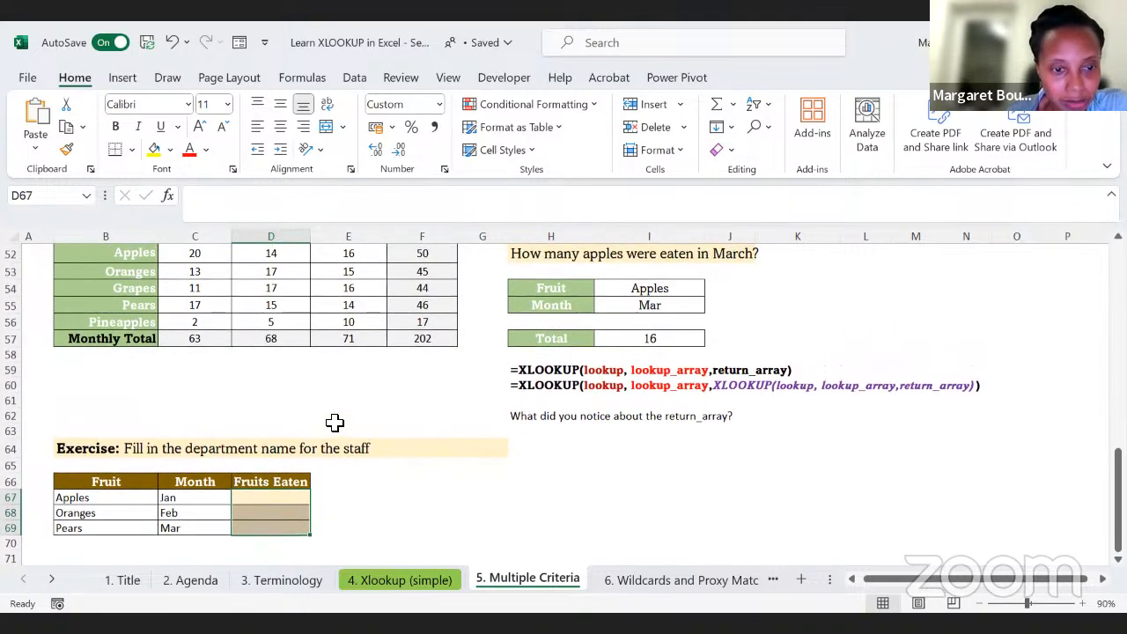
scroll(370, 500, "up", 1)
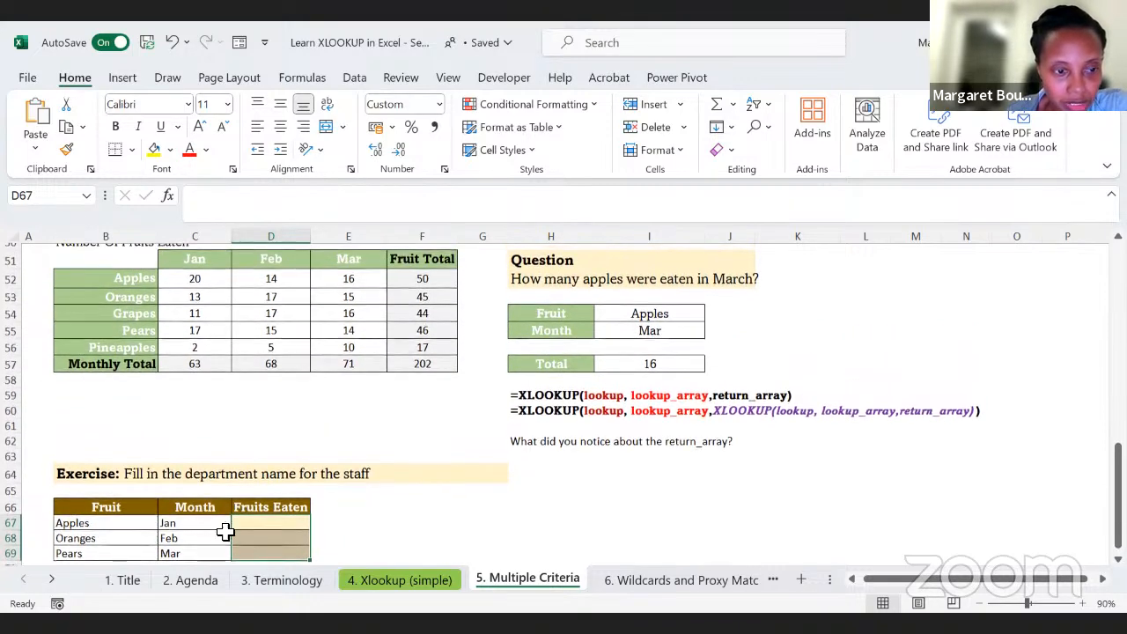
left_click(99, 523)
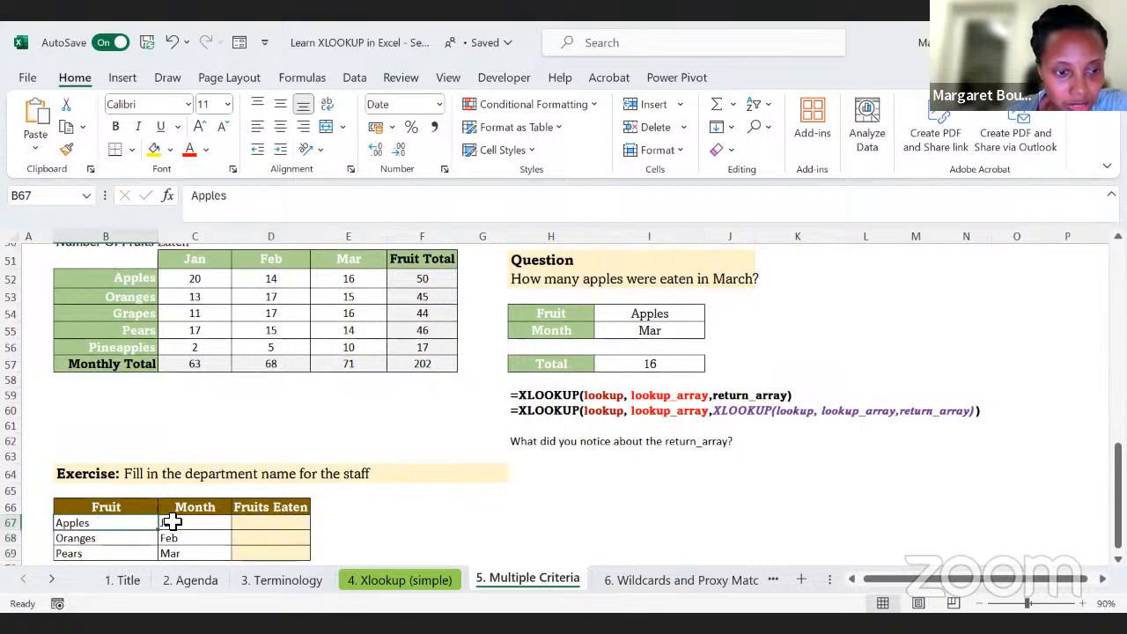
left_click(201, 281)
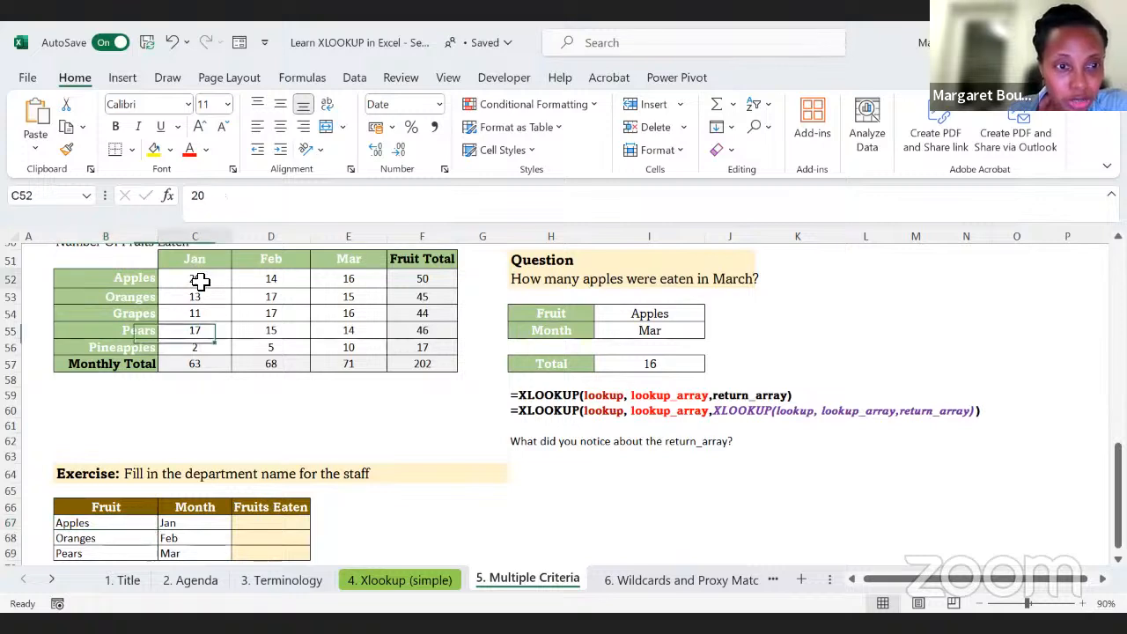
left_click(258, 522)
type("=")
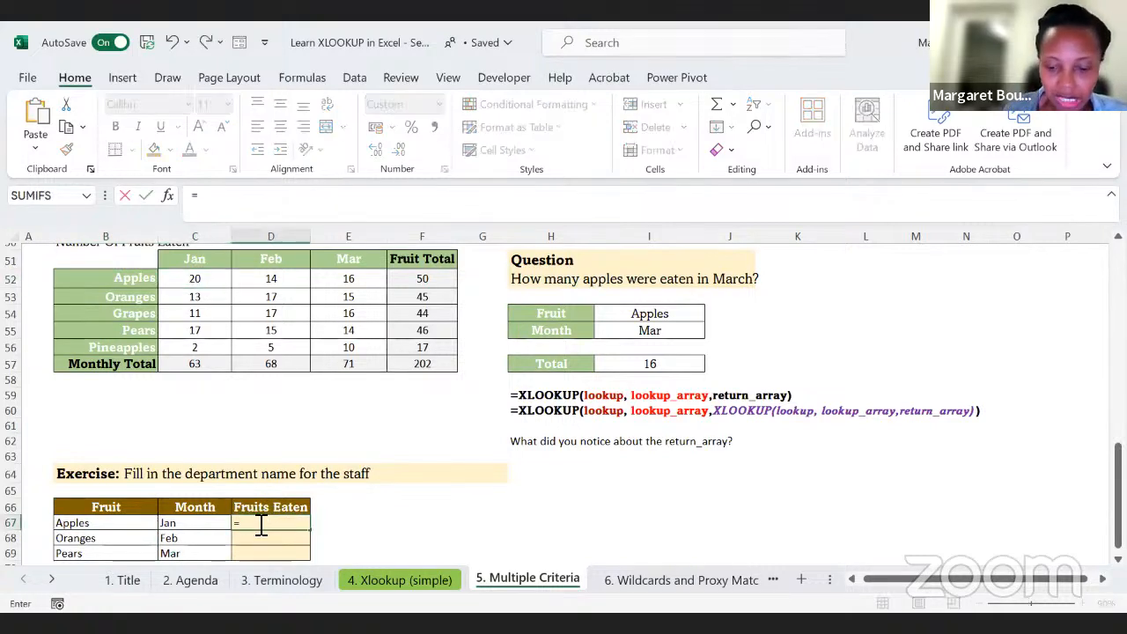
type("xlookup")
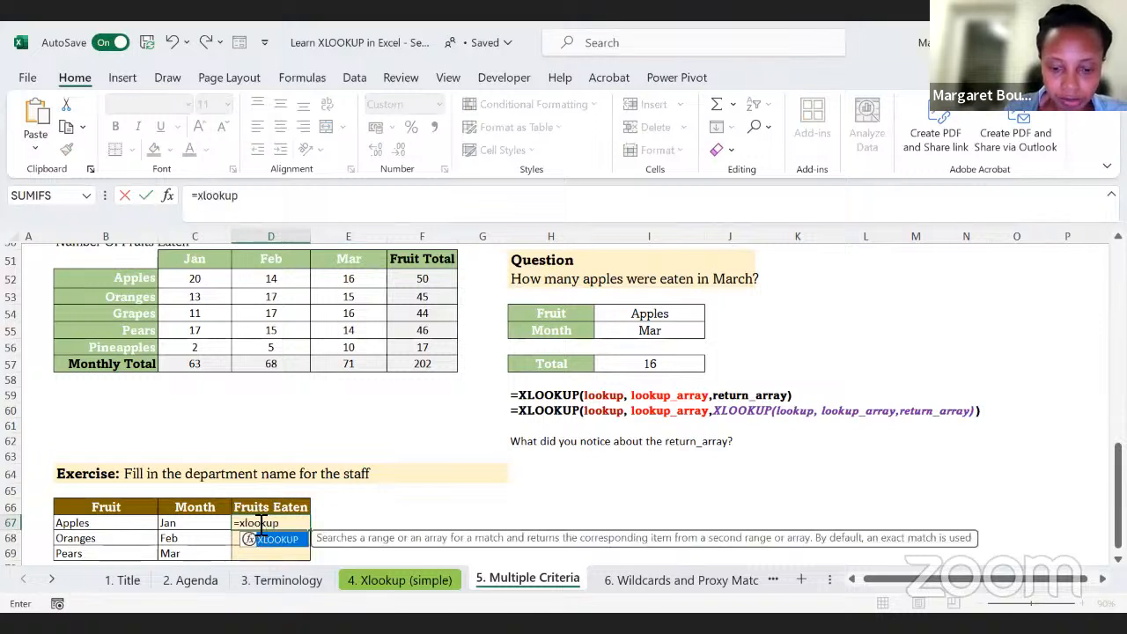
type("(")
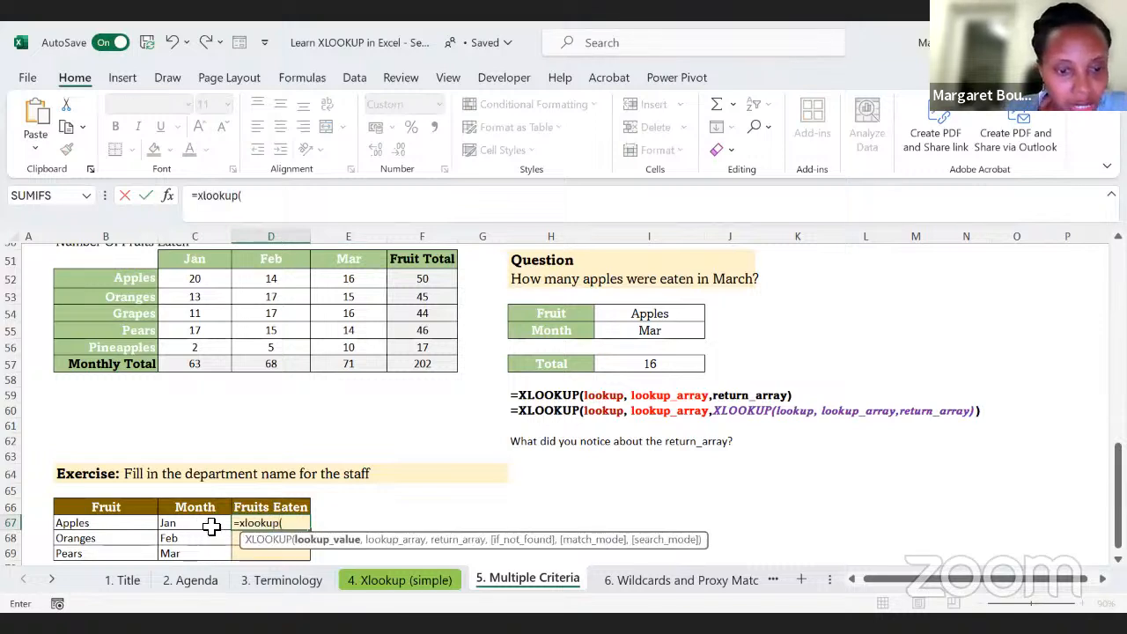
left_click(91, 523)
type(",")
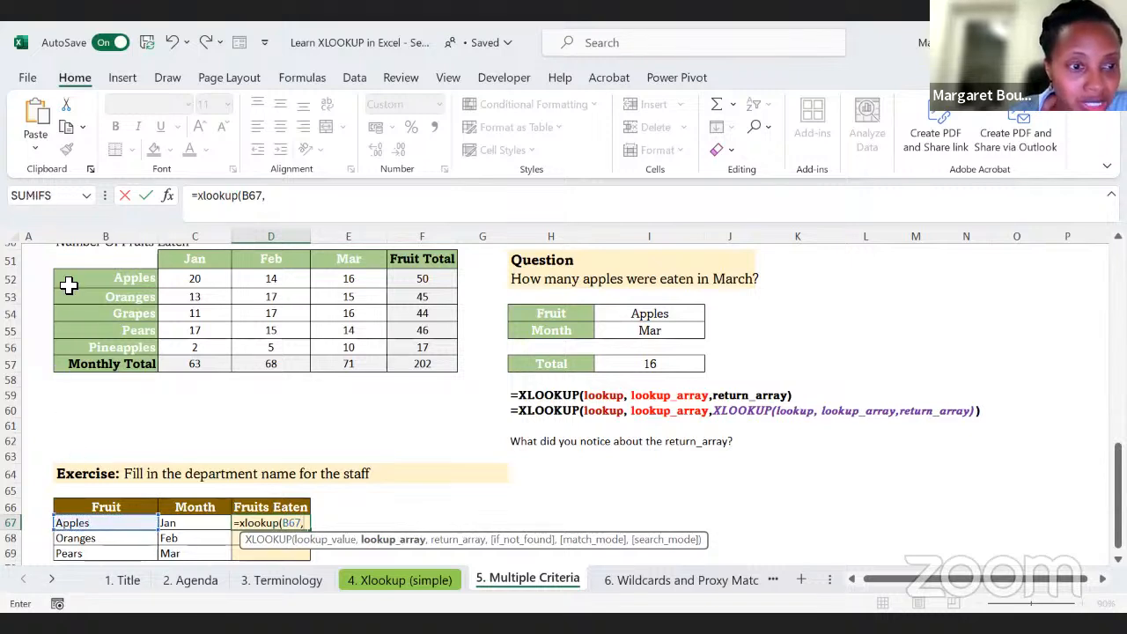
Step: Set the D67 formula's lookup array to the fruit names B52:B56 and its return array to C52:E56
left_click_drag(92, 278, 85, 347)
type(",")
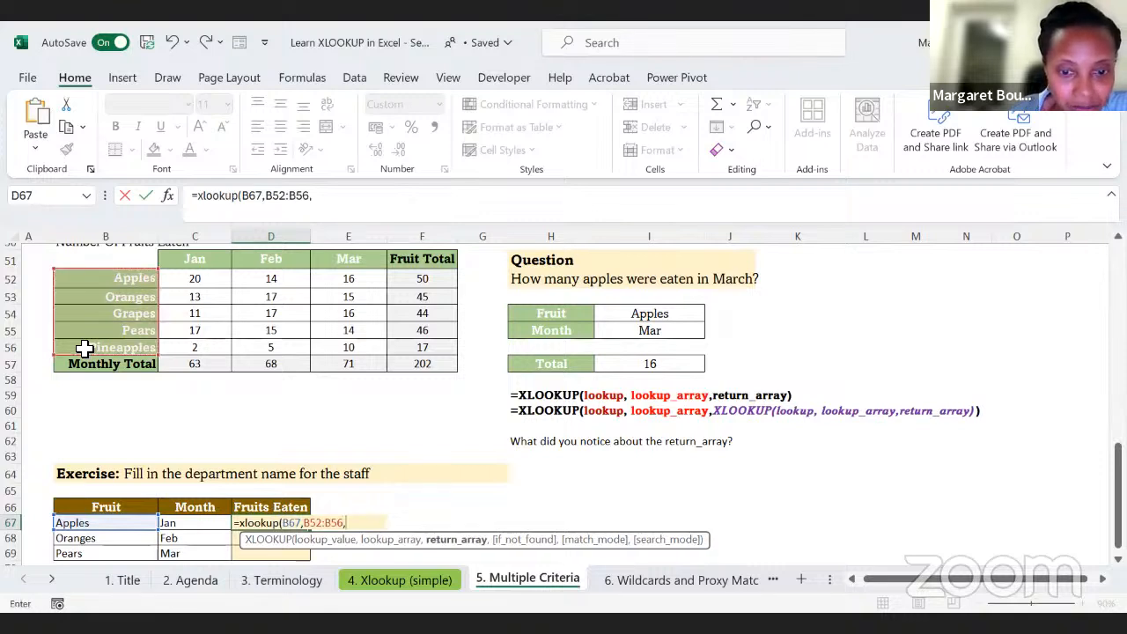
left_click(190, 279)
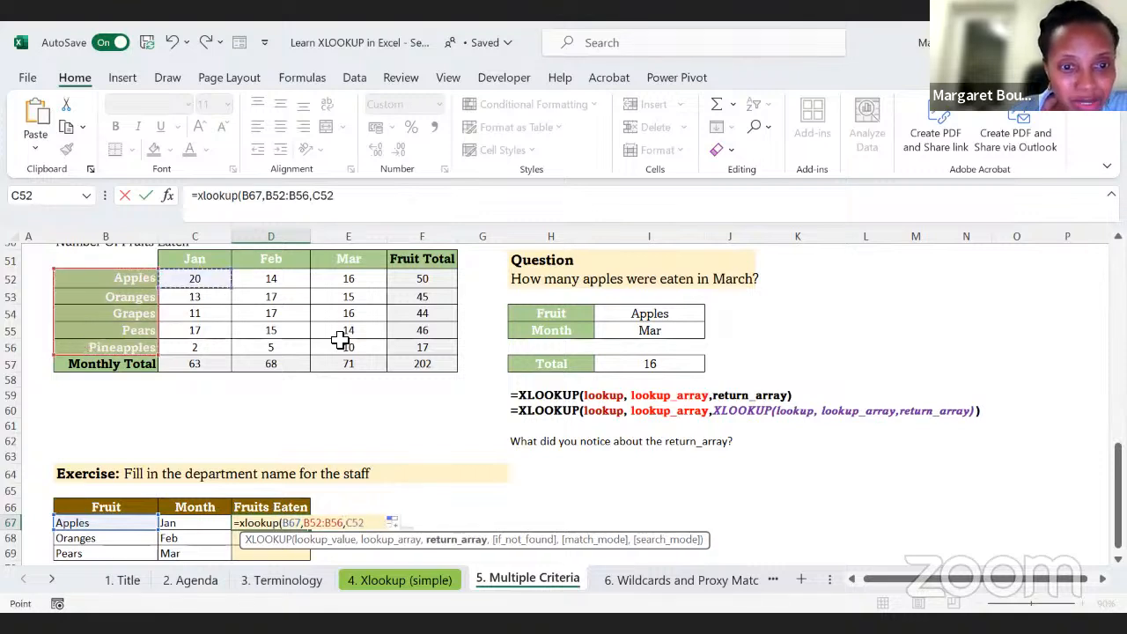
left_click_drag(340, 340, 341, 345)
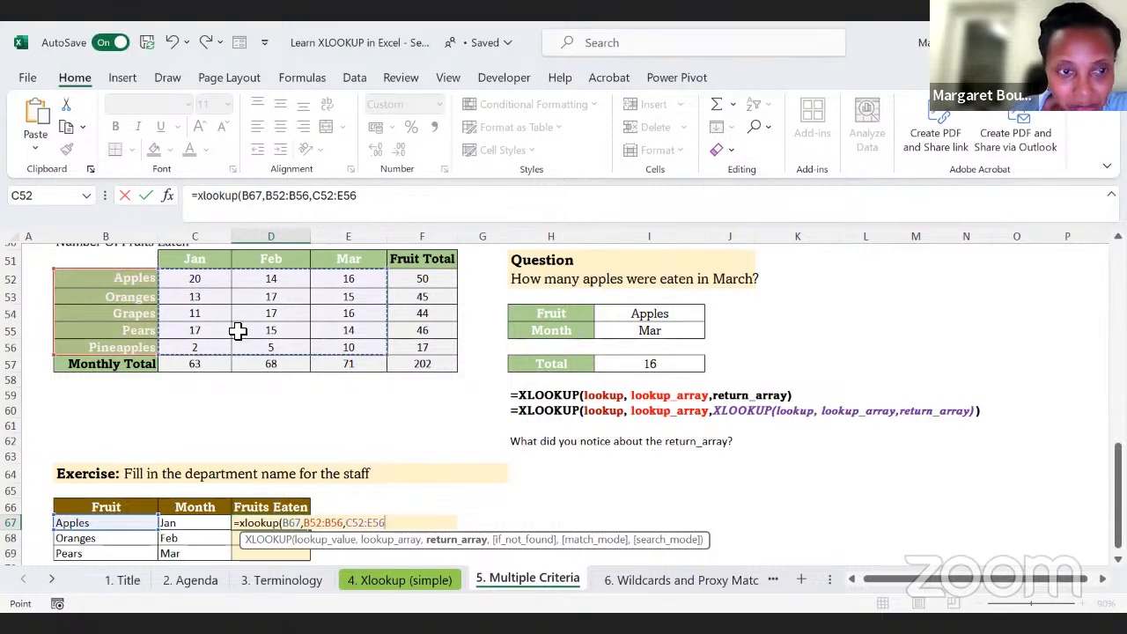
Step: Nest a second XLOOKUP before C52:E56 in the D67 formula, with the month in C67 as its lookup value
left_click(318, 199)
type("xlook")
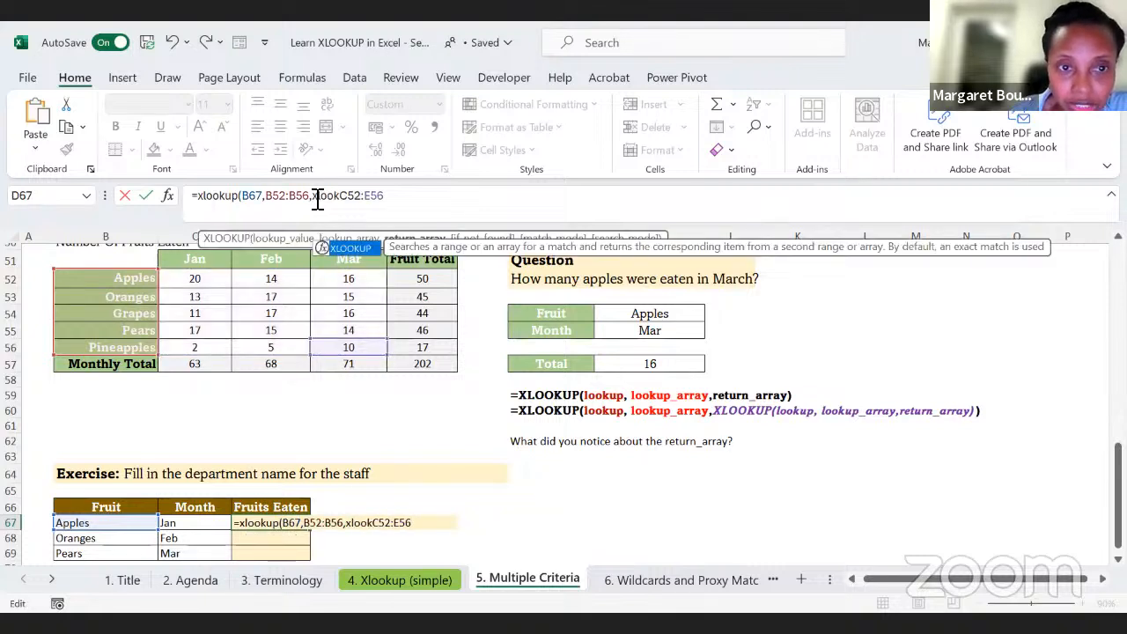
type("up")
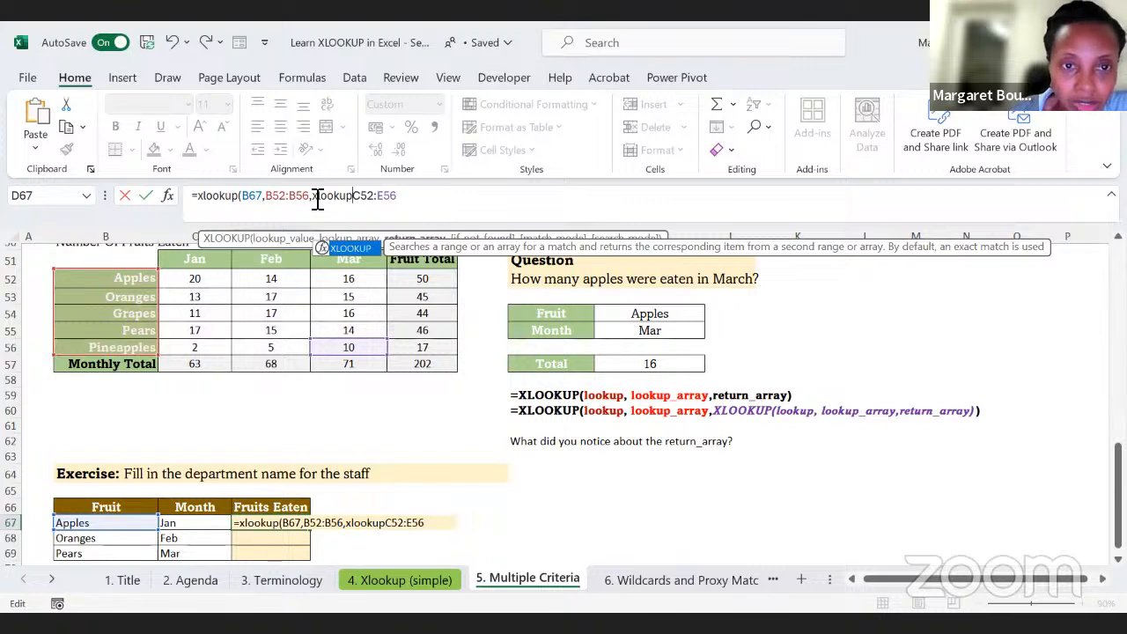
type("(")
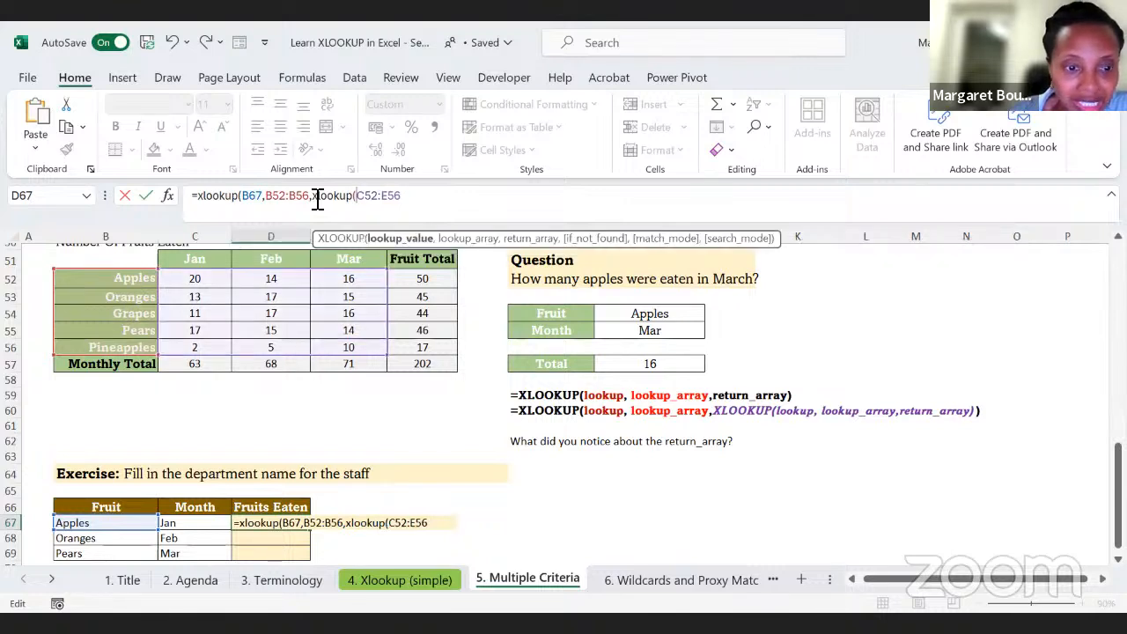
left_click(177, 524)
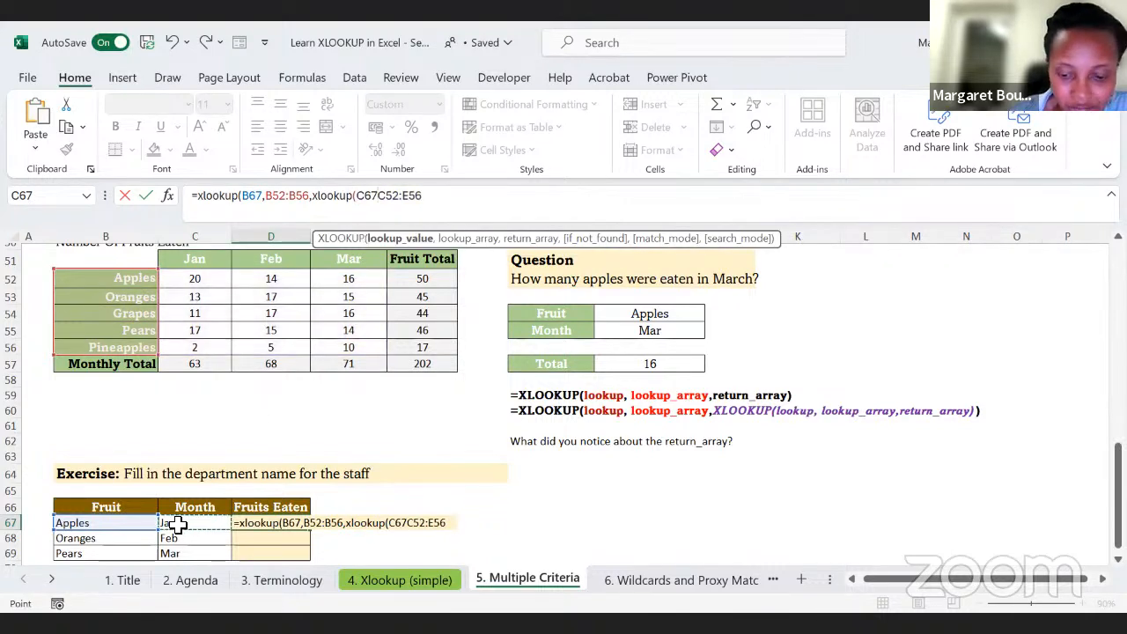
type(",")
Step: Complete D67's nested XLOOKUP with the month headers C51:E51 as lookup array and C52:E56 as return array, and enter the formula
left_click_drag(197, 261, 331, 259)
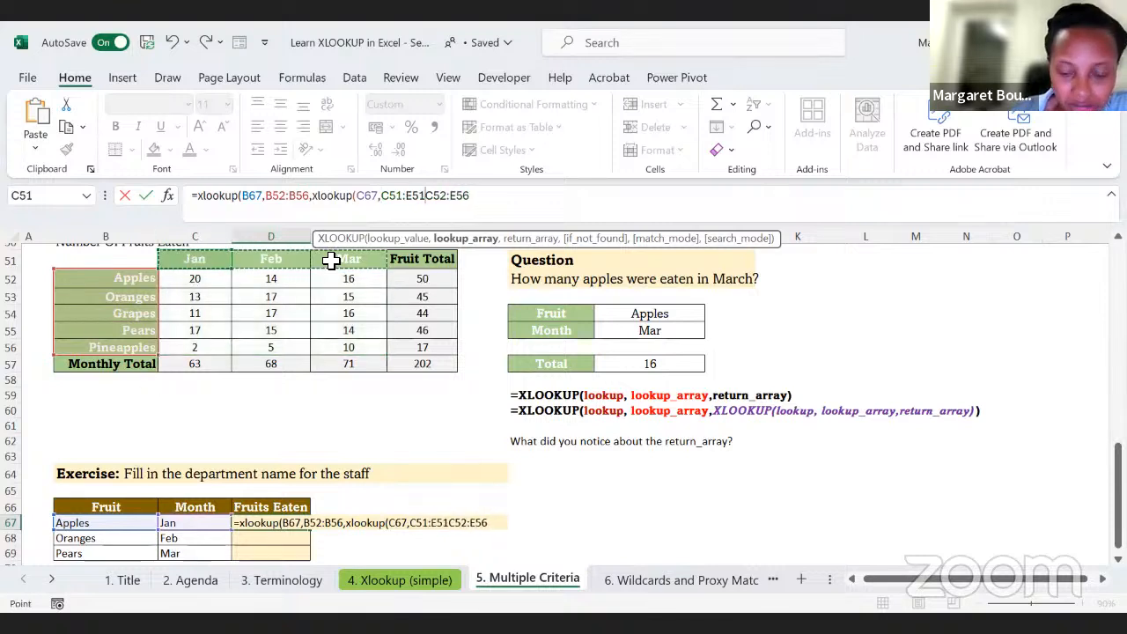
type(",")
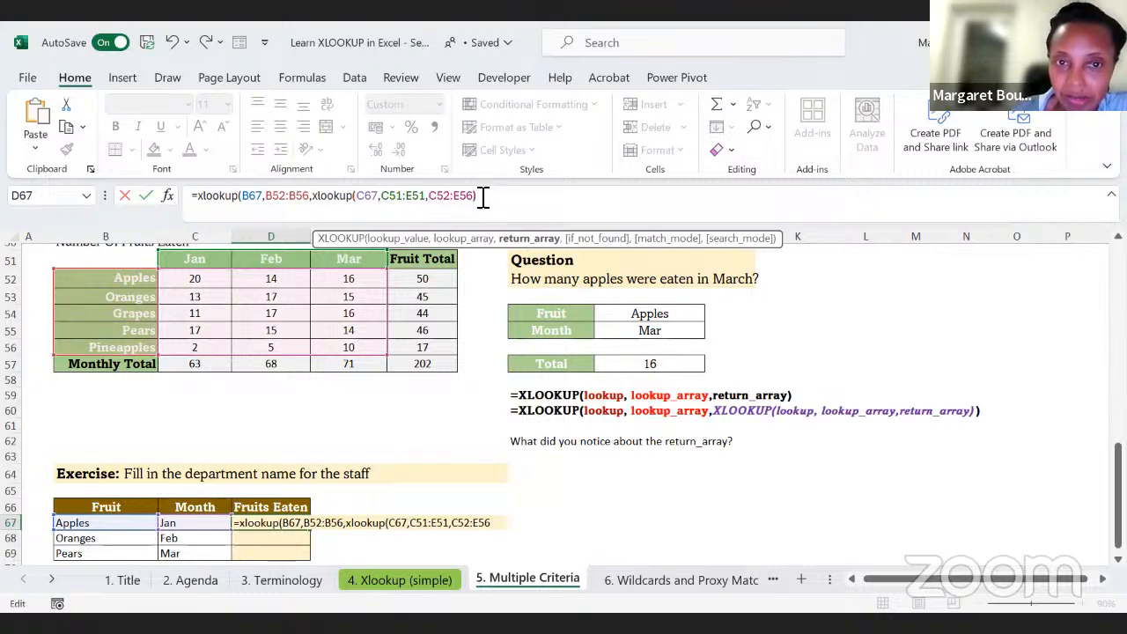
key("Return")
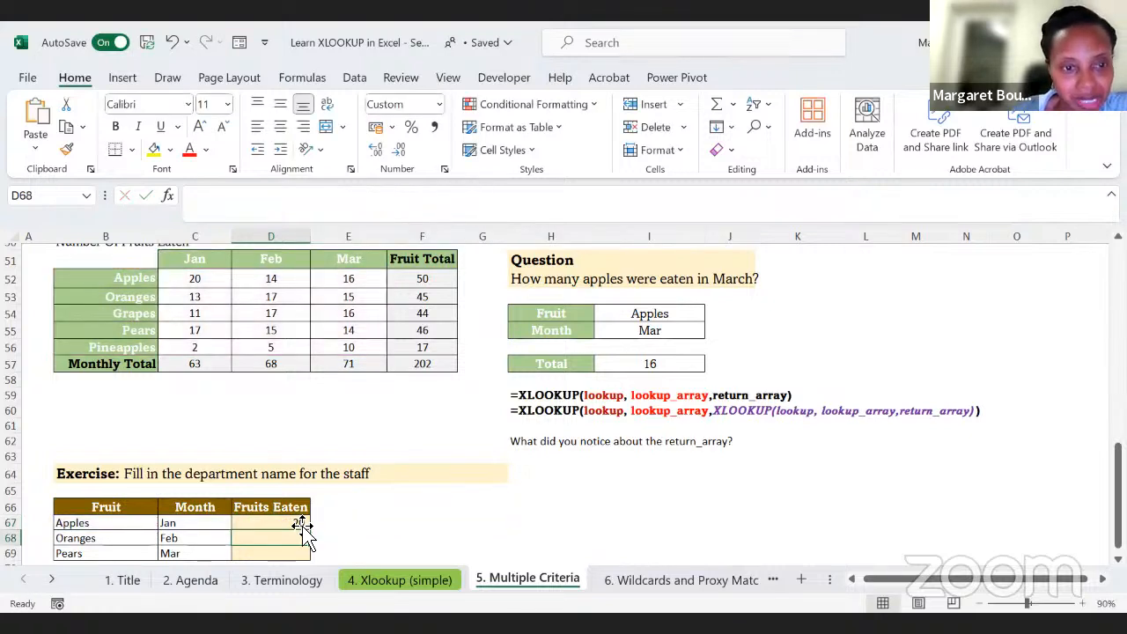
Step: Open the "6. Wildcards and Proxy Match" sheet and clear the student grades in D14:D17 of the approximate match exercise
scroll(451, 500, "down", 1)
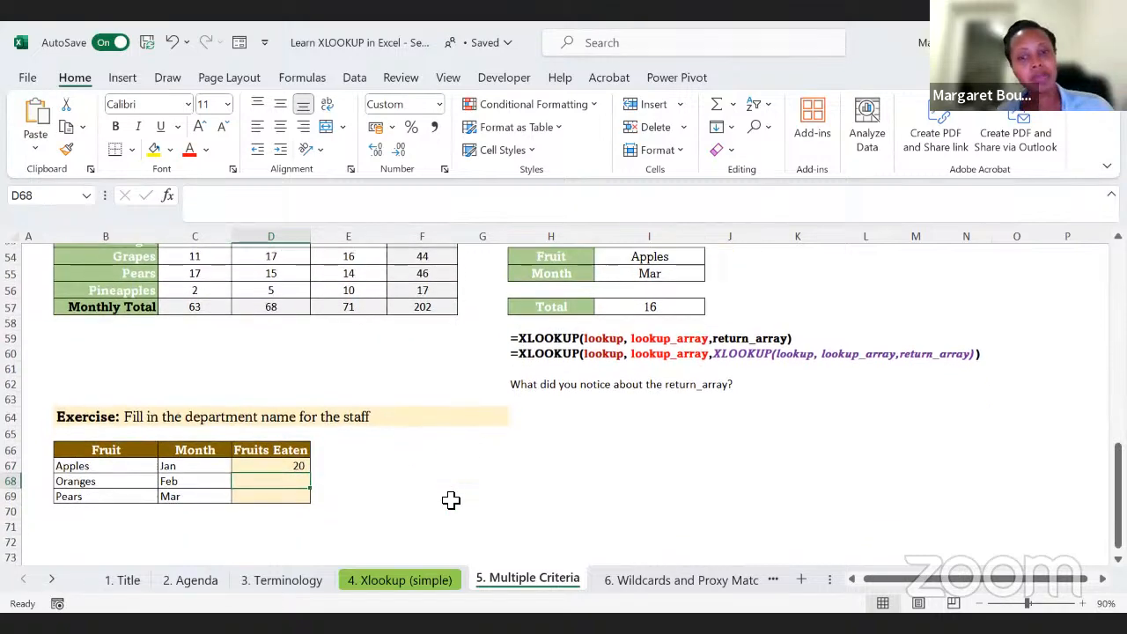
scroll(451, 500, "up", 1)
left_click(648, 583)
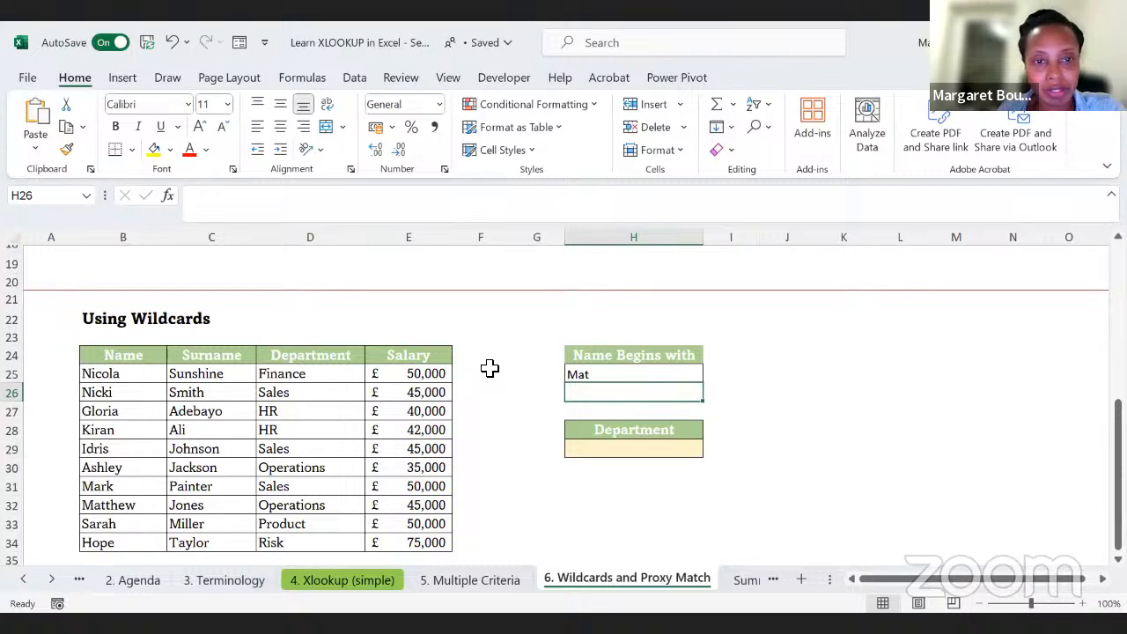
scroll(490, 368, "up", 6)
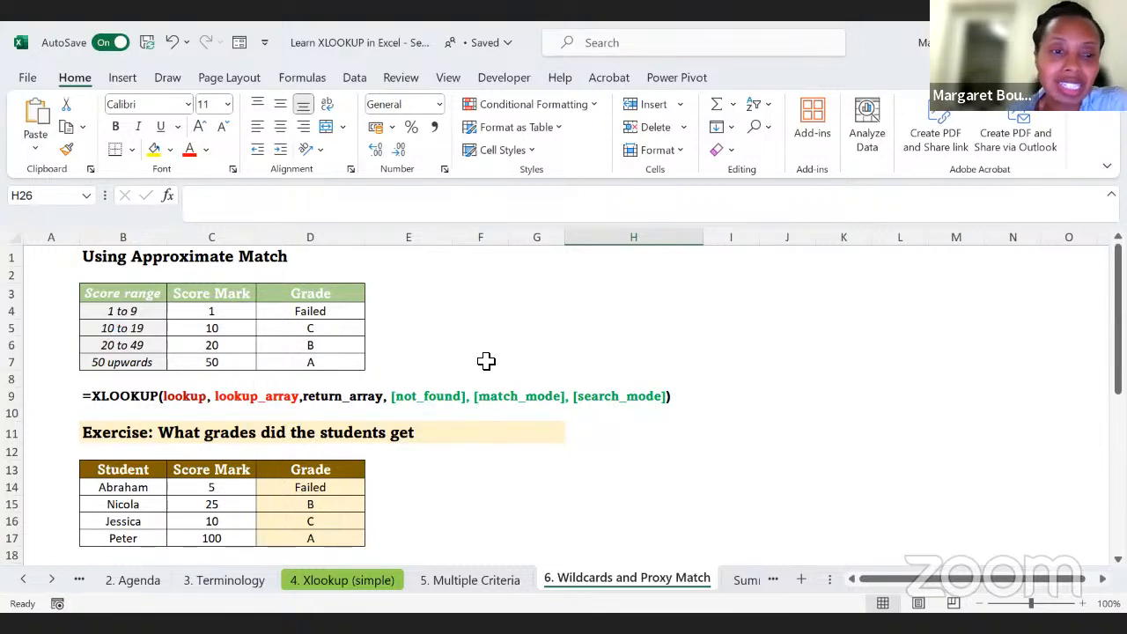
scroll(344, 408, "down", 1)
left_click_drag(310, 461, 310, 513)
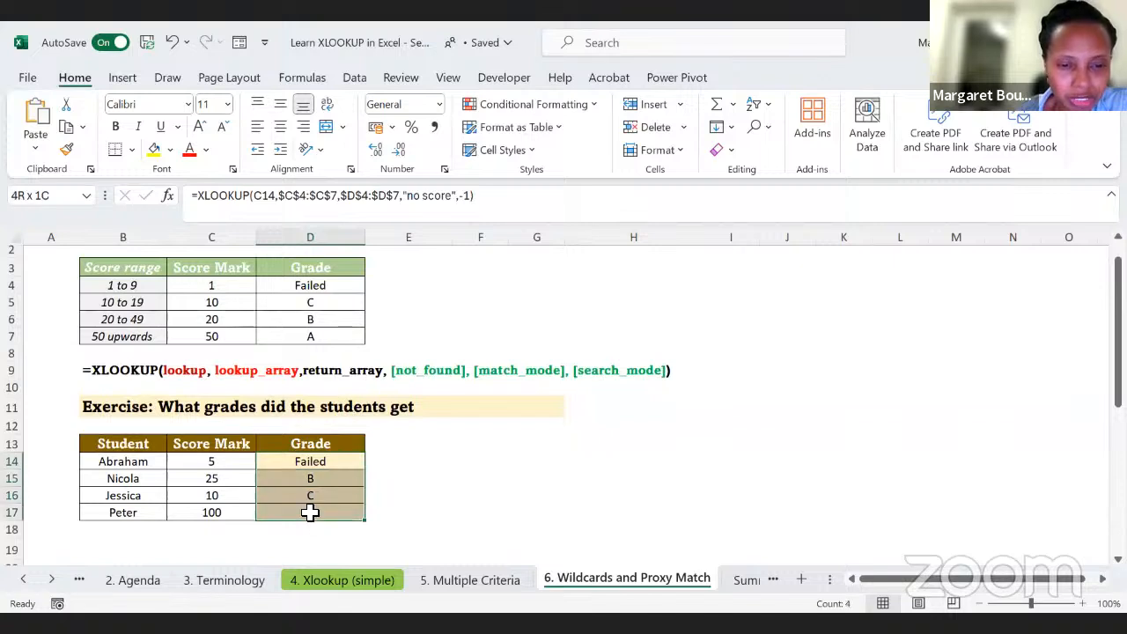
key("Delete")
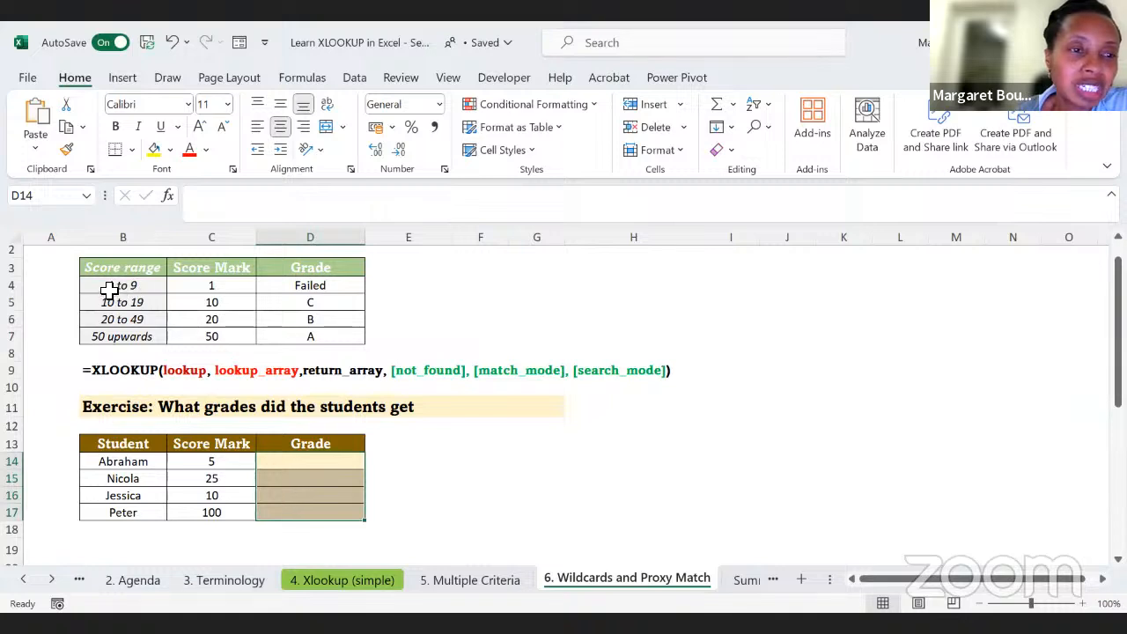
Step: Examine which grade each score range in B4:D7 gives and compare the first student's score in C14 with it
left_click(312, 287)
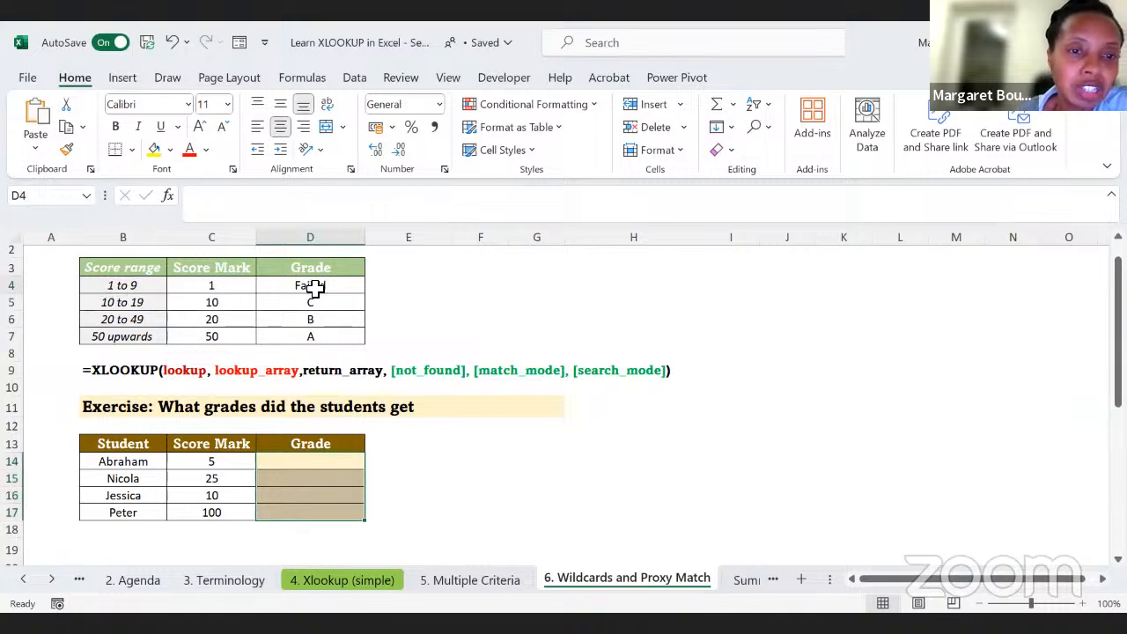
left_click(127, 303)
left_click(313, 303)
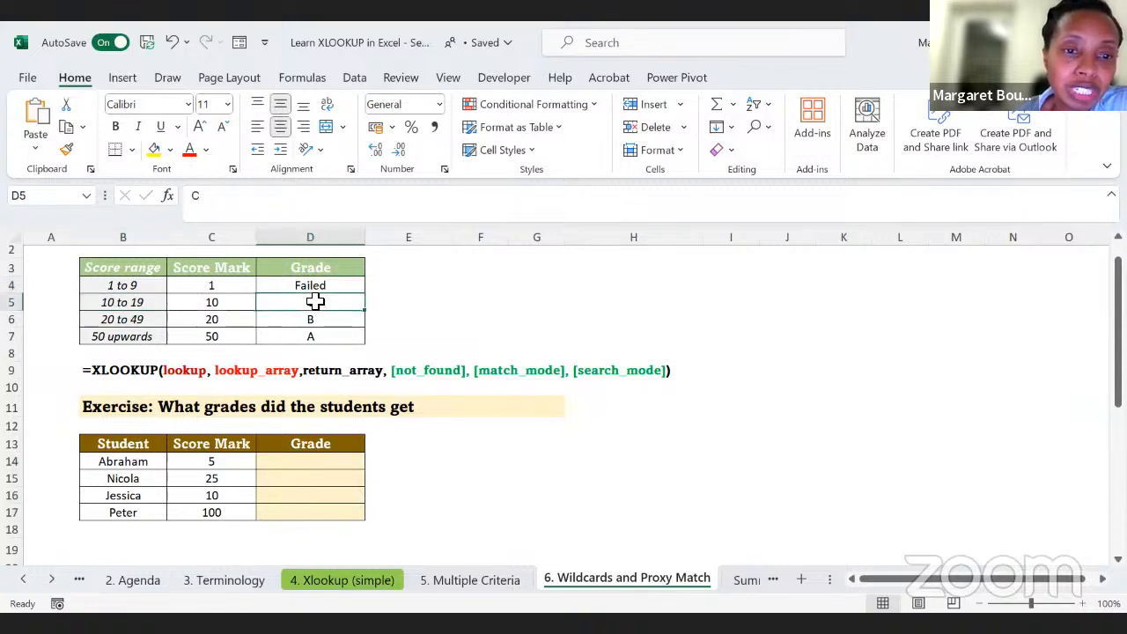
left_click(130, 319)
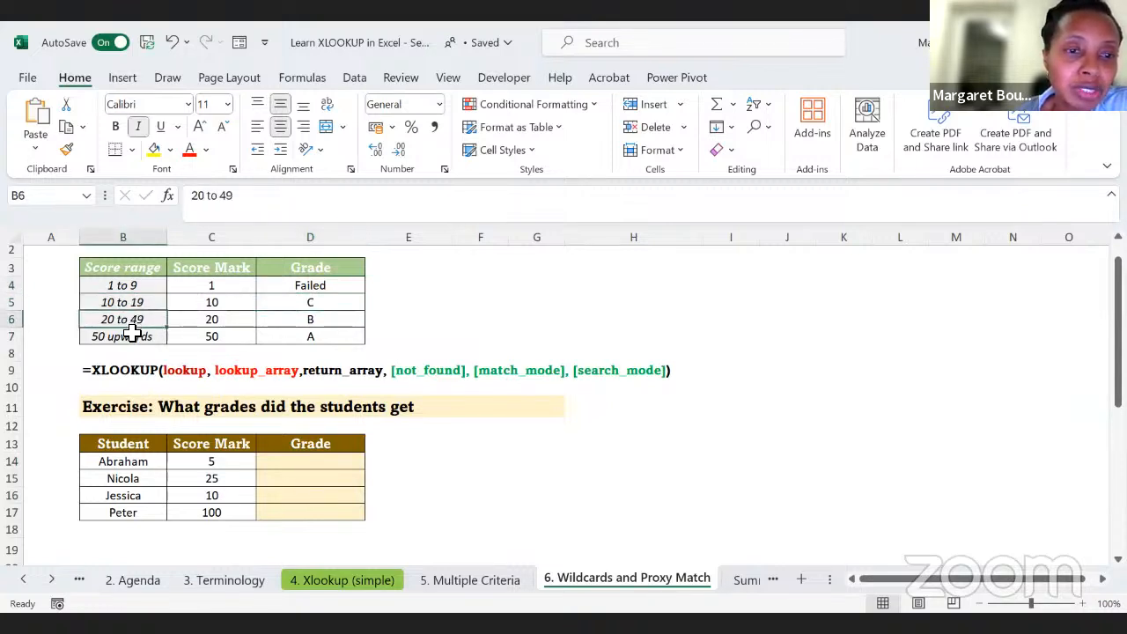
left_click(313, 319)
left_click(111, 336)
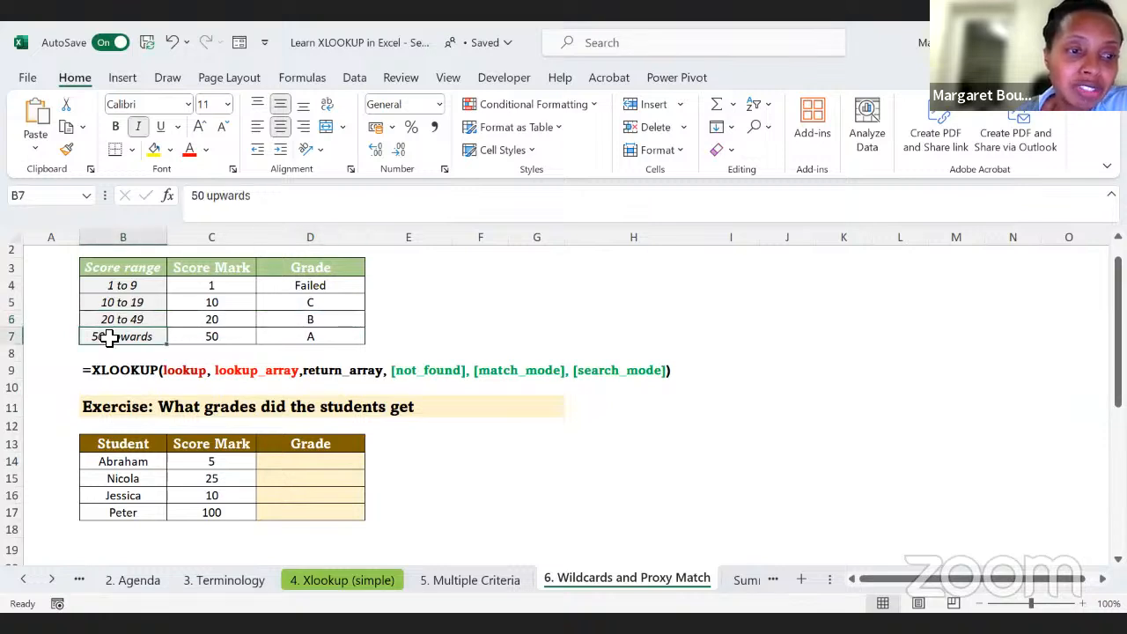
left_click(311, 340)
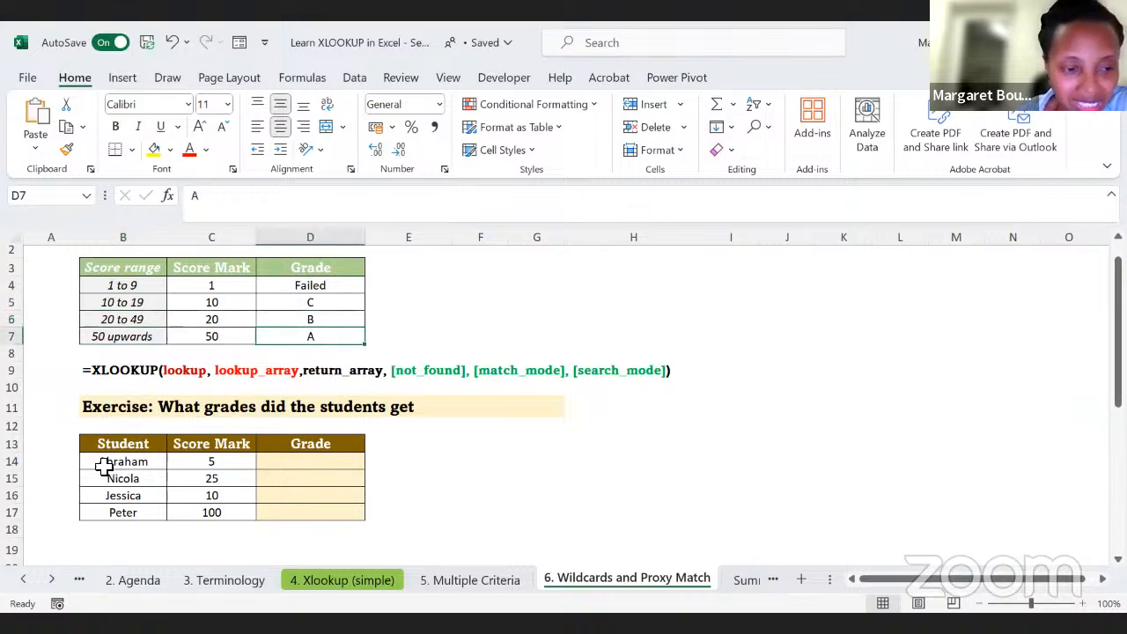
left_click(132, 463)
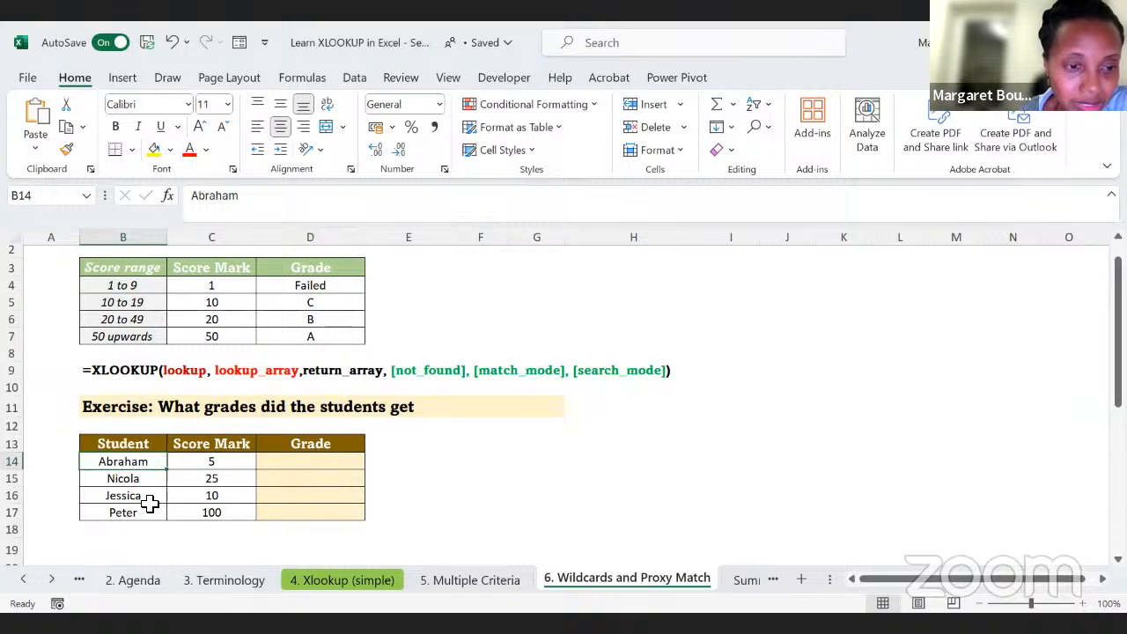
key("Right")
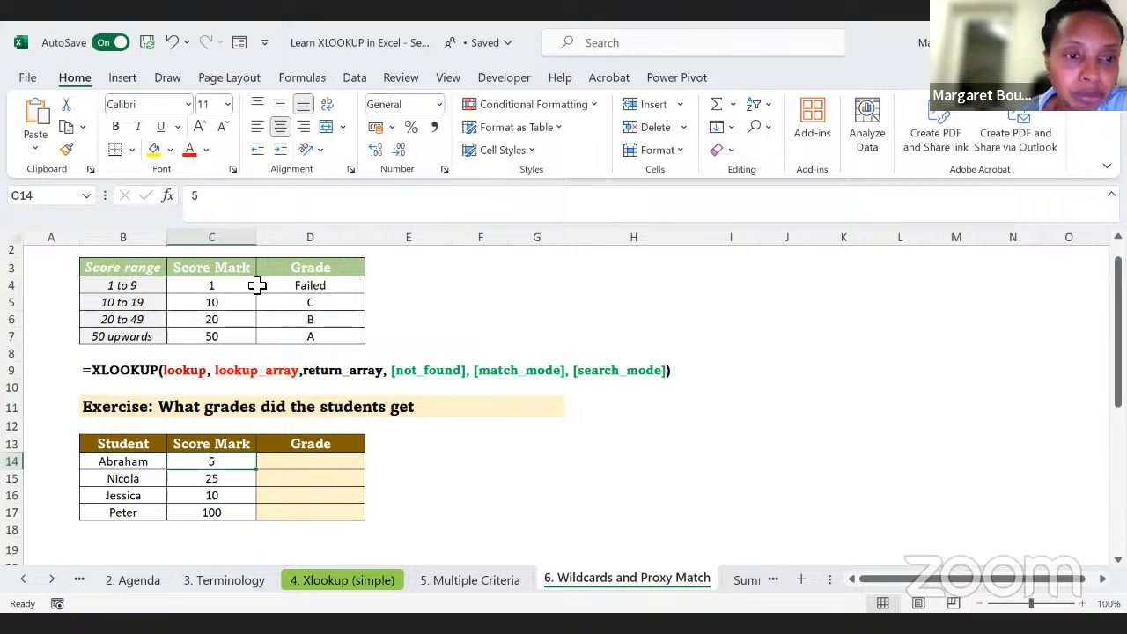
left_click(296, 286)
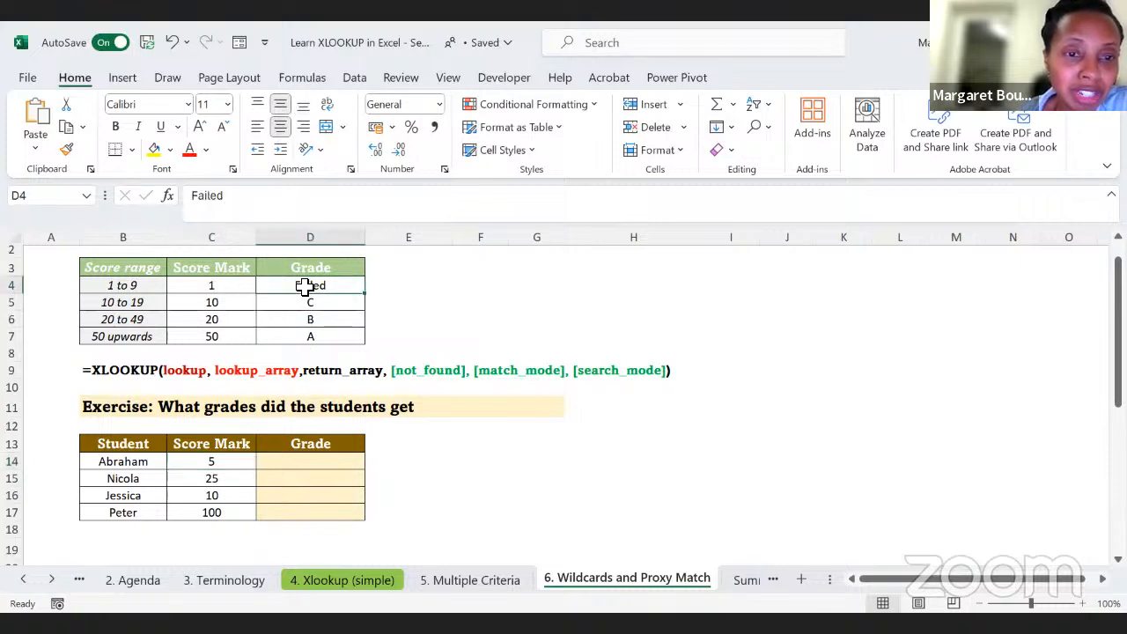
Step: Review the minimum score marks in C4:C7 that mark where each grade band begins
left_click(219, 285)
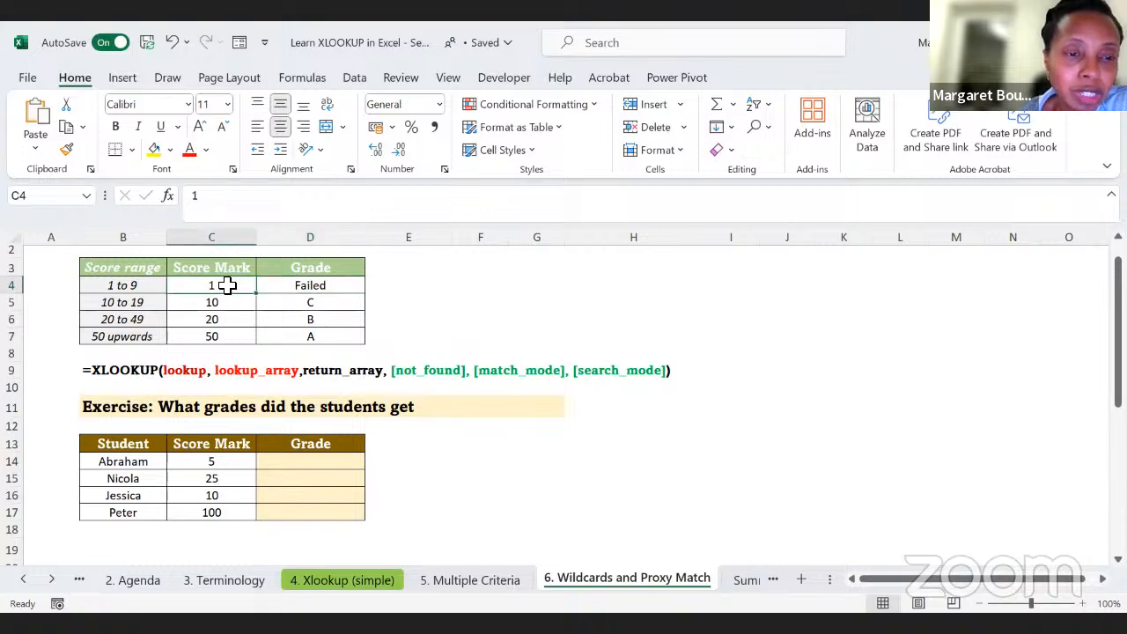
left_click(222, 305)
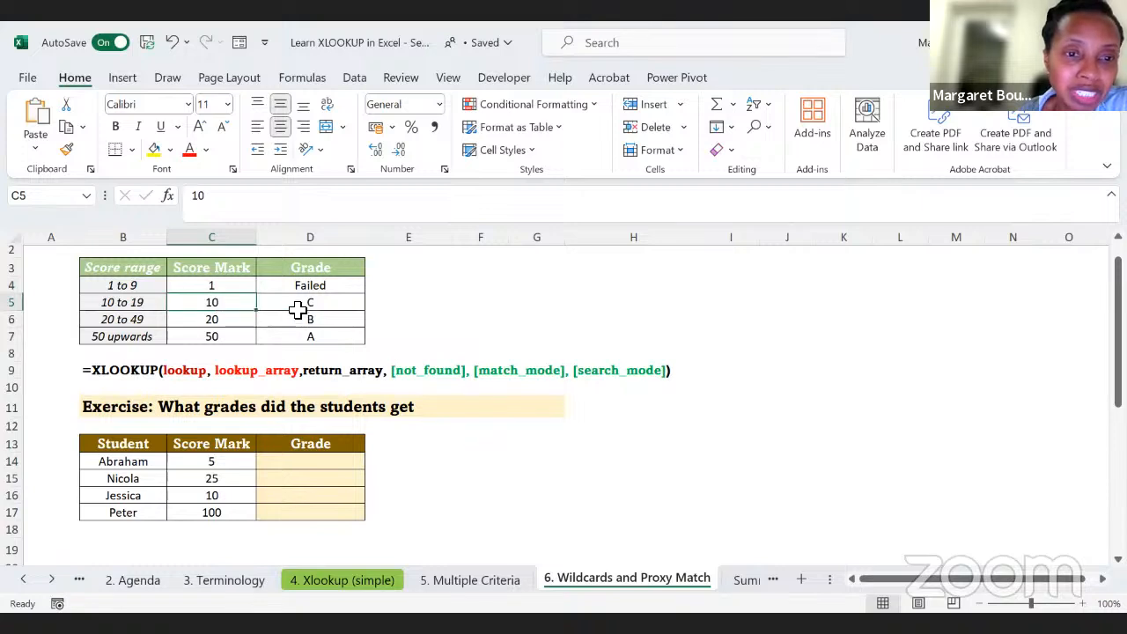
left_click(231, 319)
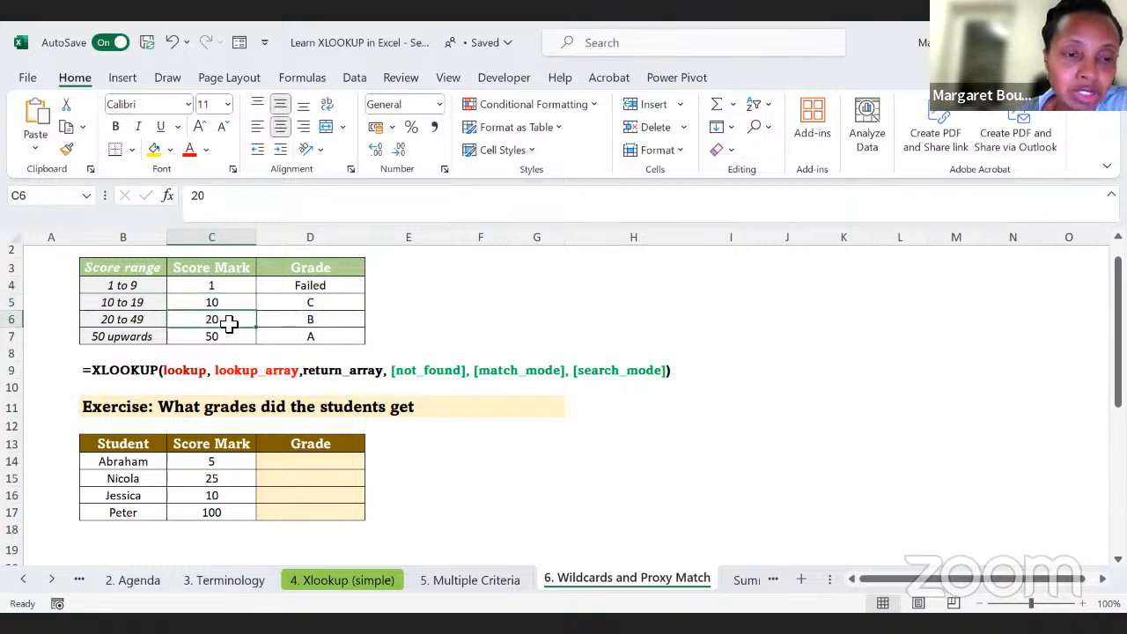
left_click(231, 339)
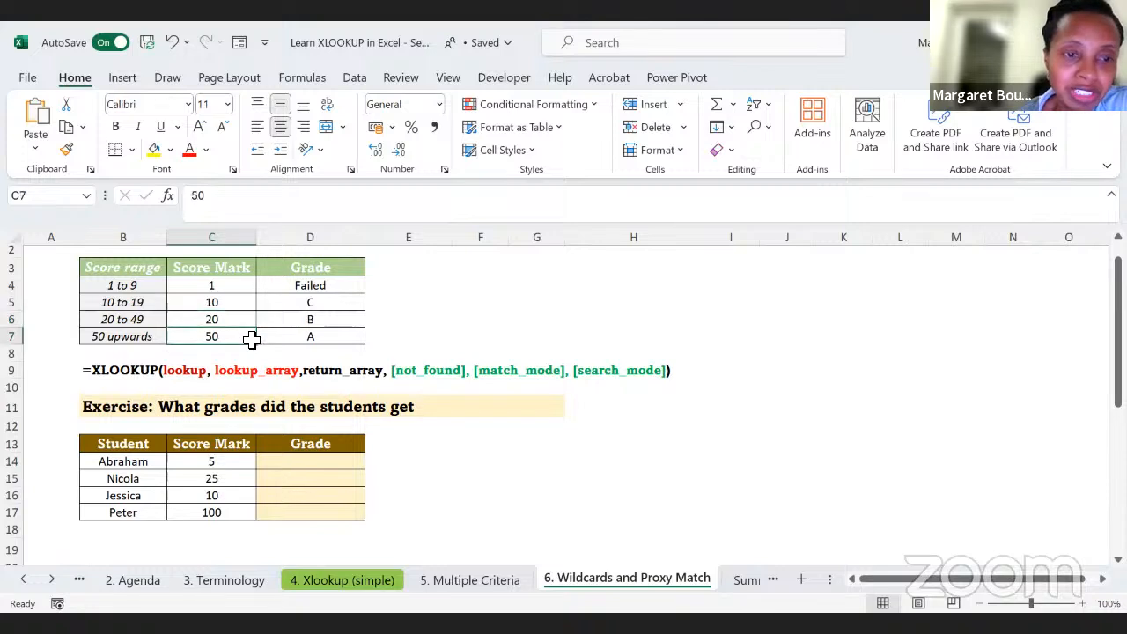
left_click(233, 286)
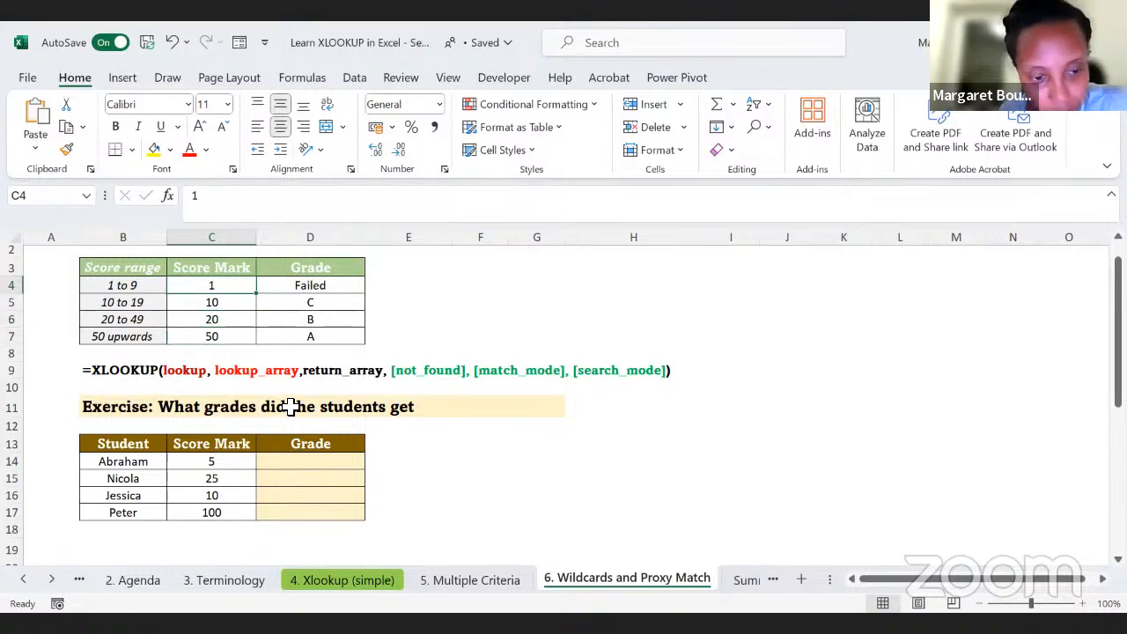
Step: Start an XLOOKUP in D14 with the score in C14 as lookup value and C4:C7 as lookup array
left_click(290, 461)
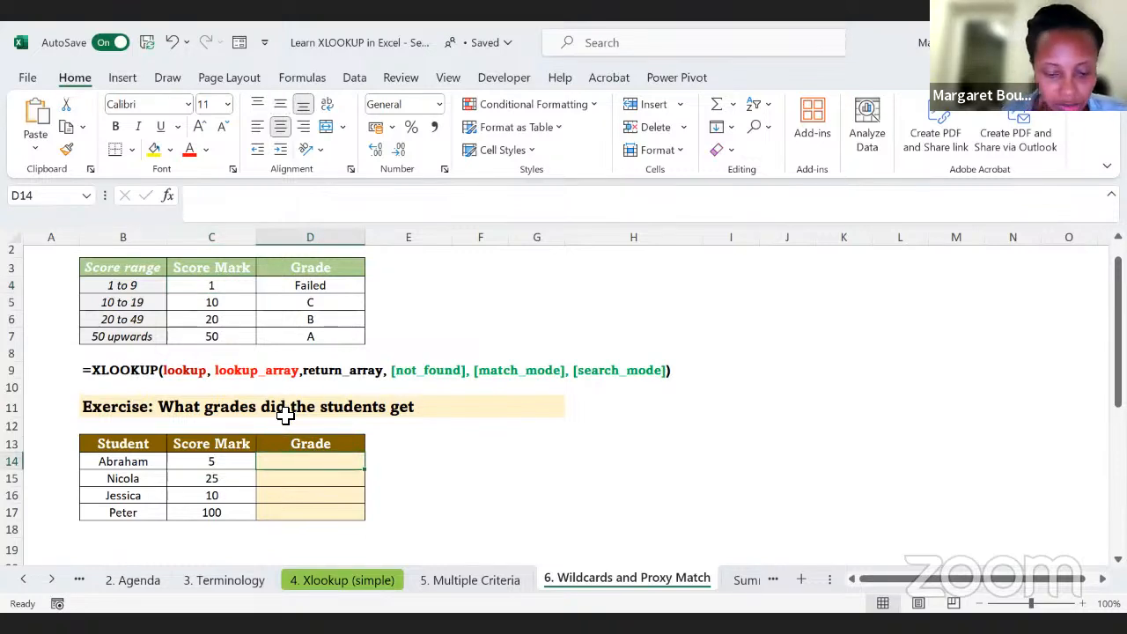
type("=x")
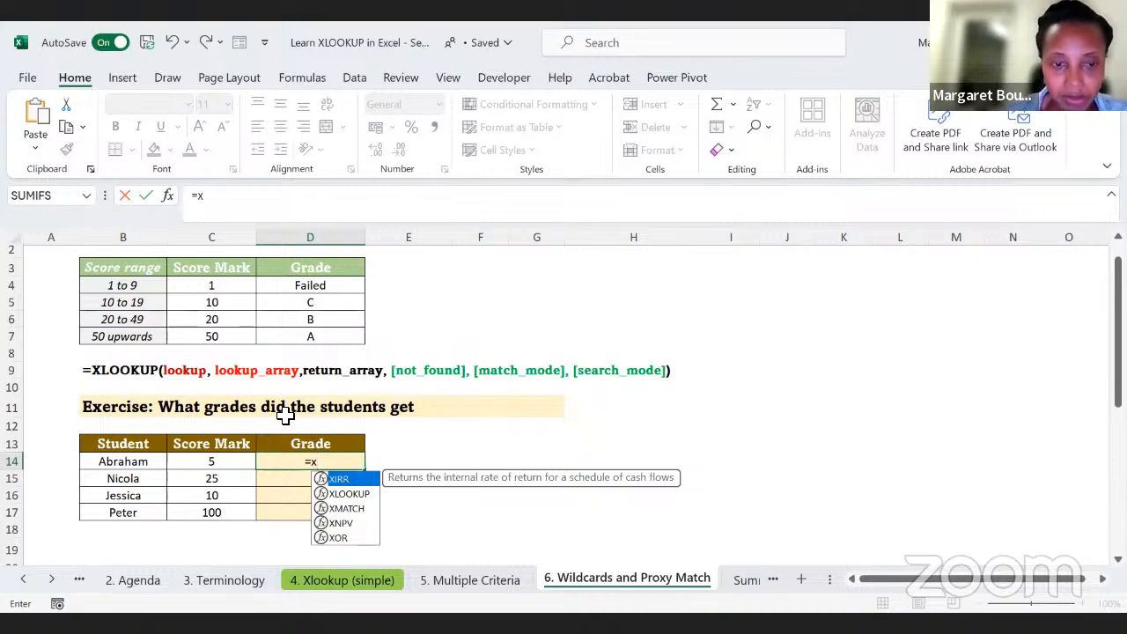
type("lookup(")
key("Left")
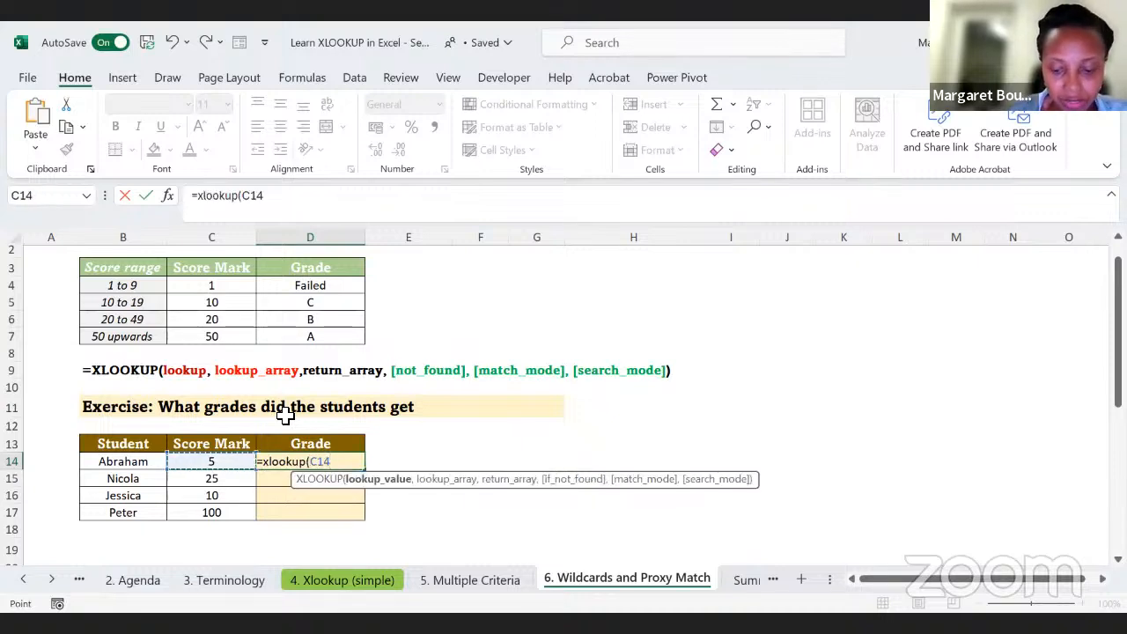
type(",")
left_click_drag(197, 286, 195, 336)
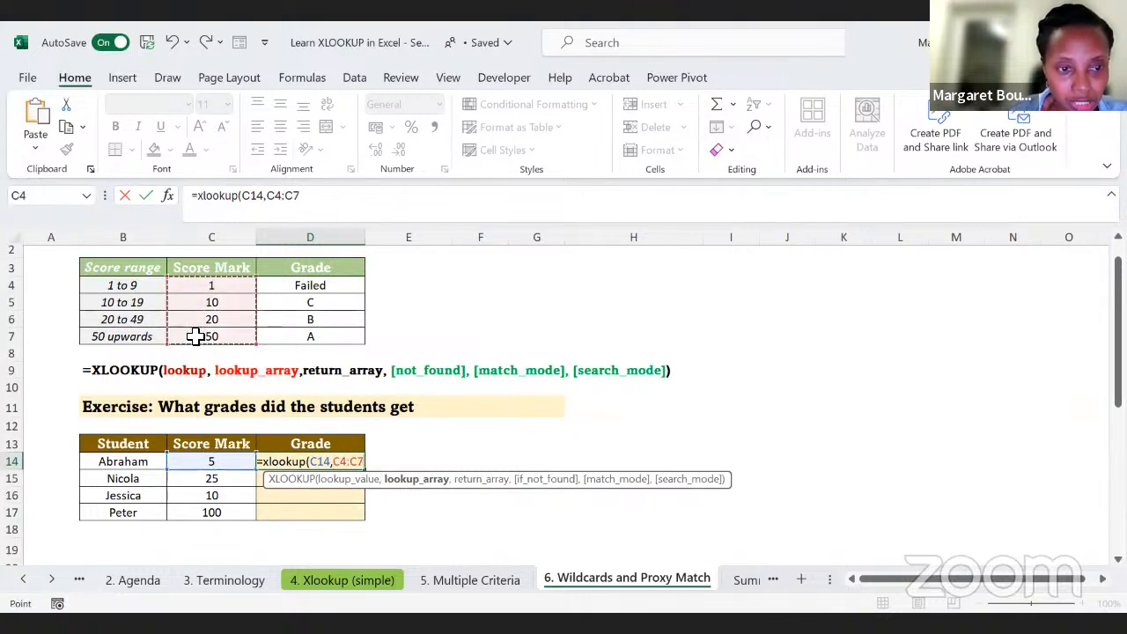
Step: Complete D14's XLOOKUP with return array D4:D7, an empty not-found argument and match mode -1, and enter the formula
type(",")
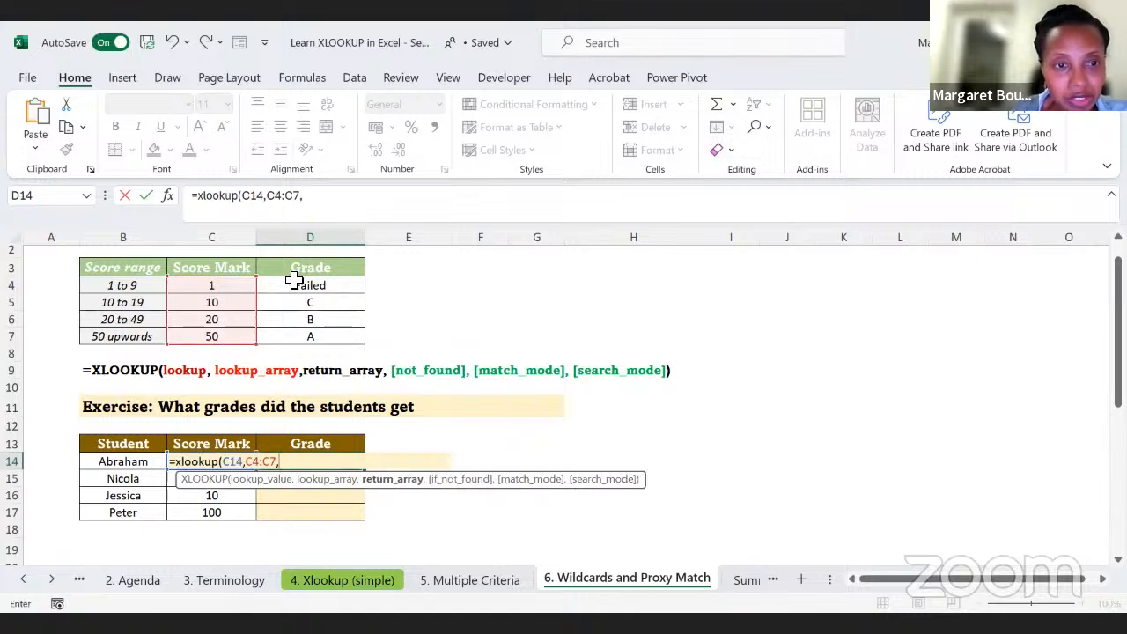
left_click_drag(290, 286, 290, 336)
type(",")
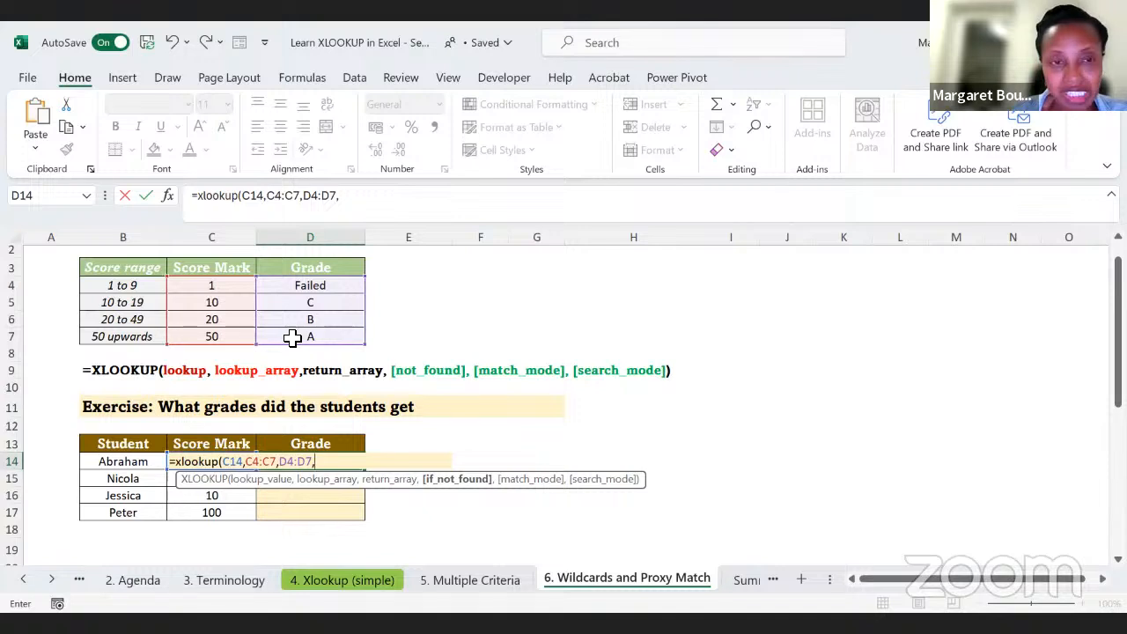
type(",")
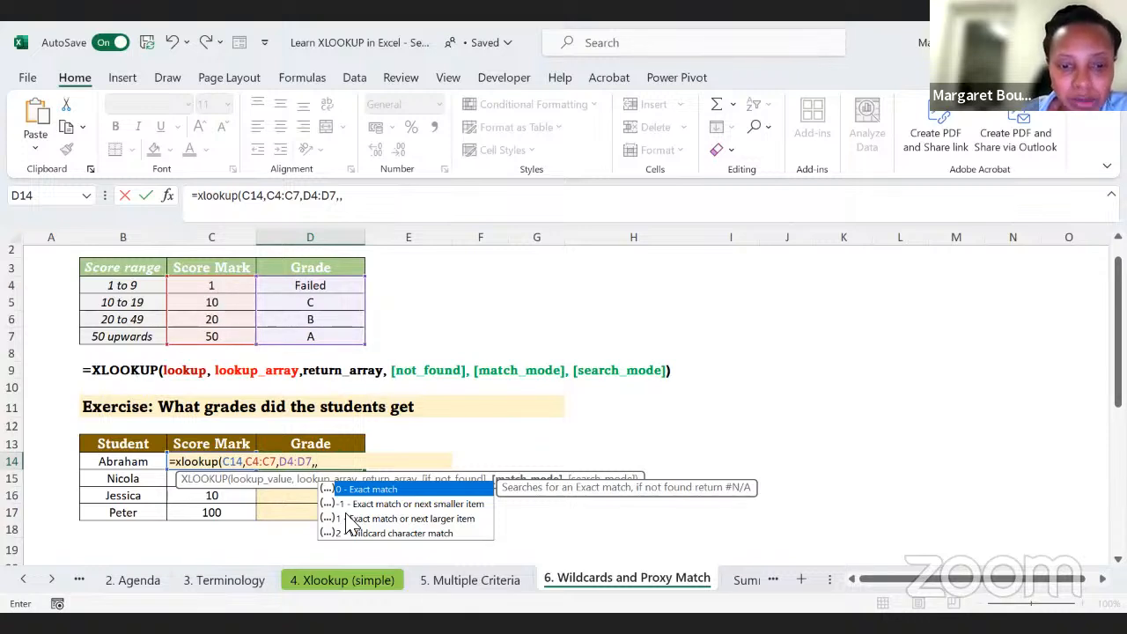
type("-")
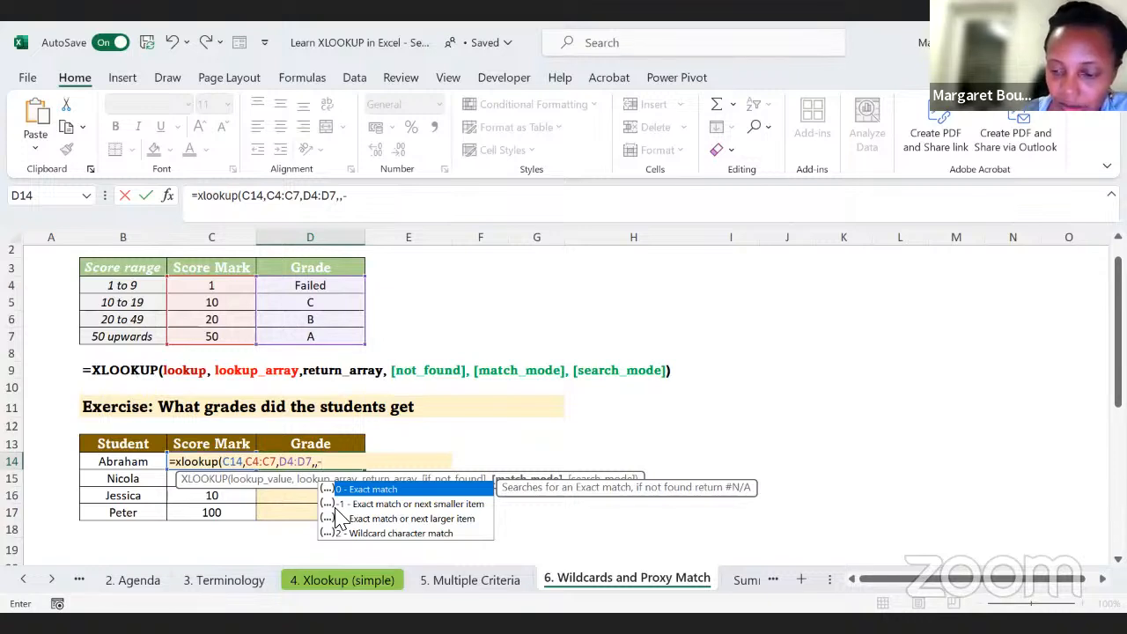
type("1")
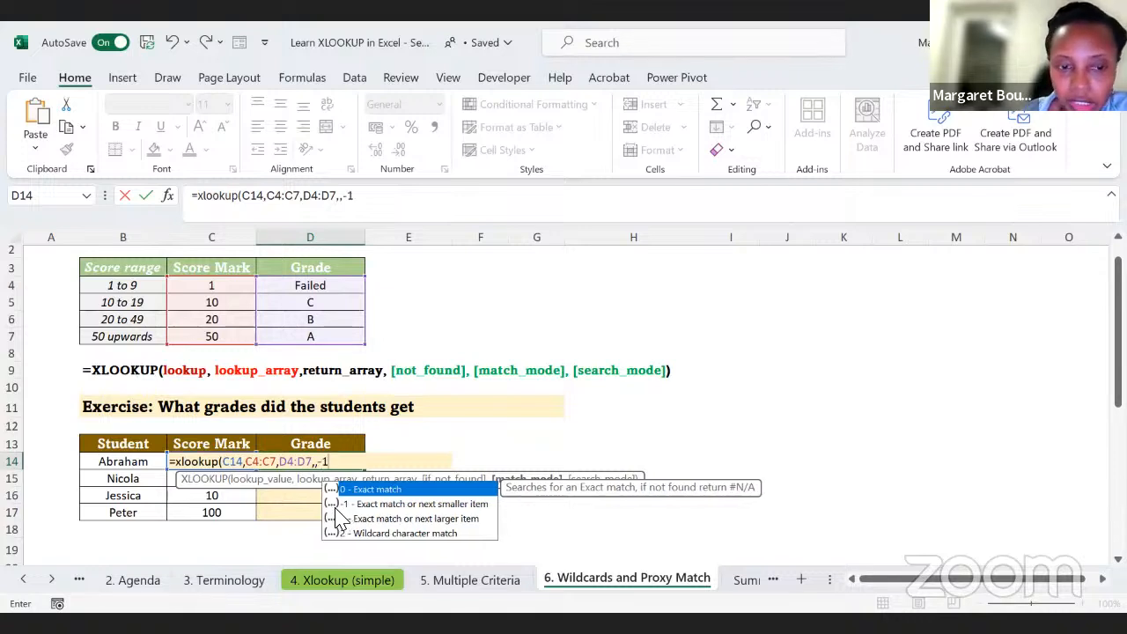
key("Return")
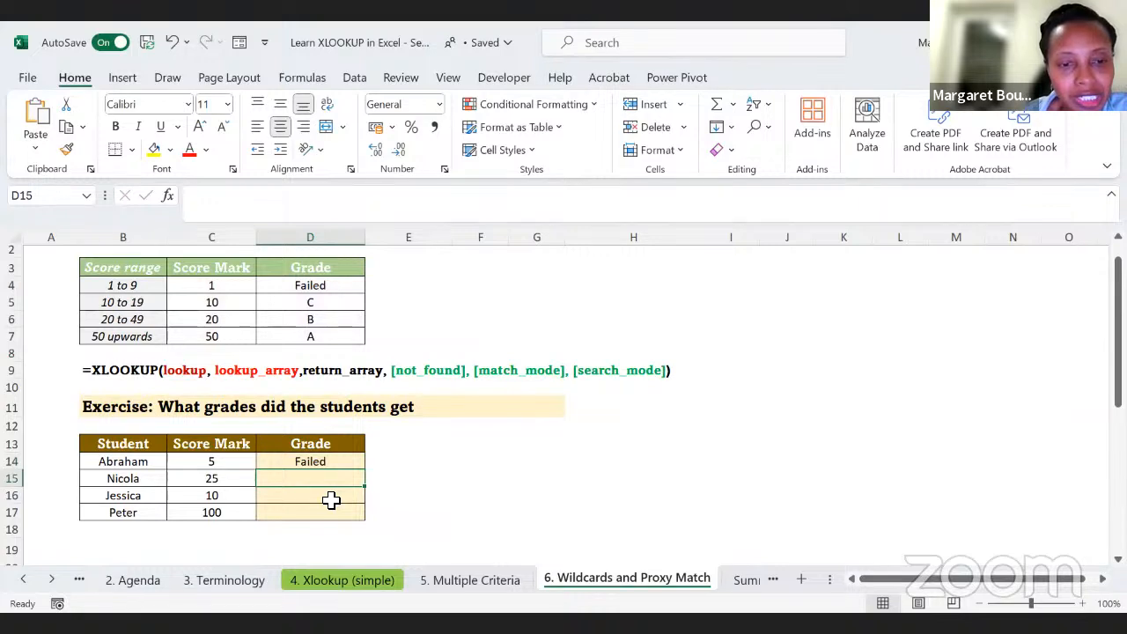
Step: Start an XLOOKUP in D15 with the score in C15 as lookup value and C4:C7 as lookup array
key("Up")
key("Down")
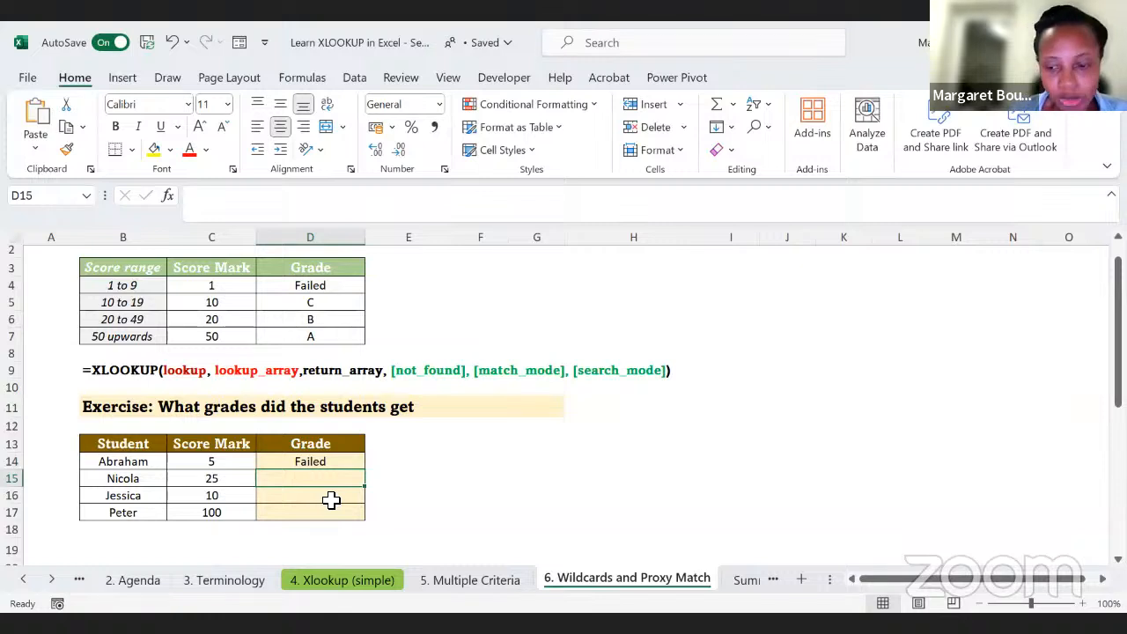
type("=")
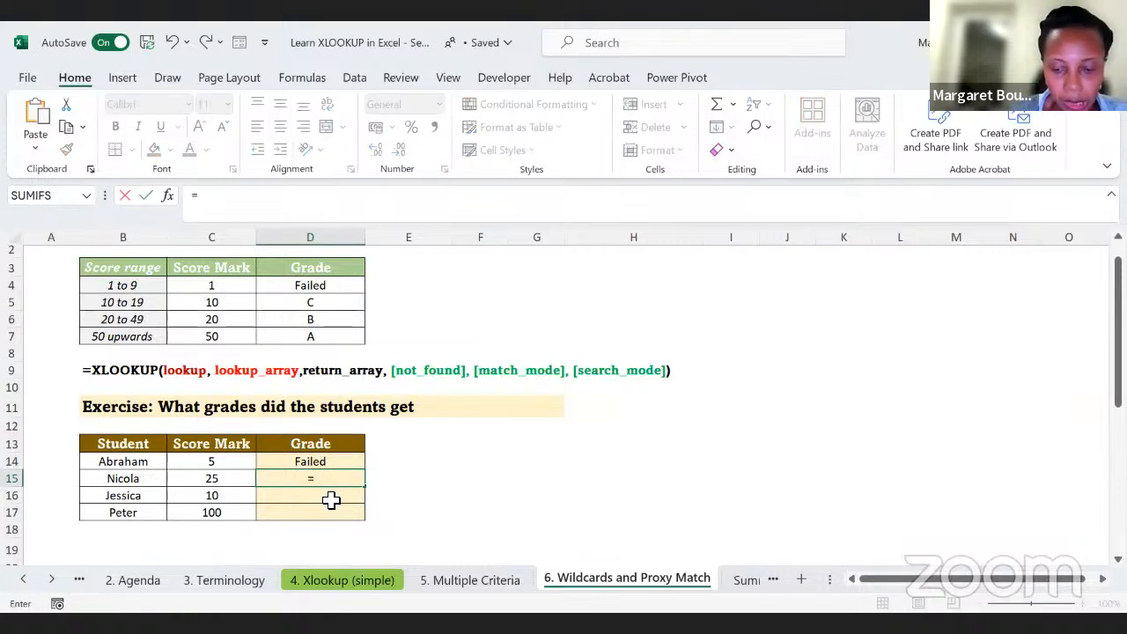
type("xl")
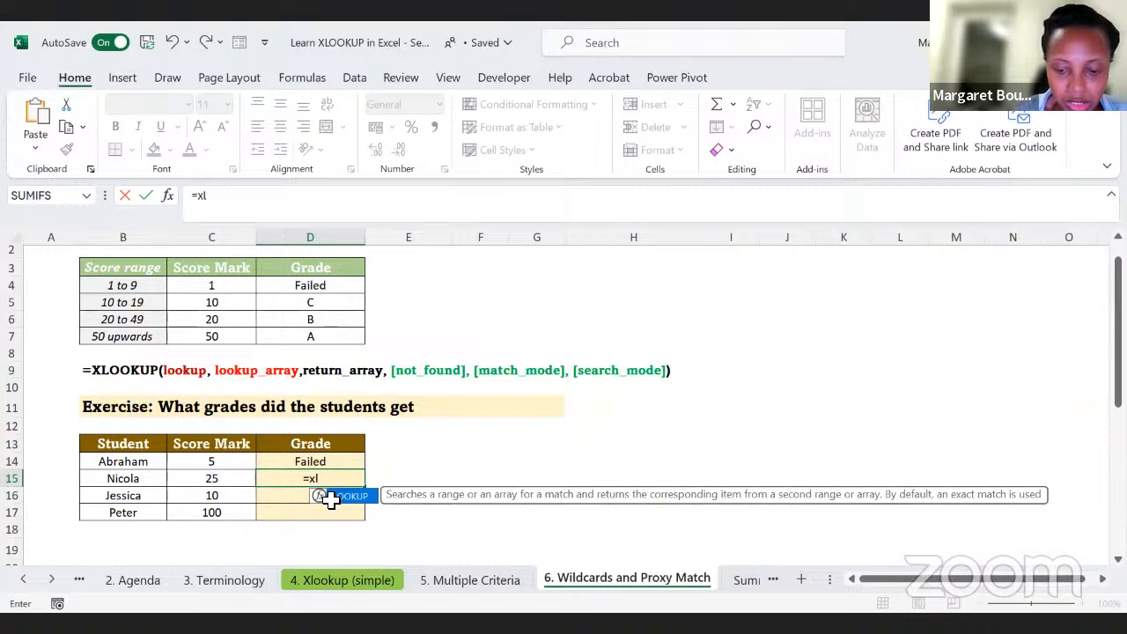
type("ookup(")
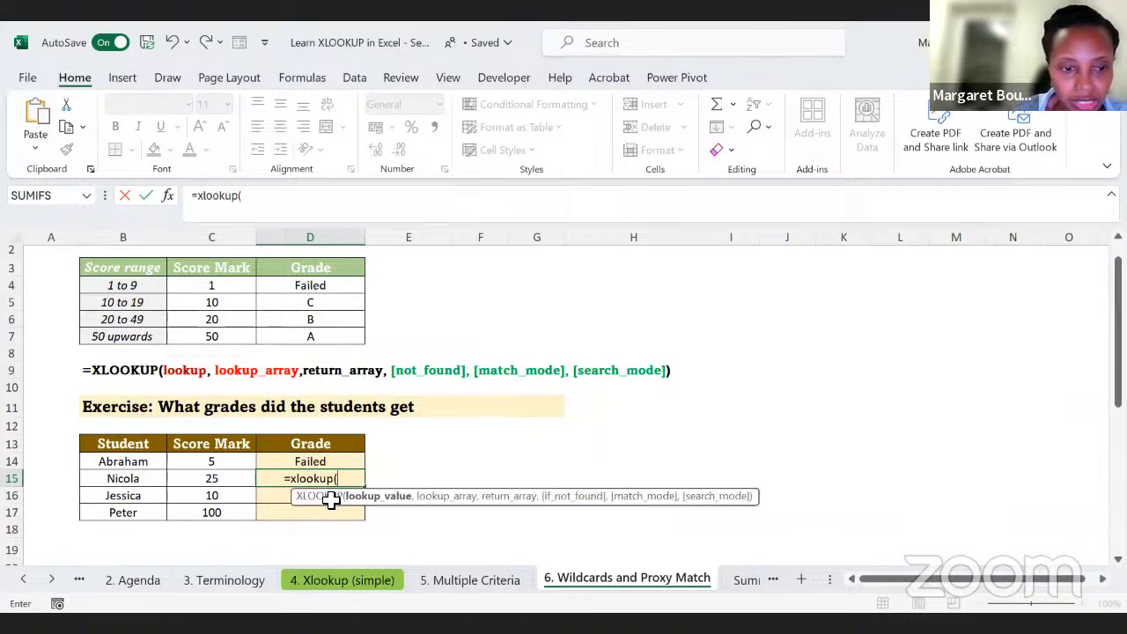
key("Left")
type(",")
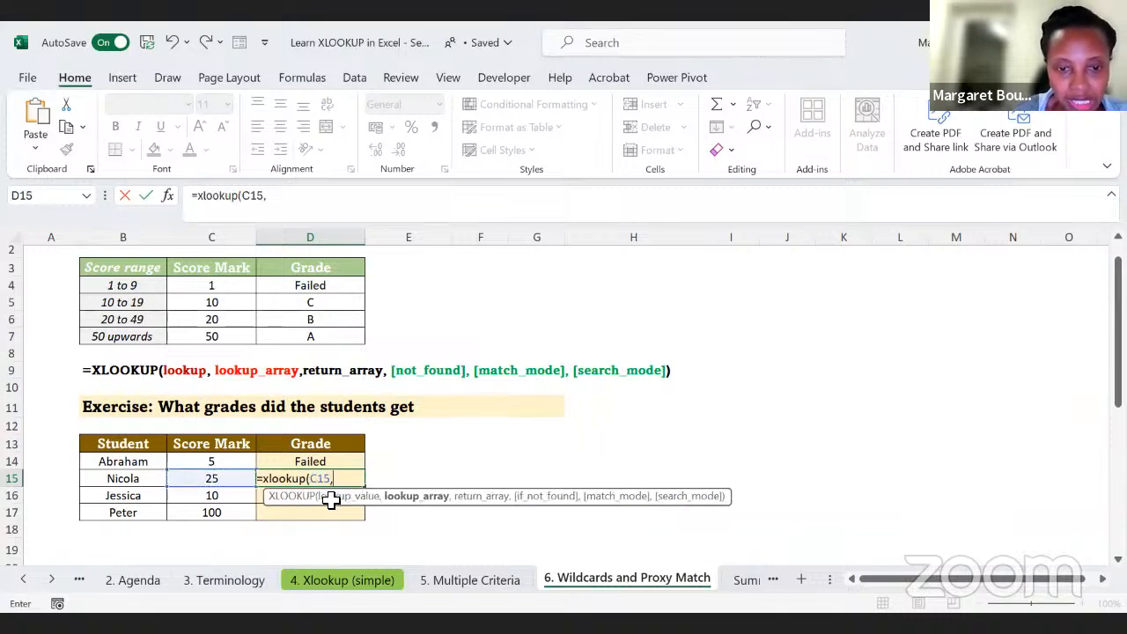
left_click_drag(219, 280, 213, 332)
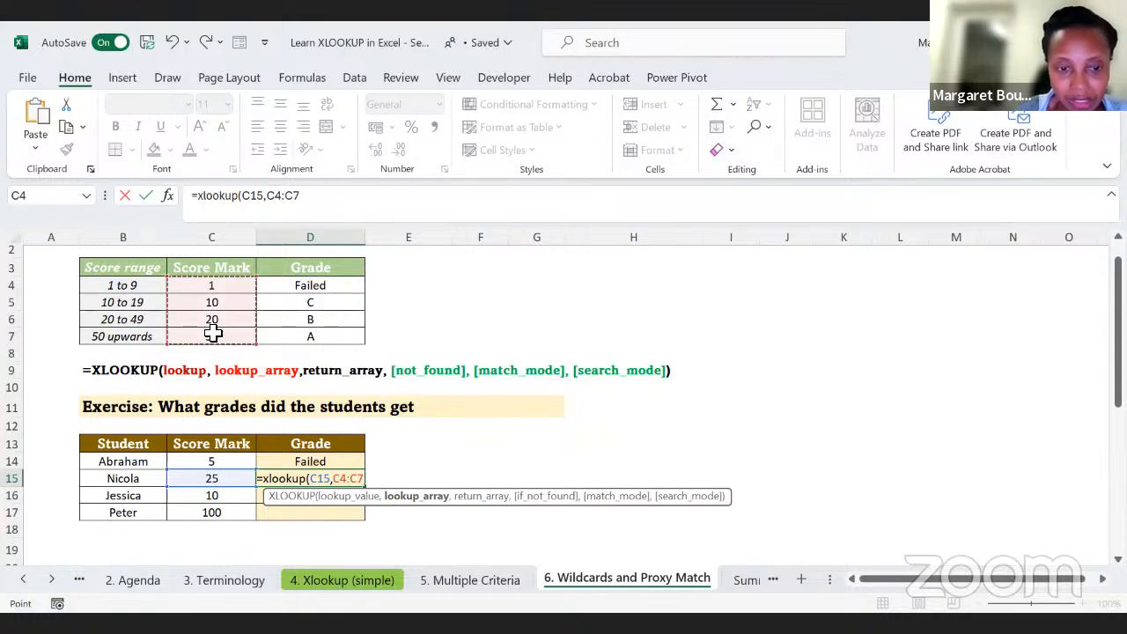
Step: Give D15's XLOOKUP the return array D4:D7 and the if-not-found text "not found"
type(",")
left_click_drag(294, 283, 285, 337)
type(",")
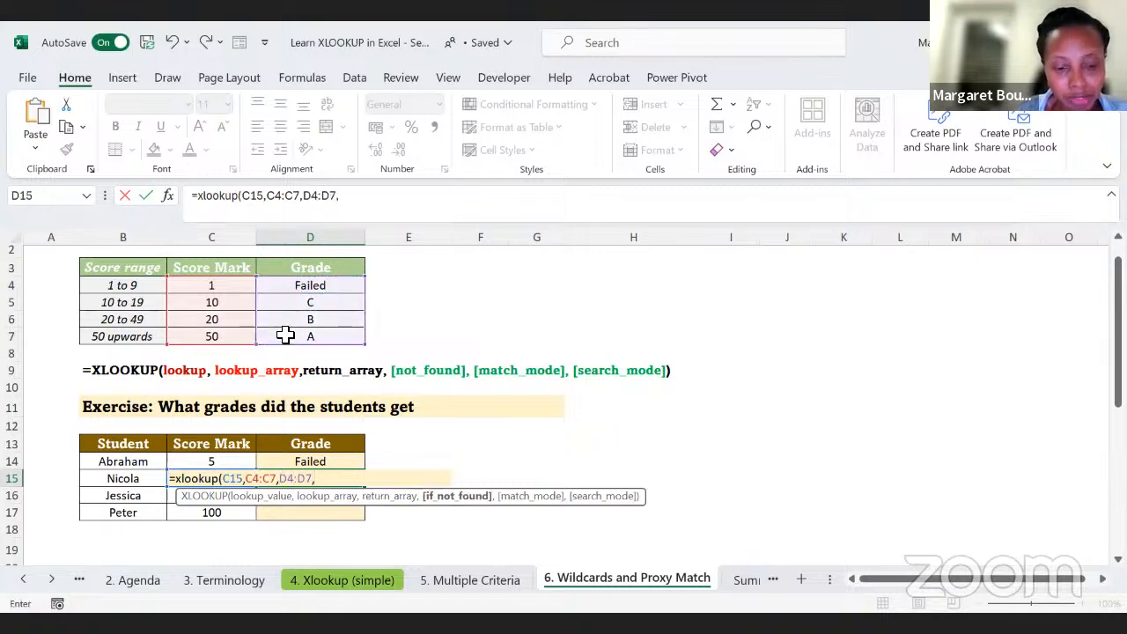
type("\"not fuond\"")
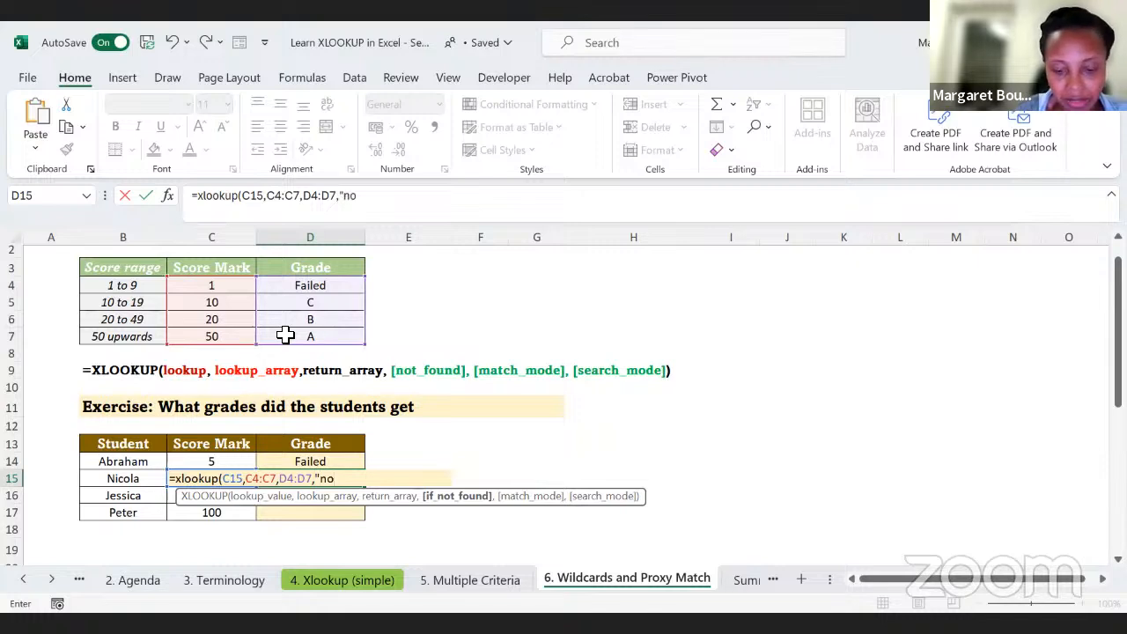
key("BackSpace")
key("BackSpace")
key("BackSpace")
key("BackSpace")
key("BackSpace")
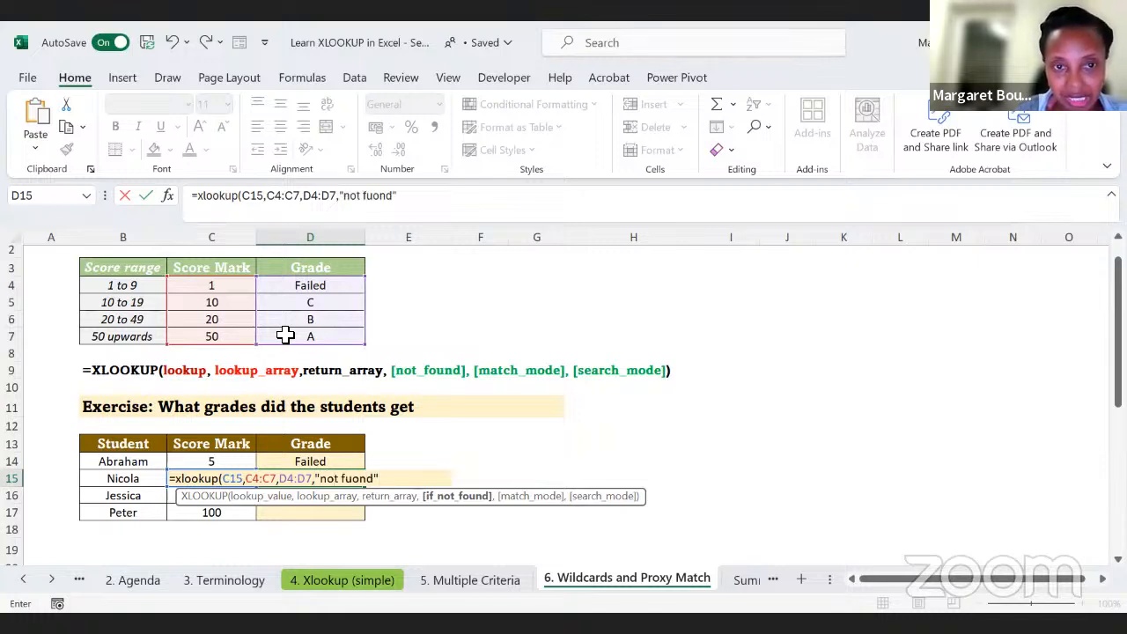
type("ound")
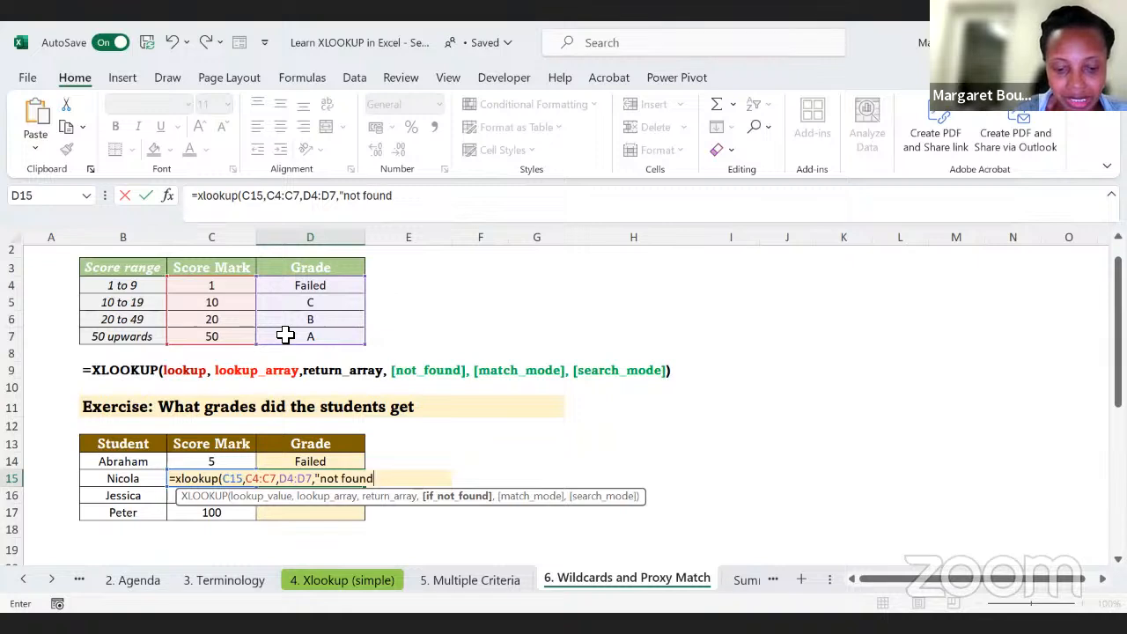
type("\",")
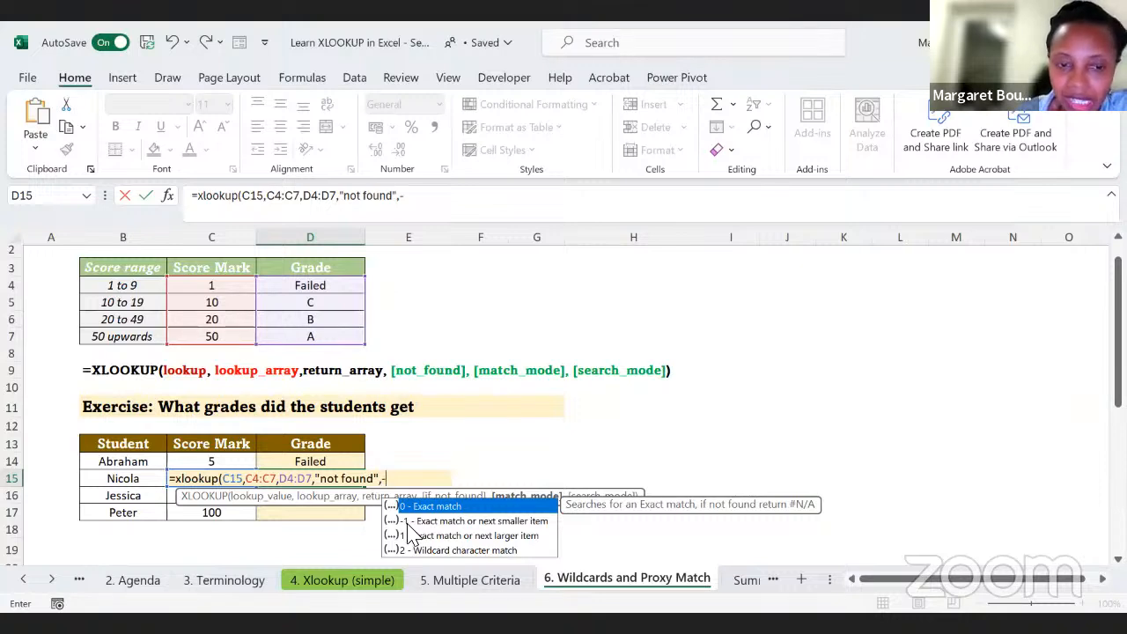
Step: Set the match mode of D15's XLOOKUP to -1, exact match or next smaller item, and enter the formula
type("-1")
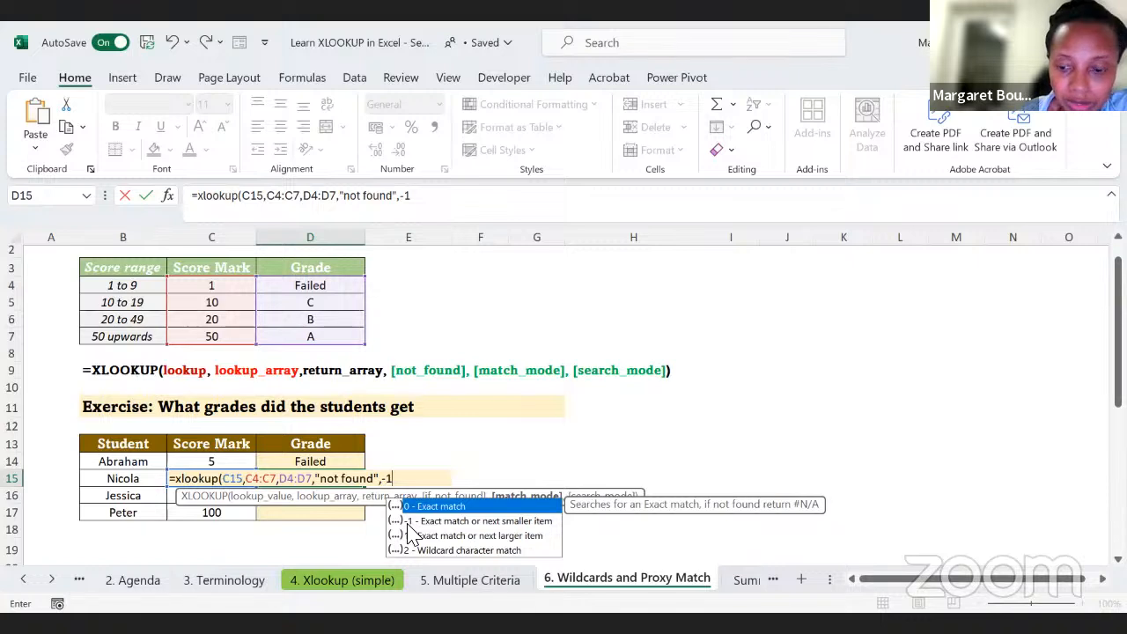
key("Return")
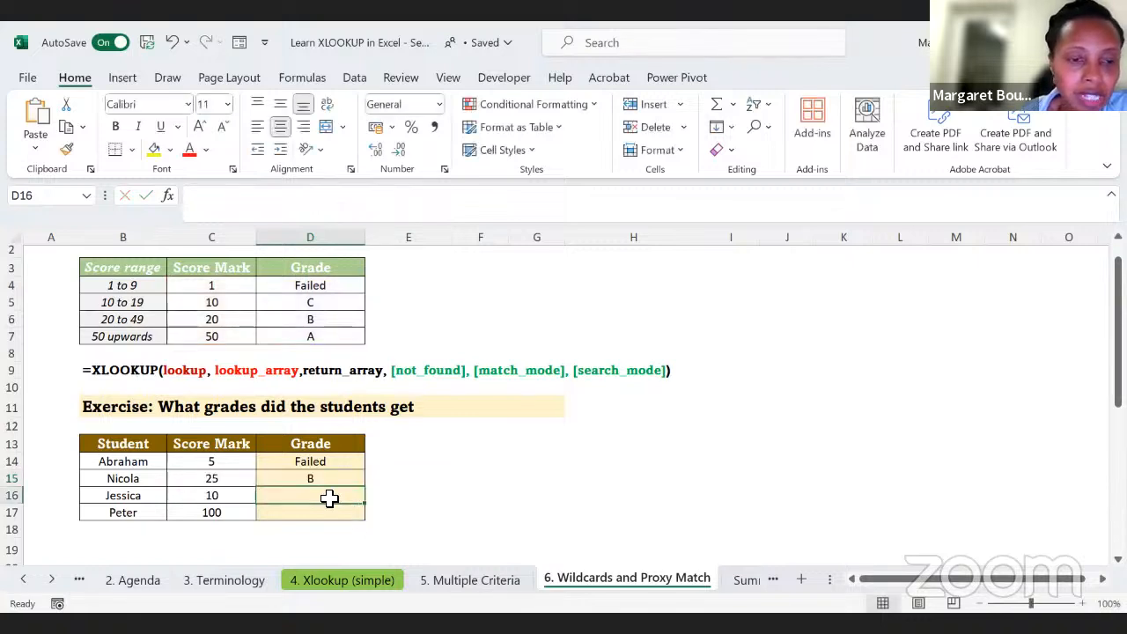
Step: Compare the score in C15 with the marks in C6 and C7 and the grade in D6 to verify D15's result
key("Up")
key("Left")
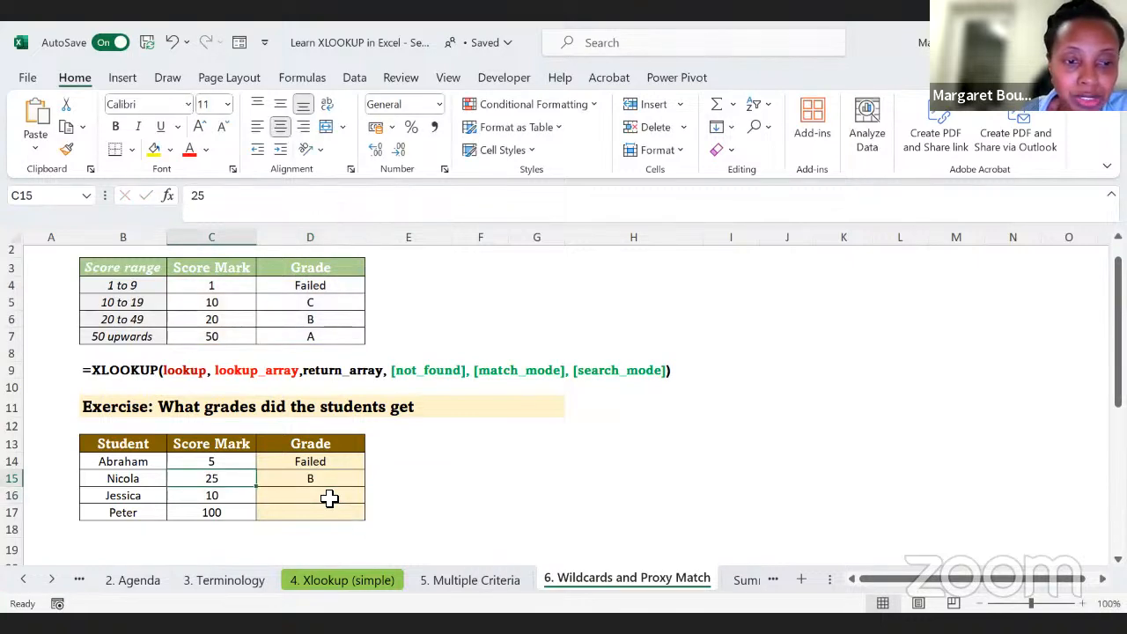
left_click(196, 325)
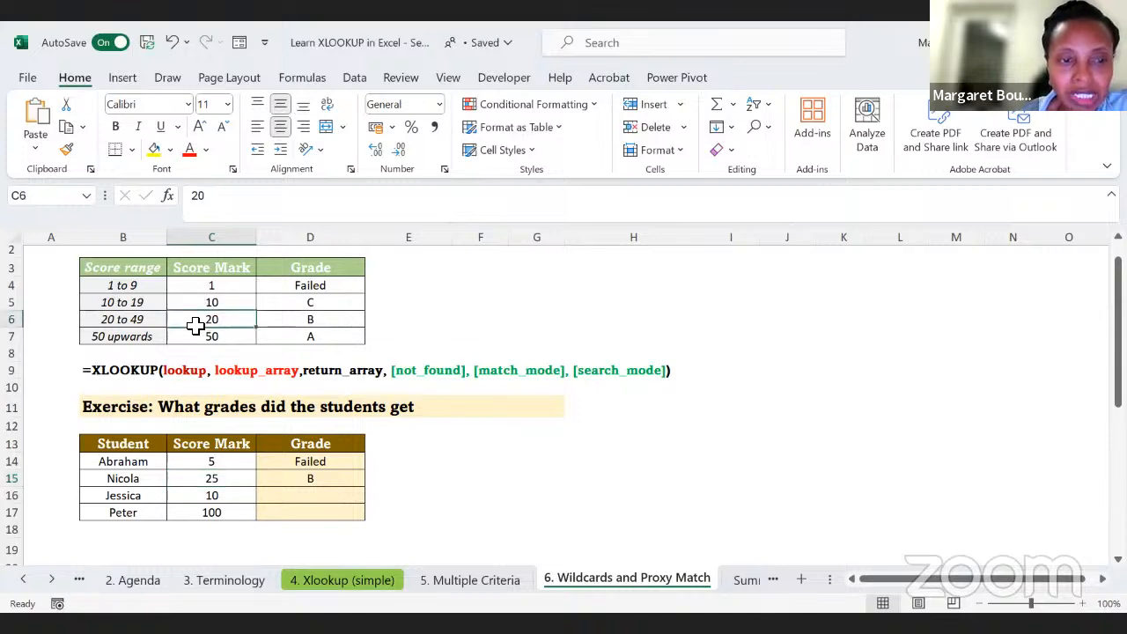
left_click(185, 339)
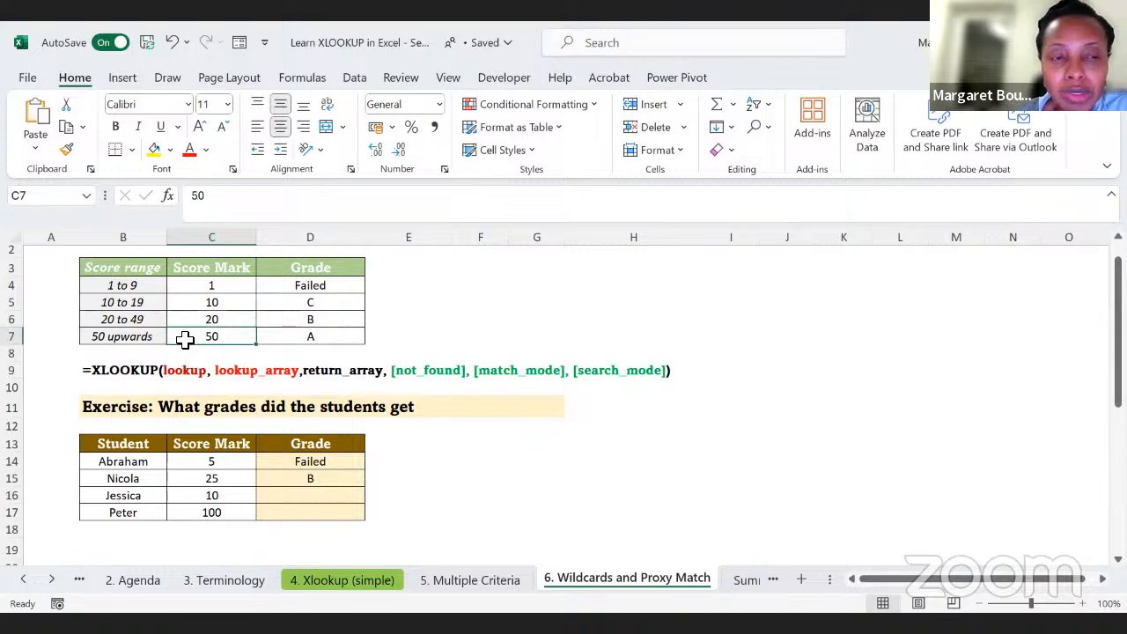
left_click(183, 318)
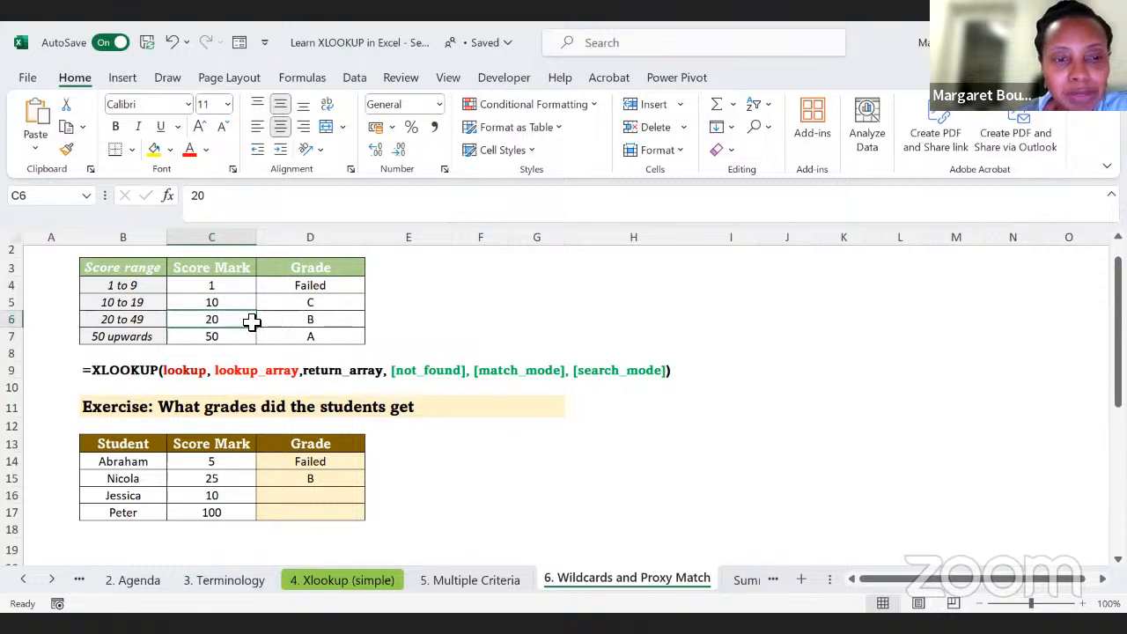
left_click(305, 319)
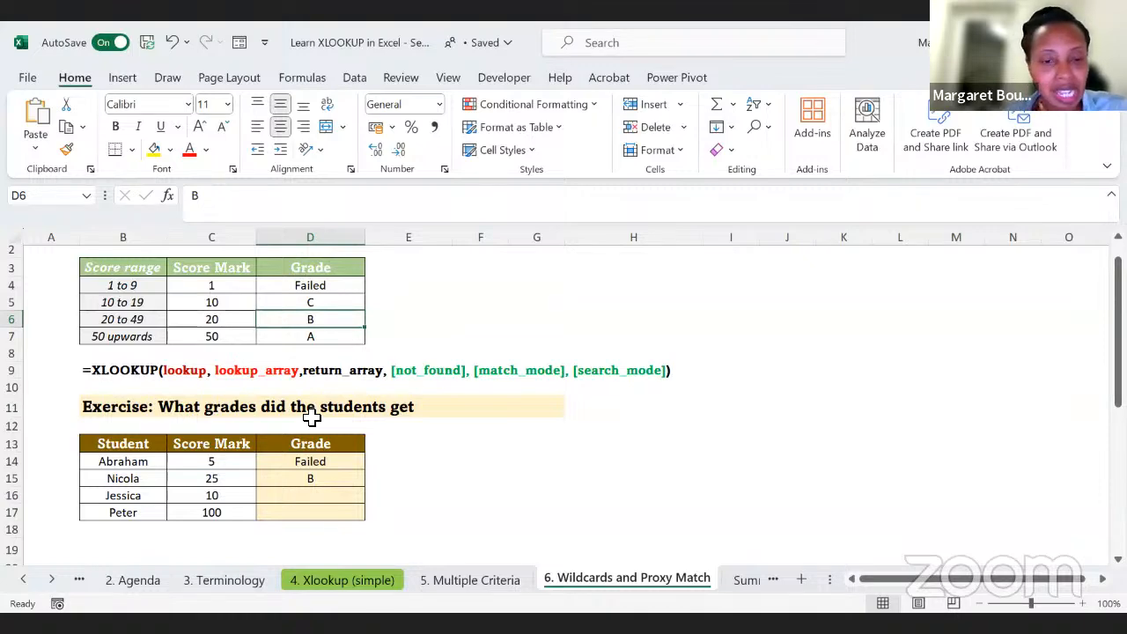
Step: In the Using Wildcards section, enter the example words Teacher in H23 and Teachers in H22, and clear both cells
scroll(387, 502, "down", 6)
scroll(387, 502, "down", 1)
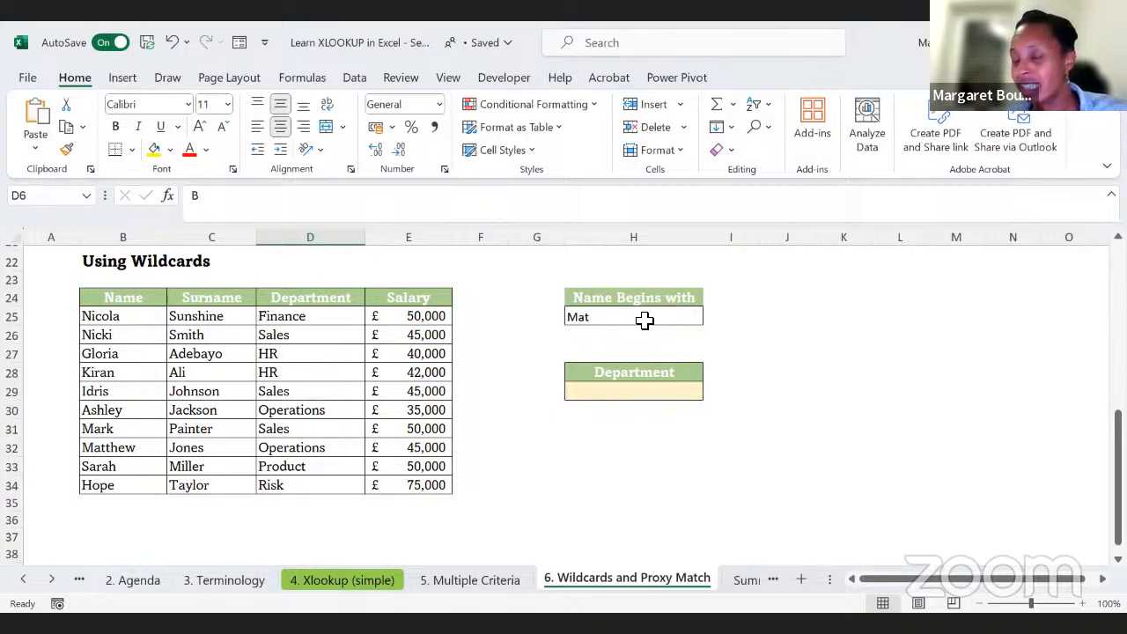
left_click(632, 276)
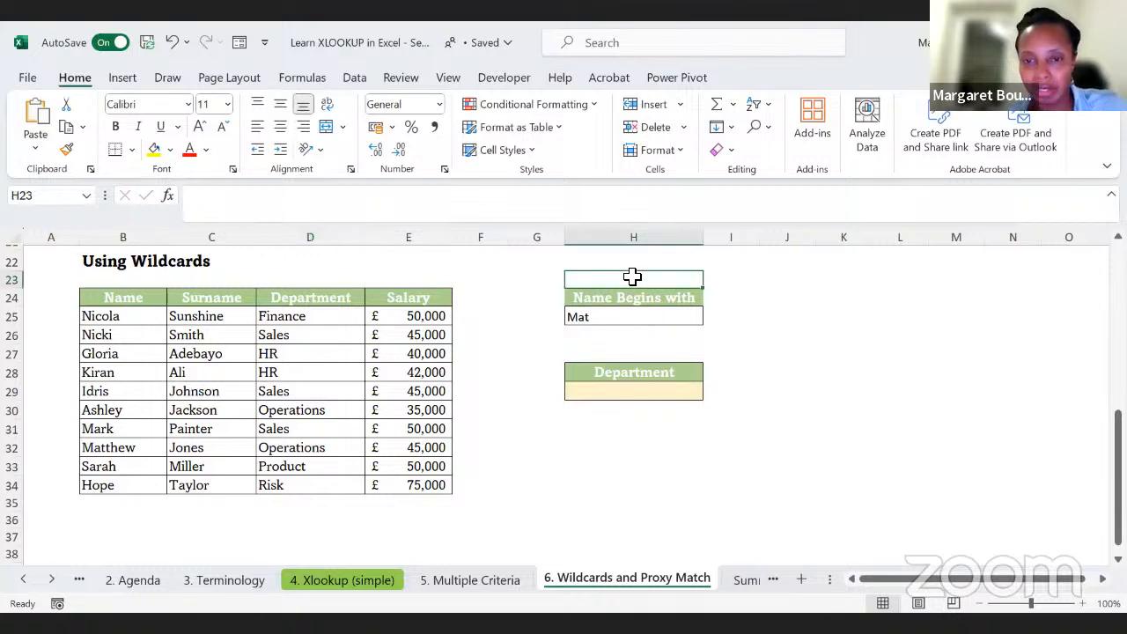
type("Teacher")
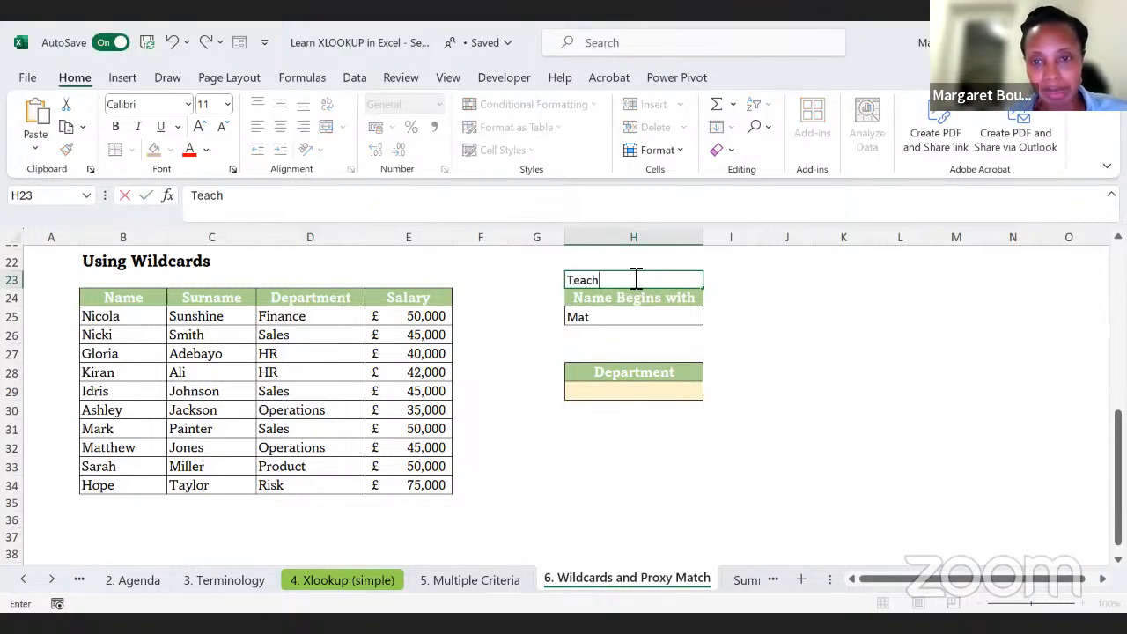
key("Return")
key("Up")
key("Up")
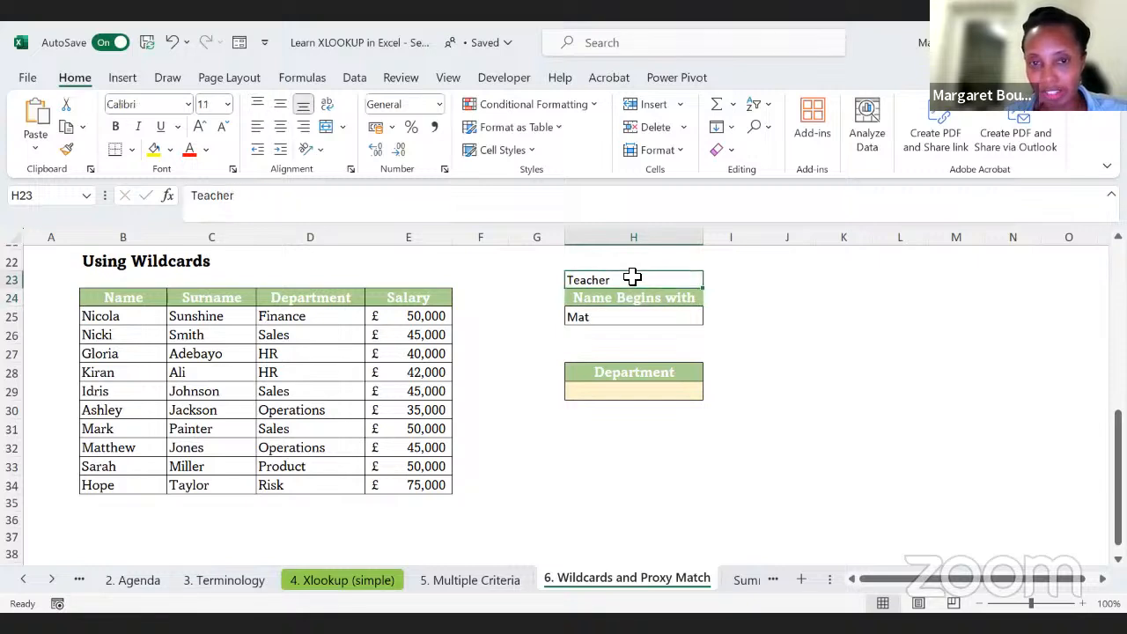
type("Teachers")
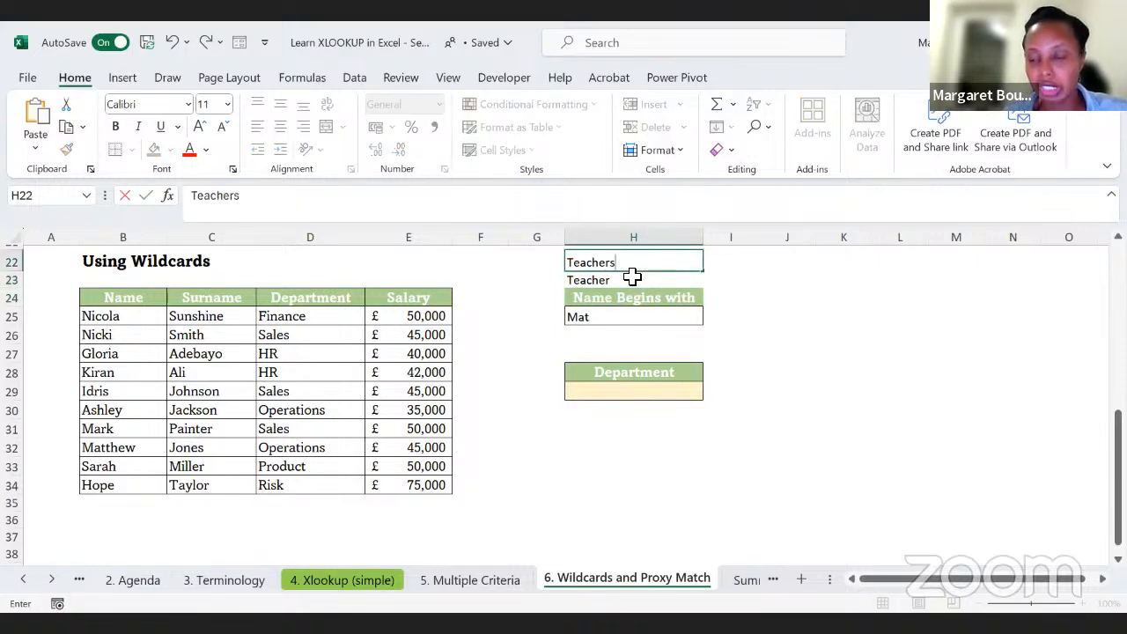
key("Return")
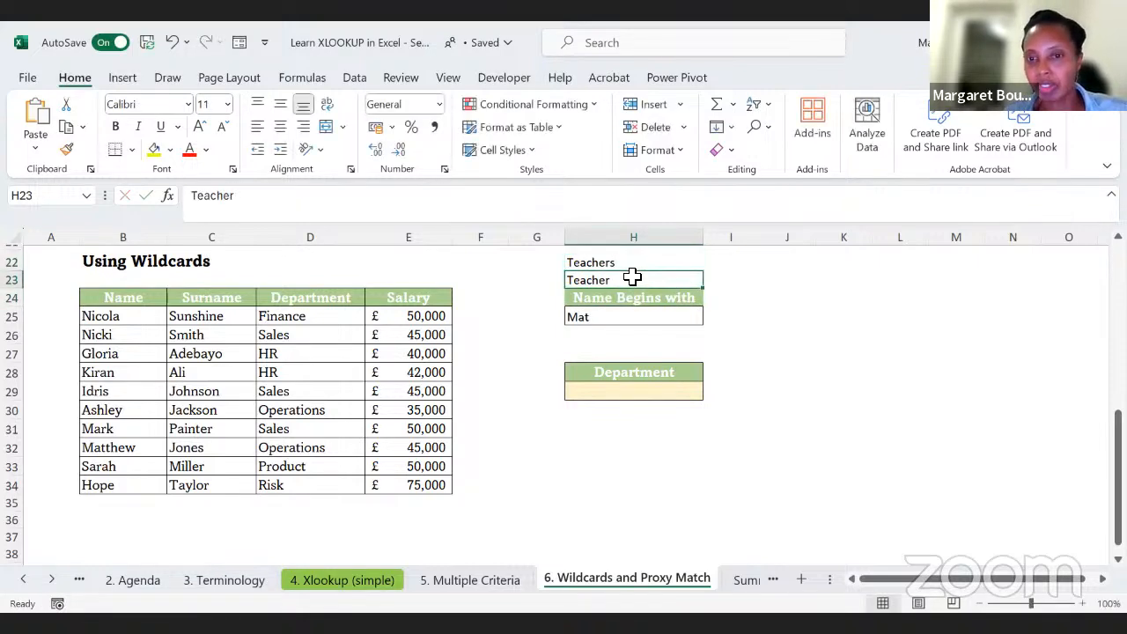
mouse_move(617, 262)
left_mouse_down()
mouse_move(606, 263)
mouse_move(611, 279)
left_mouse_up()
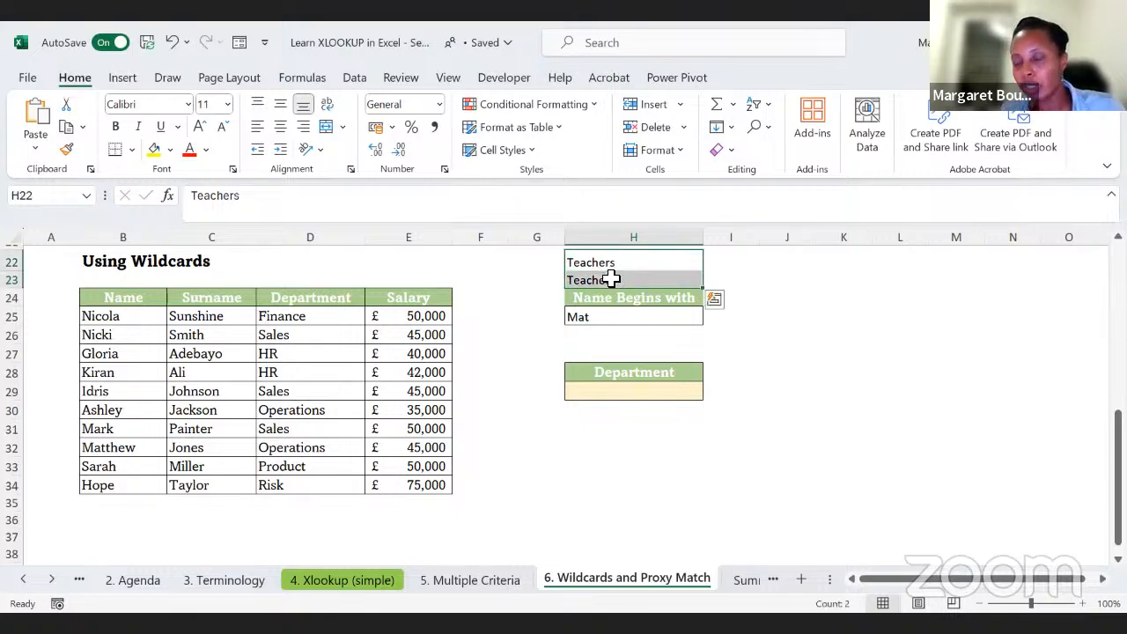
key("Delete")
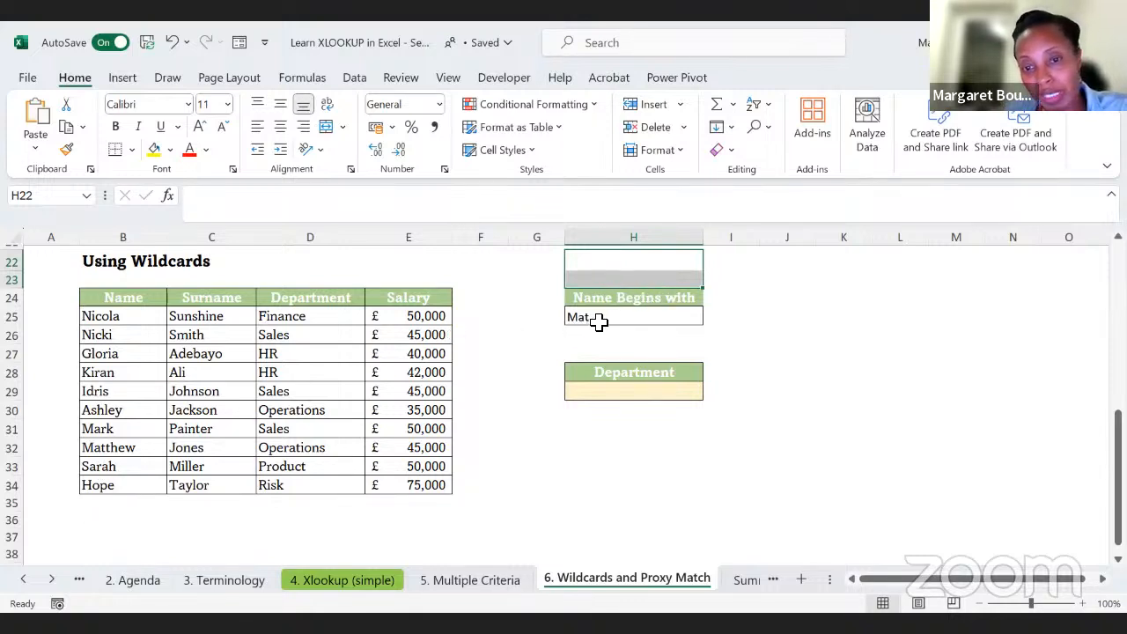
Step: Start an XLOOKUP in the Department result cell H29 with the partial name in H25 as lookup value
left_click(598, 393)
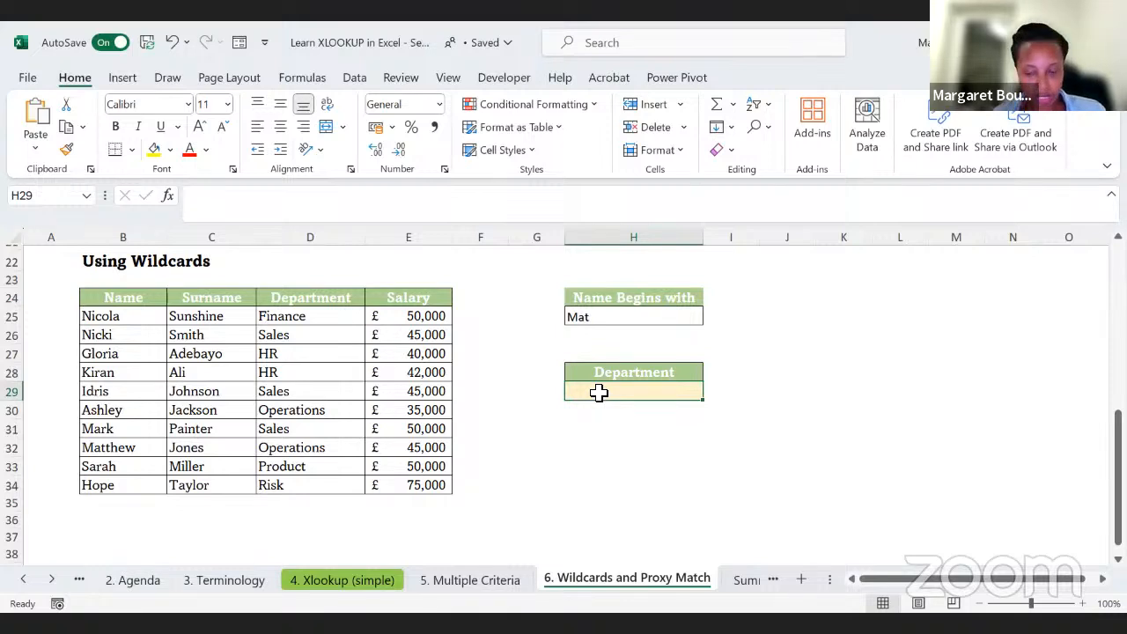
type("=x")
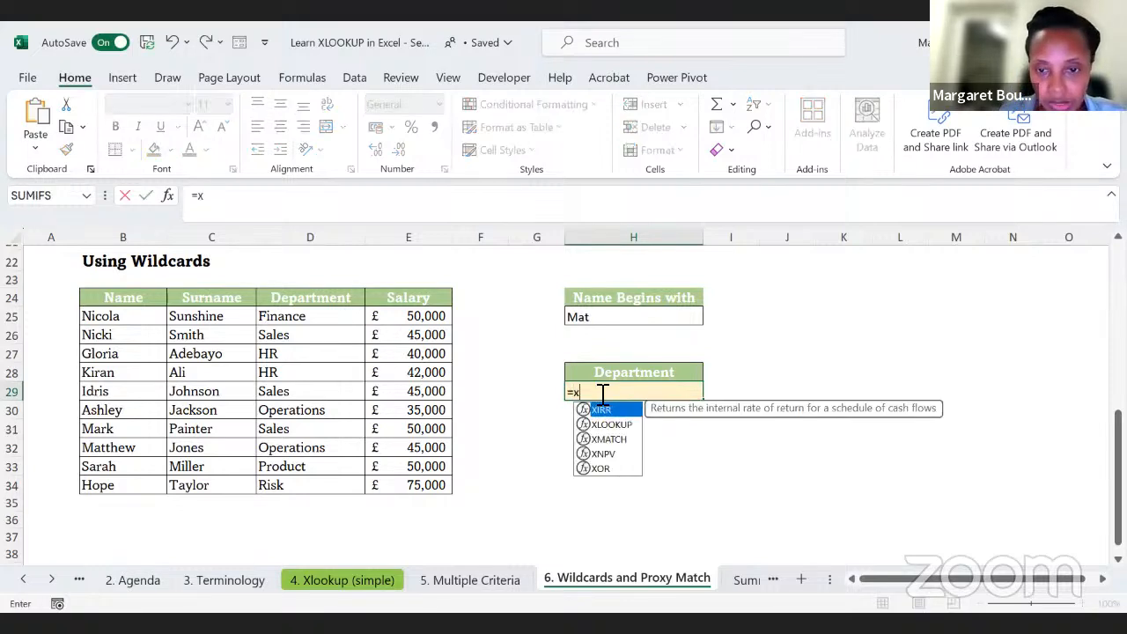
type("lookup")
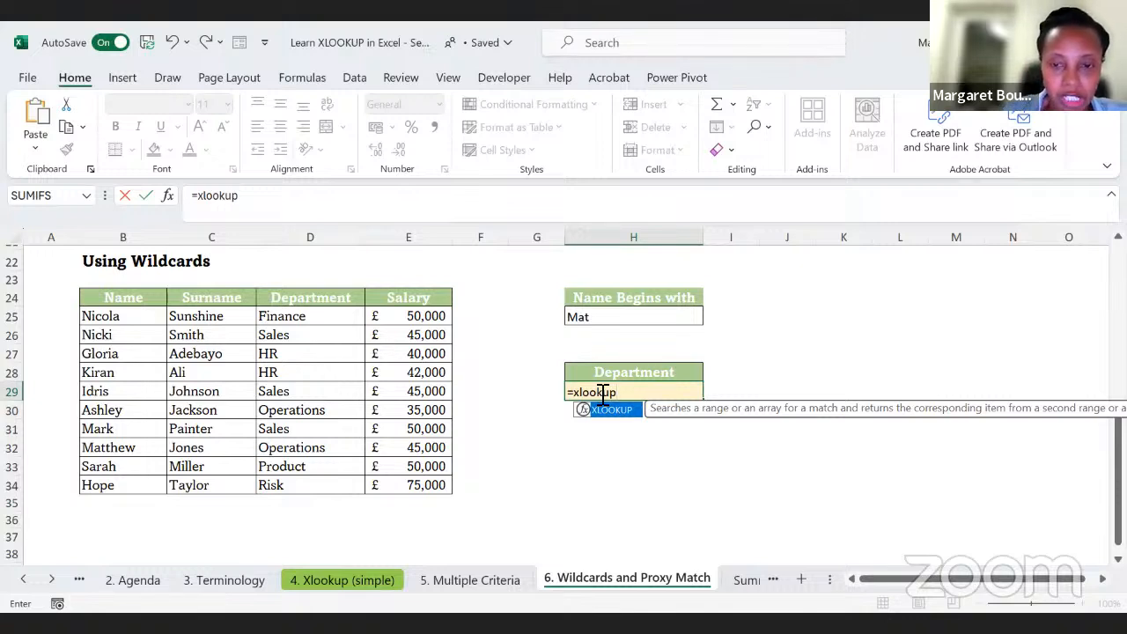
type("(")
left_click(587, 319)
type(",")
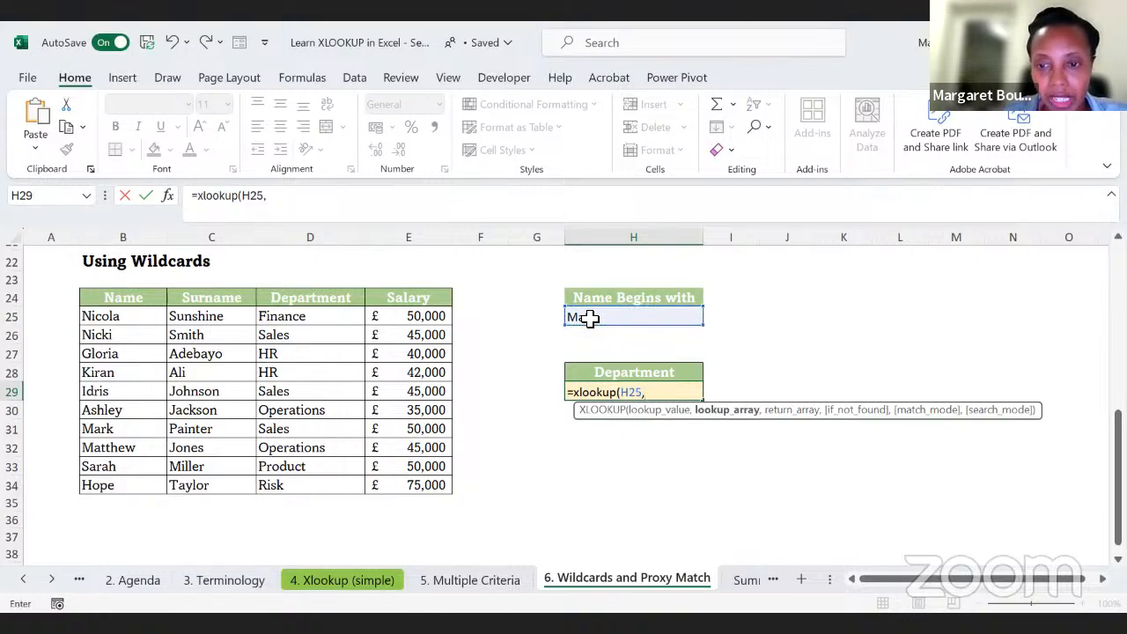
left_click(113, 321)
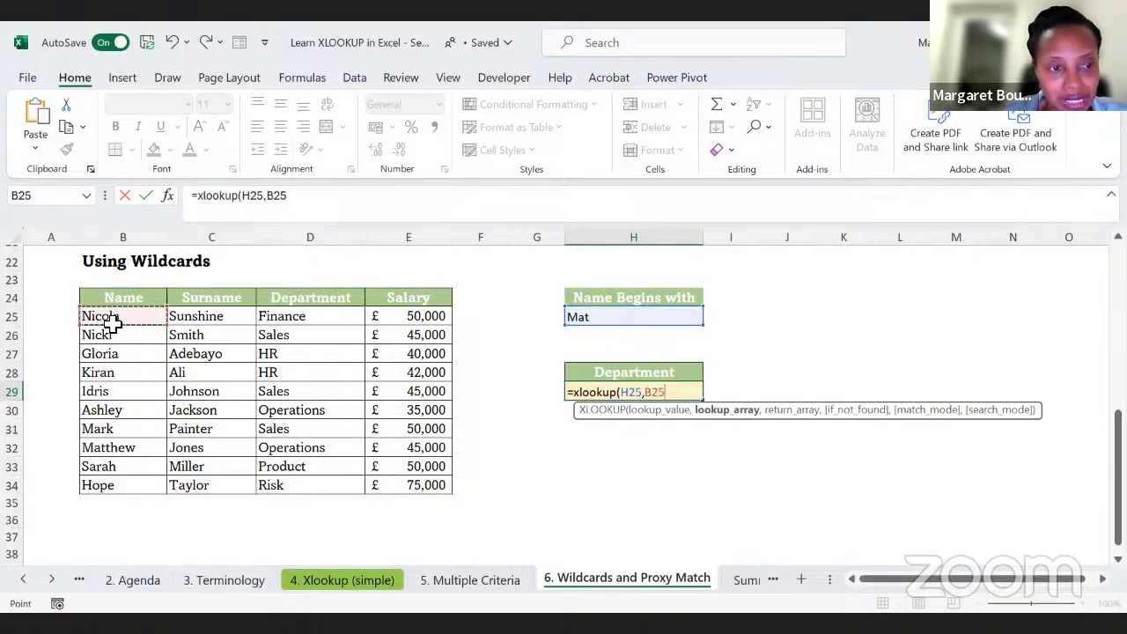
left_click(100, 483, "shift")
type(",")
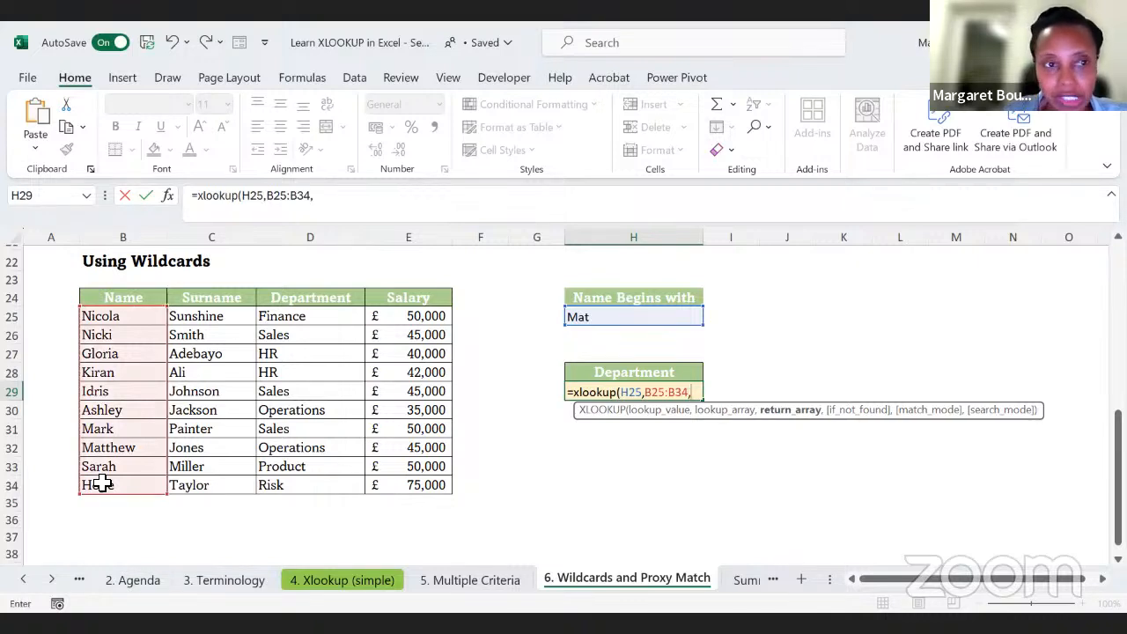
key("BackSpace")
key("BackSpace")
key("BackSpace")
key("BackSpace")
key("BackSpace")
key("BackSpace")
key("BackSpace")
key("BackSpace")
key("BackSpace")
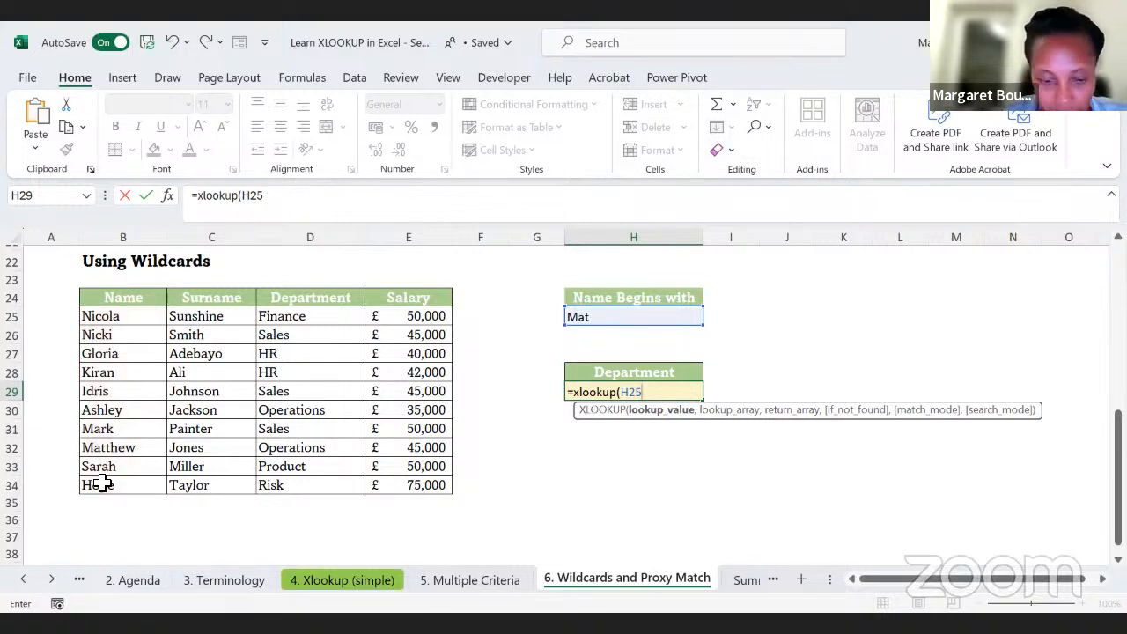
Step: Append the asterisk wildcard to the lookup value as H25&"*" and set the lookup array to the names in B25:B34
type("&")
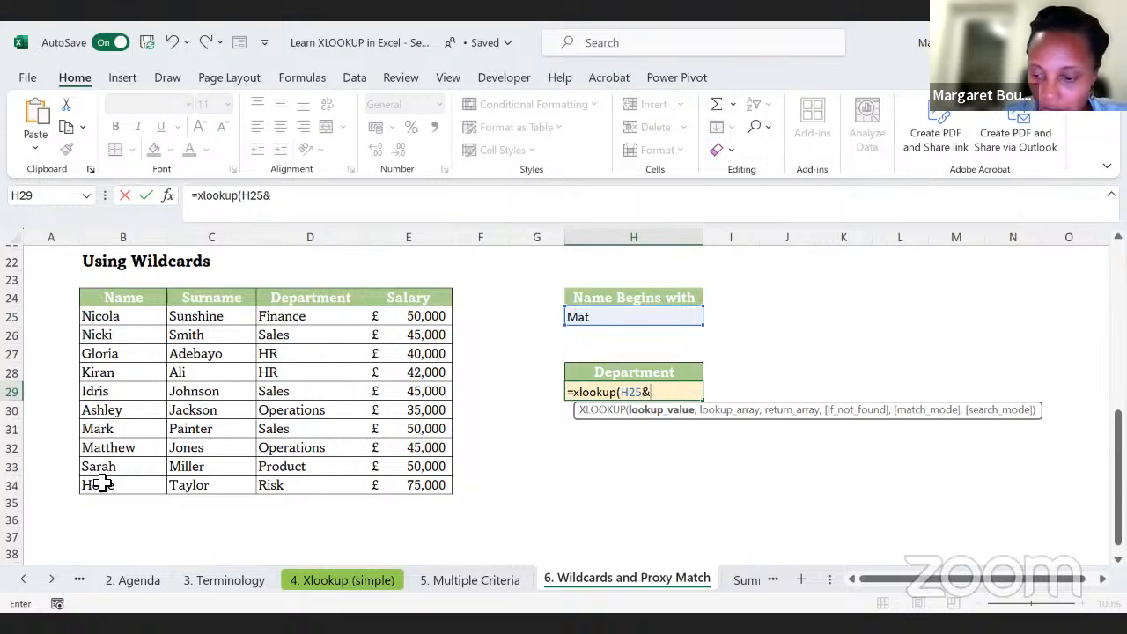
type("\"")
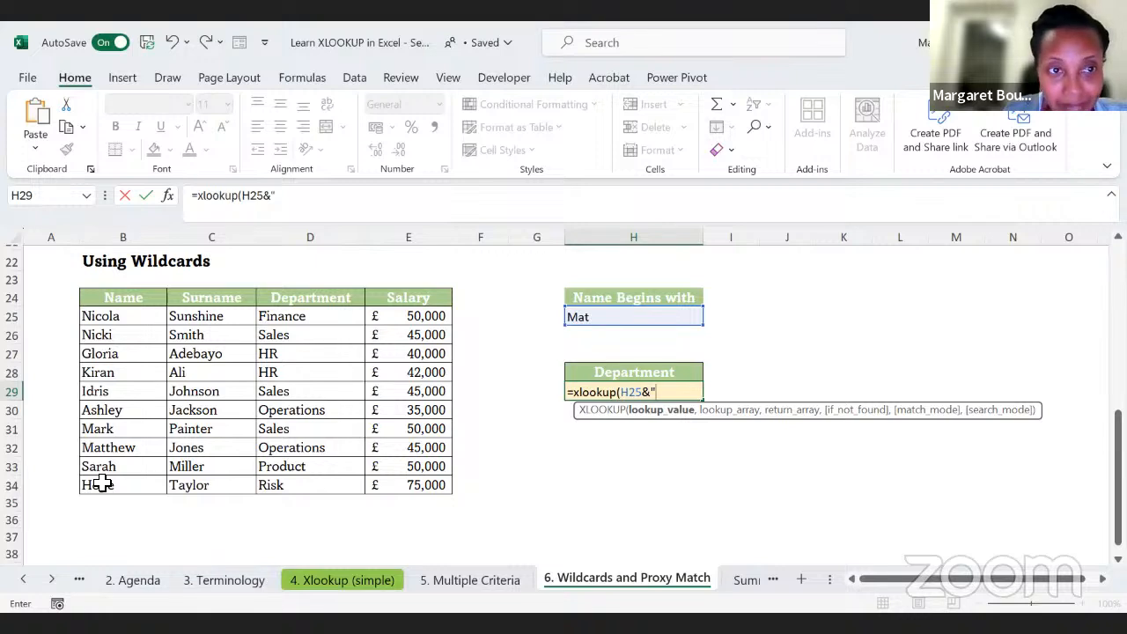
type("*\"")
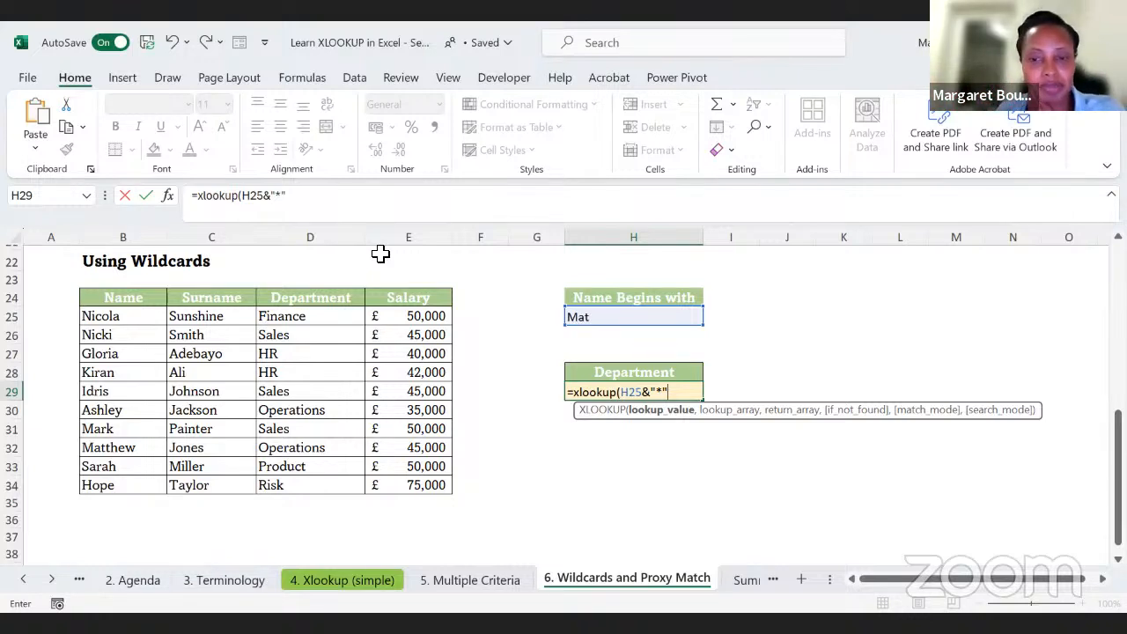
type(",")
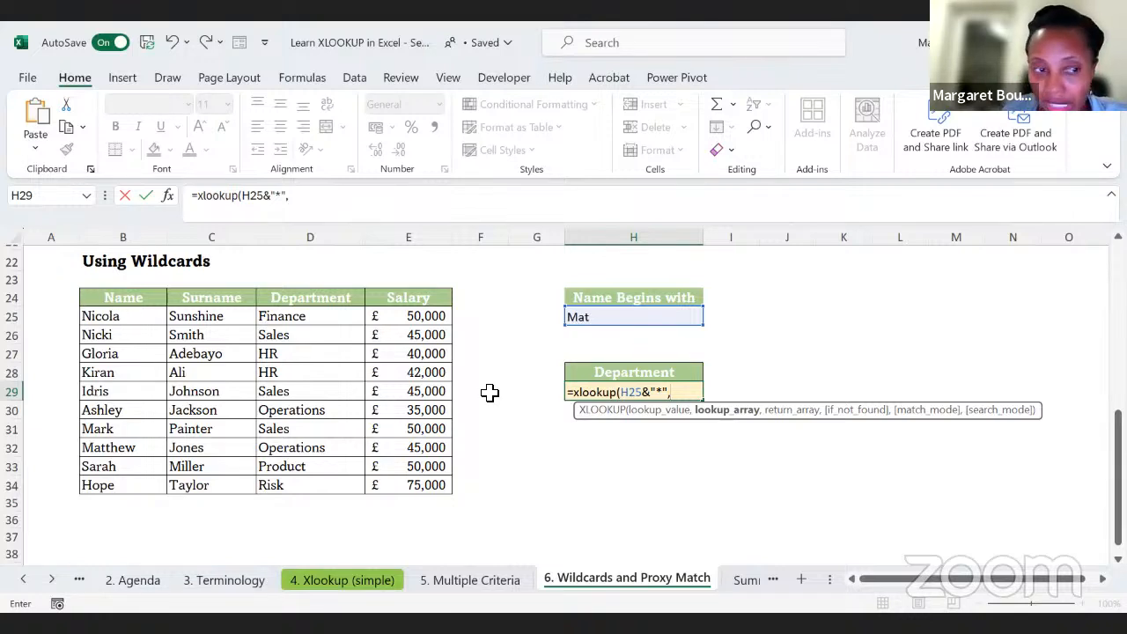
left_click(98, 315)
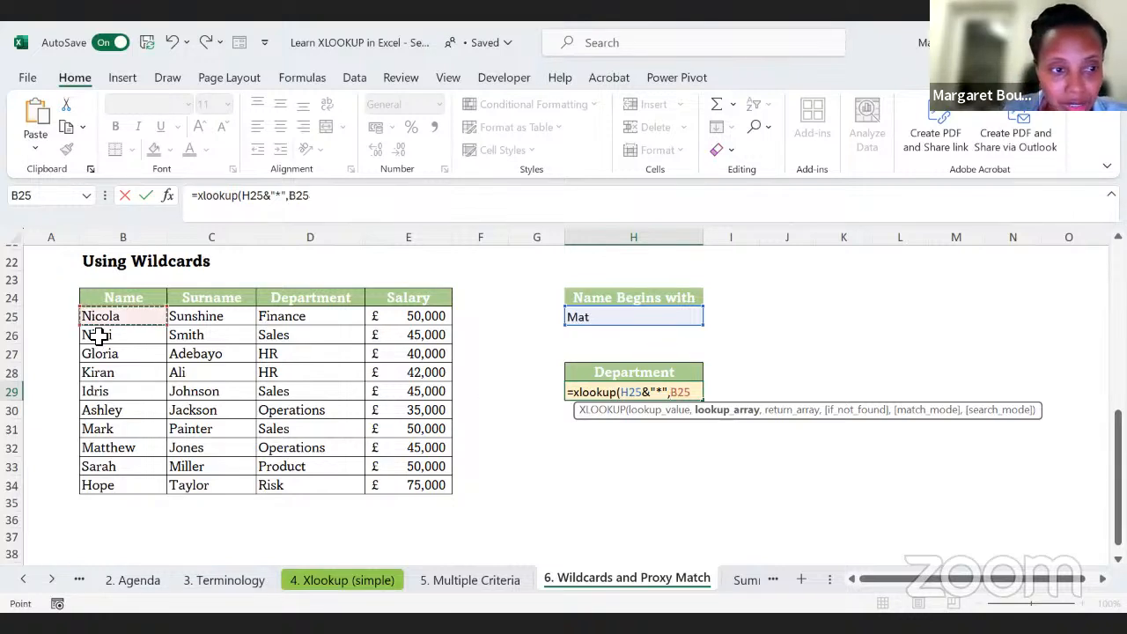
left_click(93, 481, "shift")
type(",")
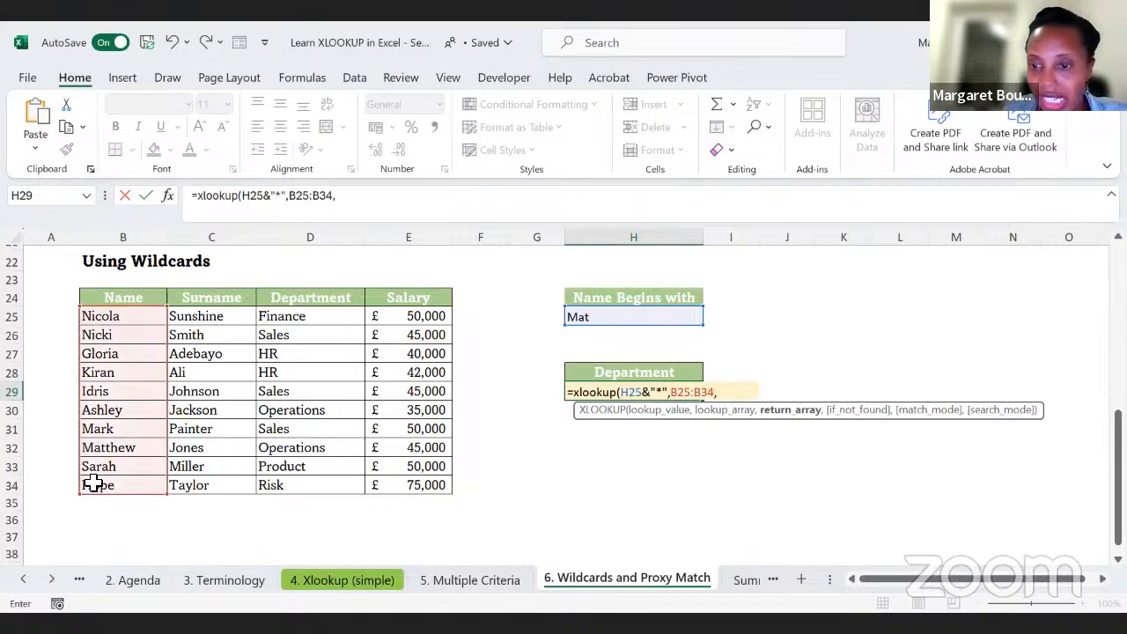
Step: Complete H29's XLOOKUP with return array D25:D34, a blank if-not-found argument and match mode 2, wildcard character match
left_click_drag(296, 319, 292, 353)
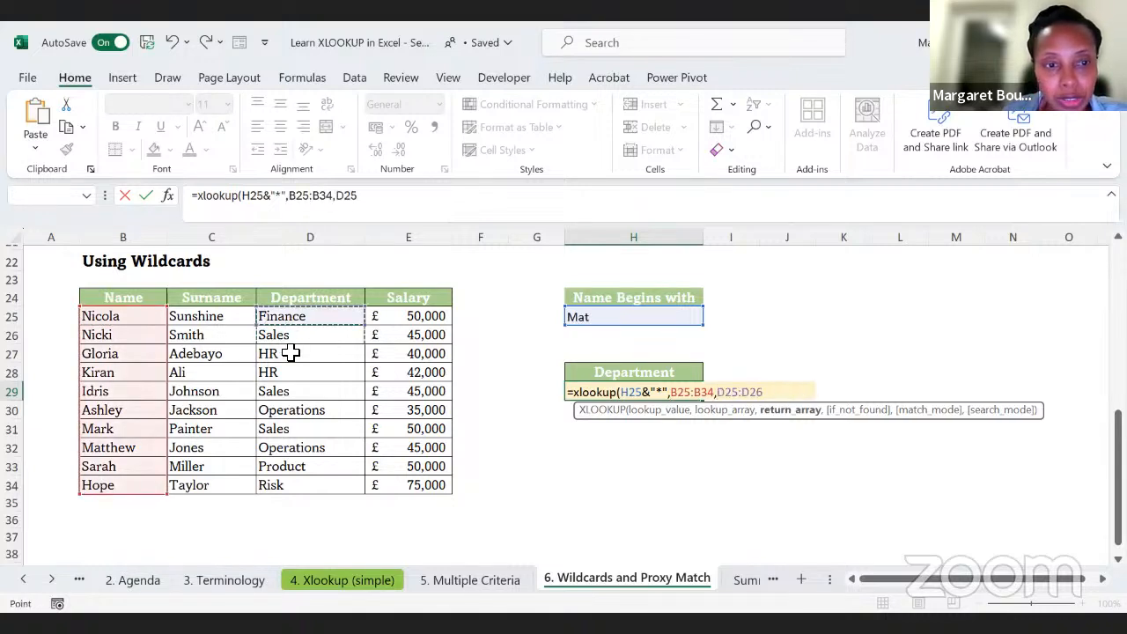
key("ctrl+shift+Down")
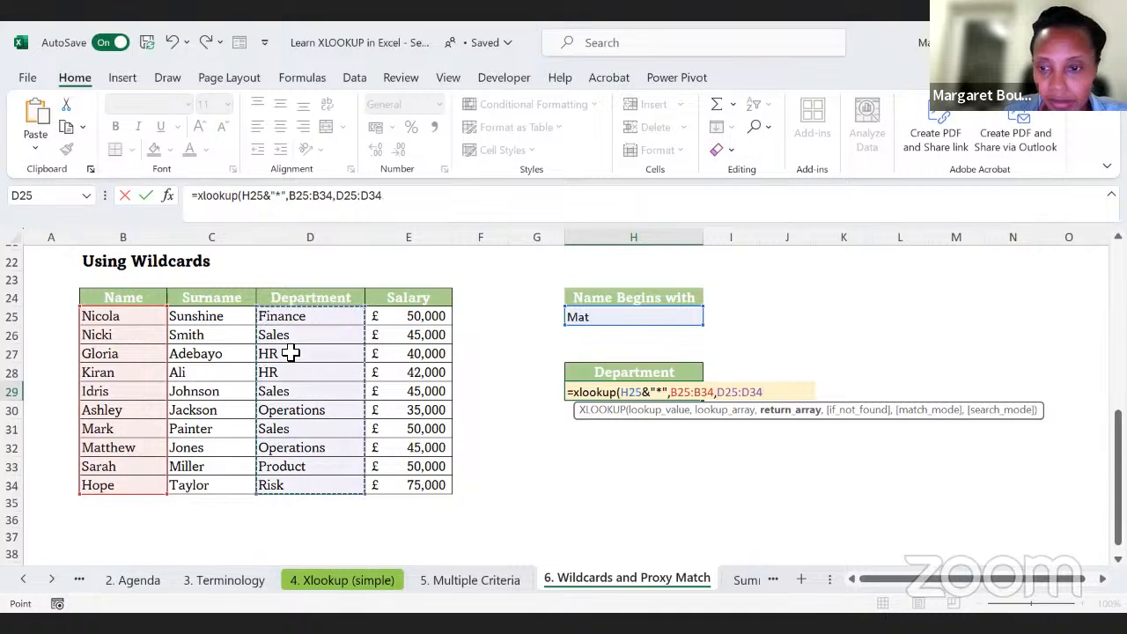
type(",")
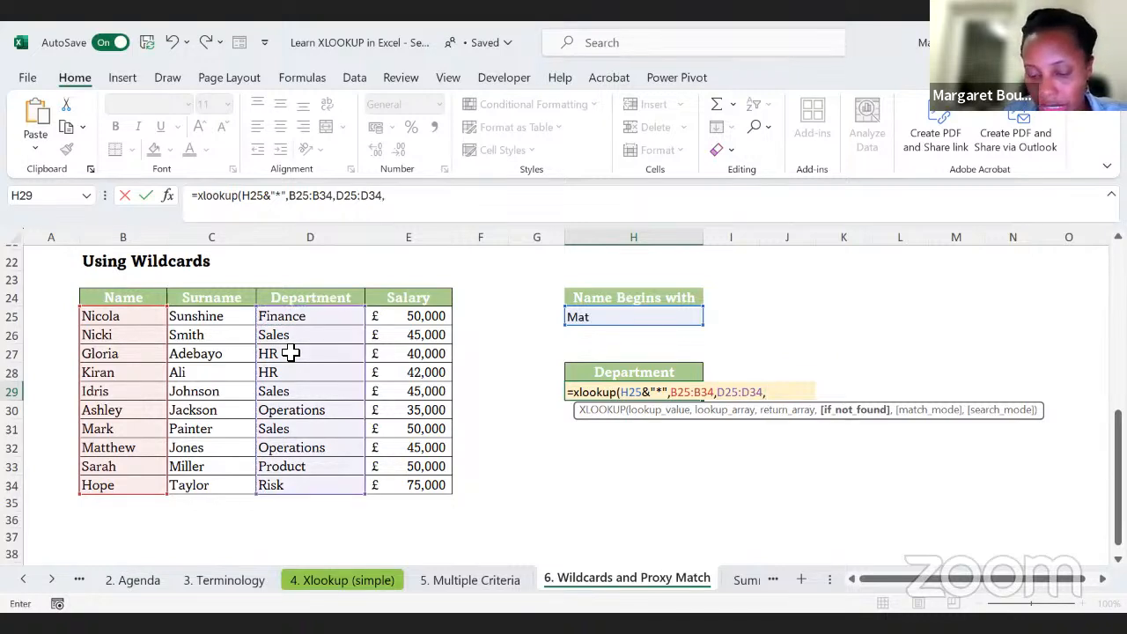
type(",")
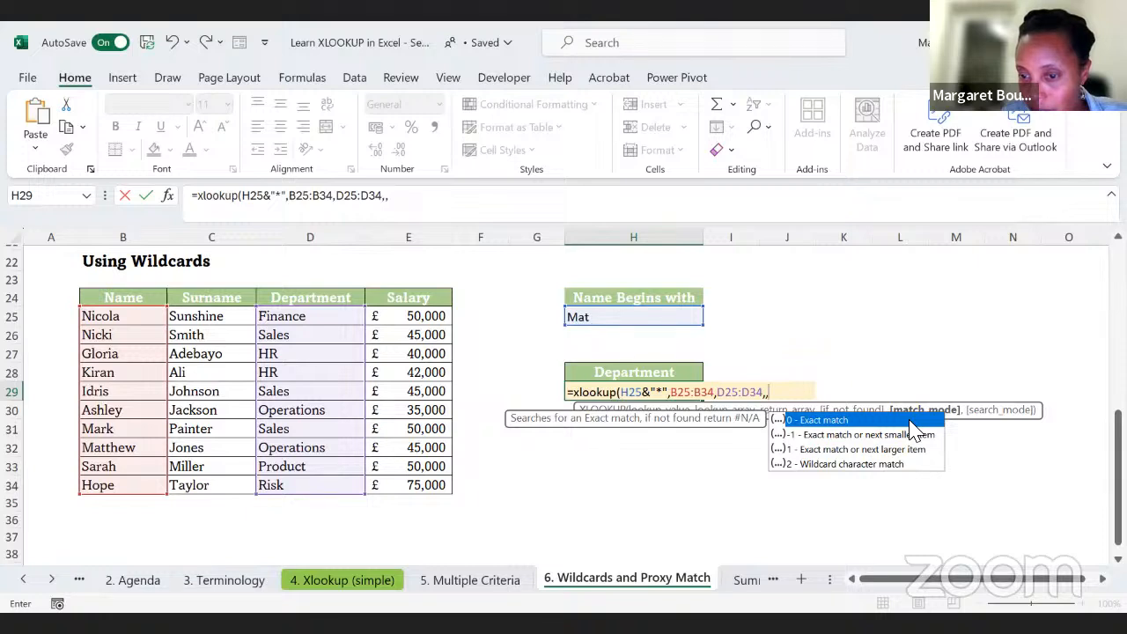
type("2")
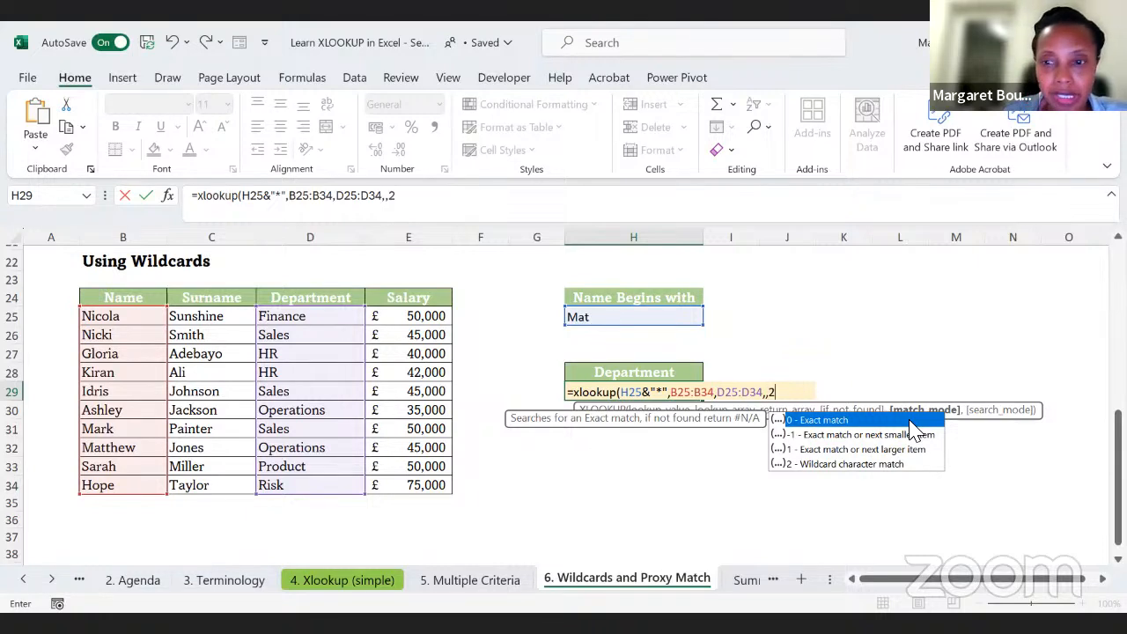
key("Return")
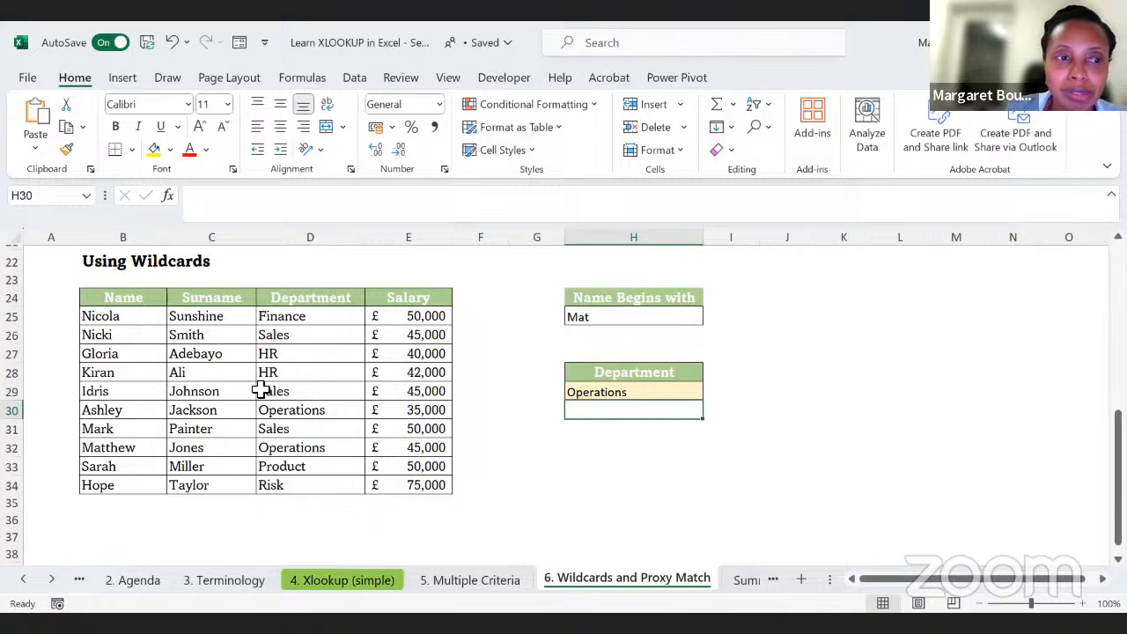
scroll(232, 379, "up", 7)
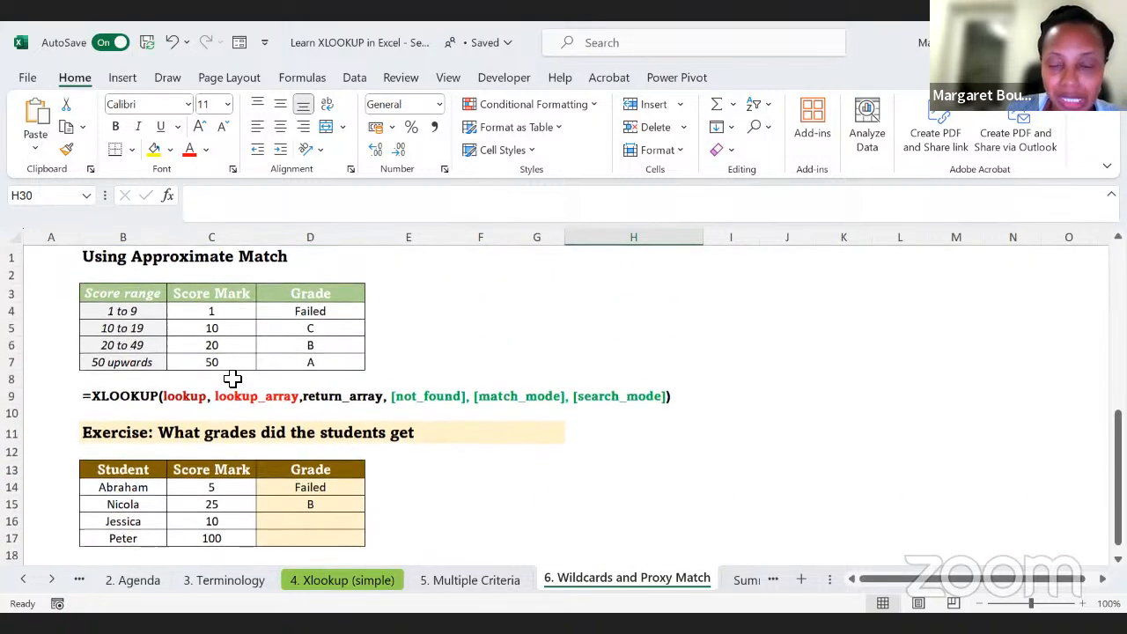